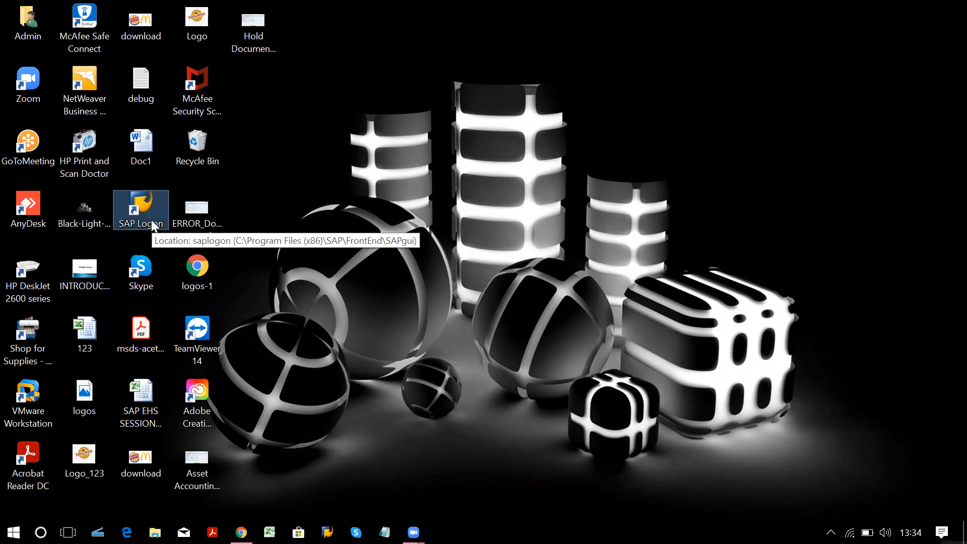
Launch SAP Logon 740 from its desktop shortcut.
{"action": "double_click", "coordinate": [152, 226]}
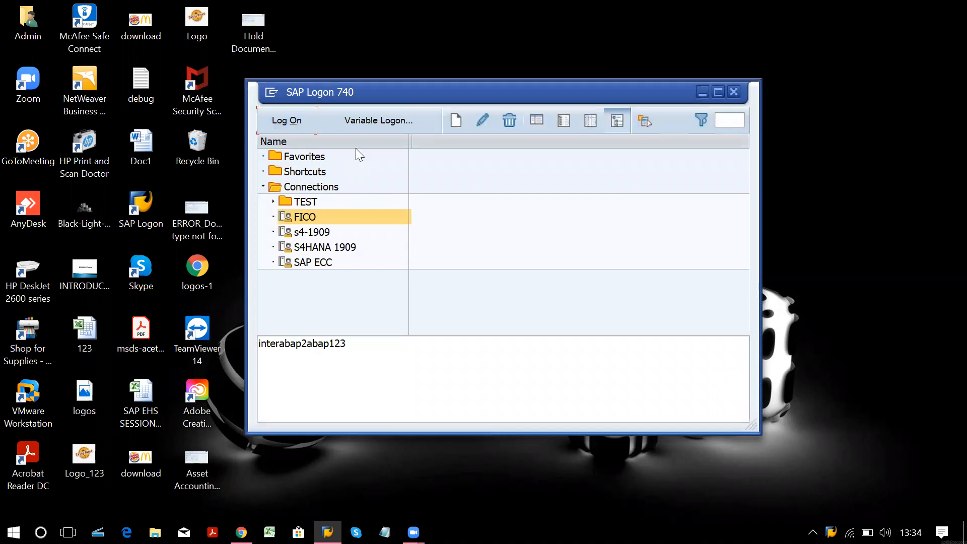
Connect to SAP ECC and sign in with the suggested user name and the account password.
{"action": "double_click", "coordinate": [348, 258]}
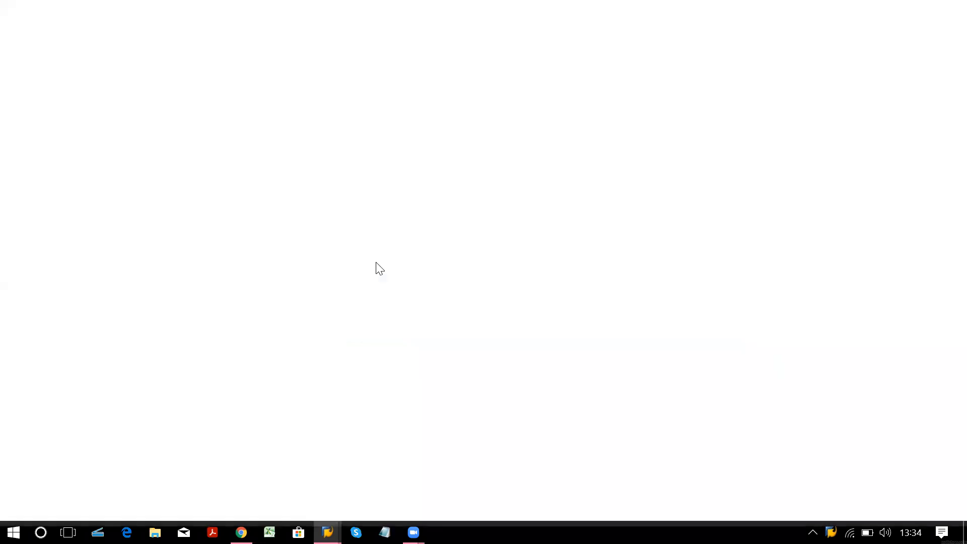
{"action": "left_click", "coordinate": [204, 161]}
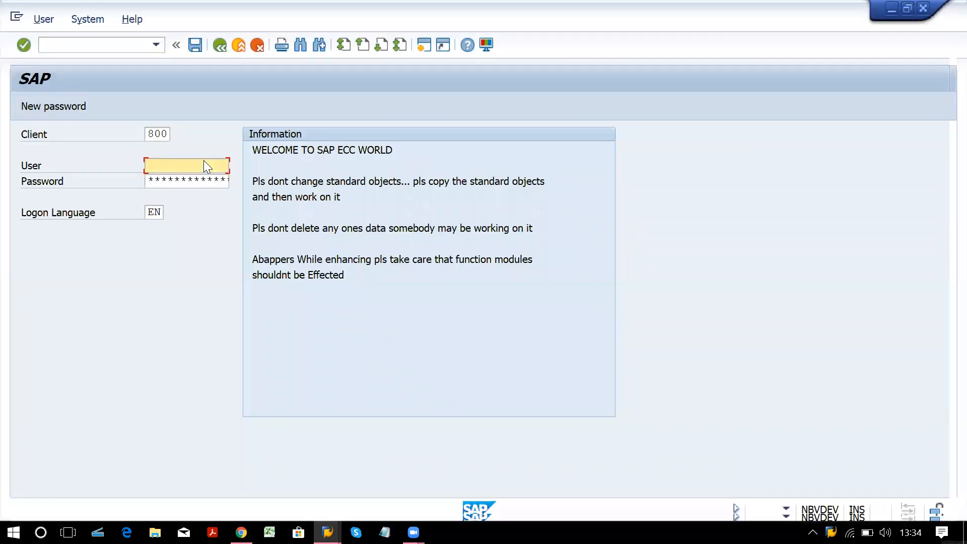
{"action": "type", "text": "in"}
{"action": "key", "text": "Down"}
{"action": "key", "text": "Tab"}
{"action": "type", "text": "*****"}
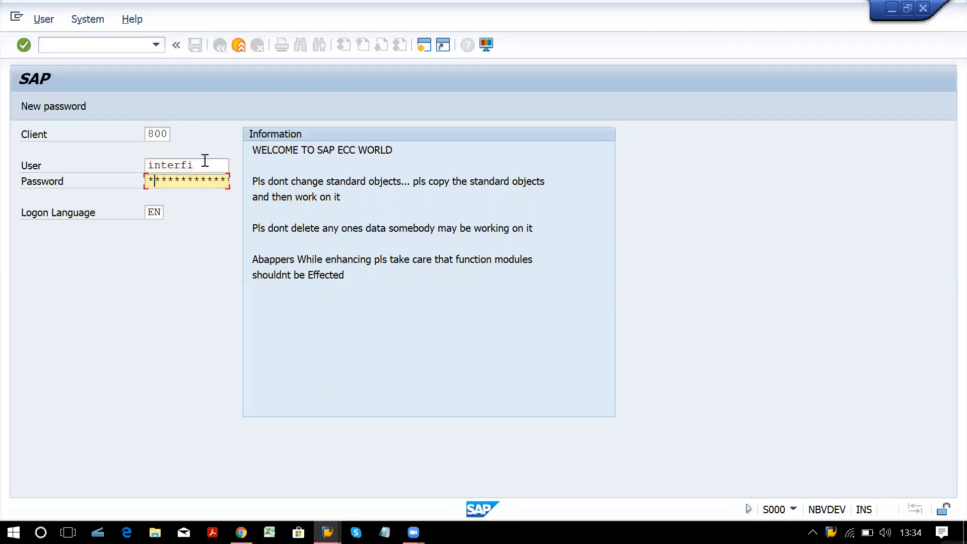
{"action": "type", "text": "*"}
{"action": "key", "text": "Return"}
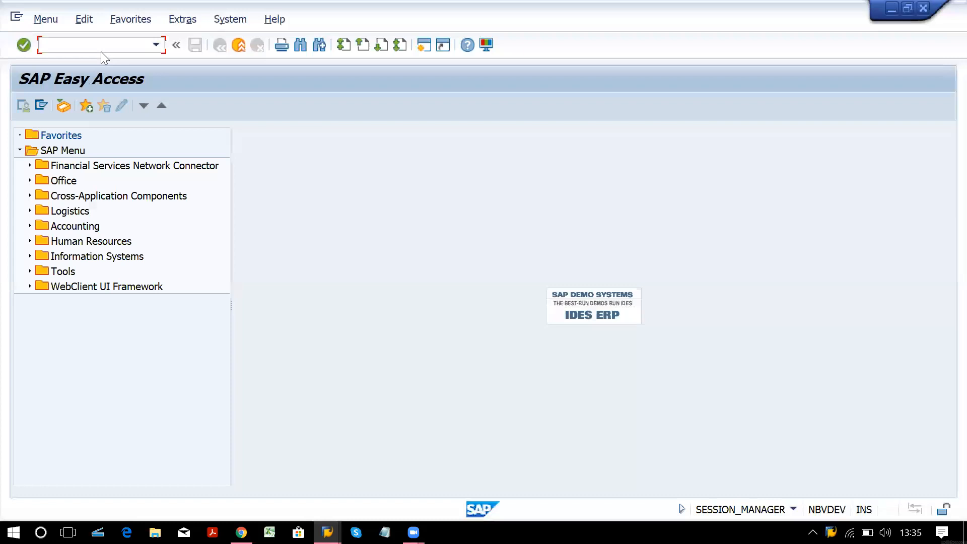
Run OBC4 and list the field status groups of variant 0001 'Field status for Best SAP'.
{"action": "type", "text": "obc4"}
{"action": "key", "text": "Return"}
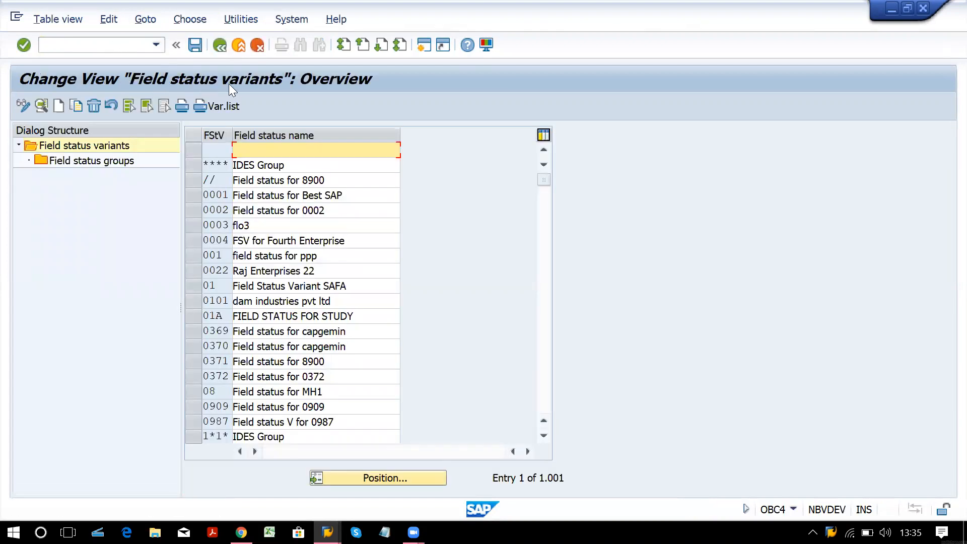
{"action": "left_click", "coordinate": [198, 197]}
{"action": "left_click", "coordinate": [101, 161]}
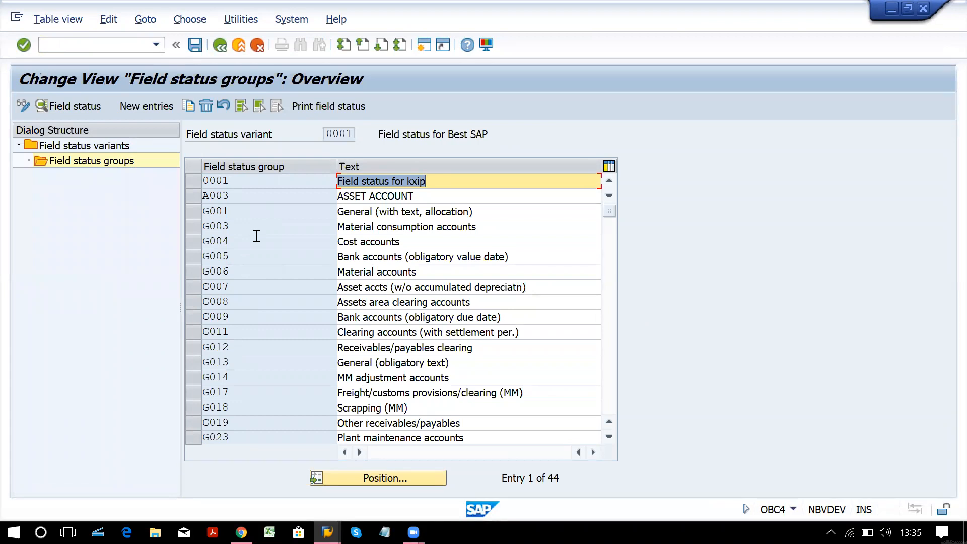
{"action": "left_click", "coordinate": [220, 45]}
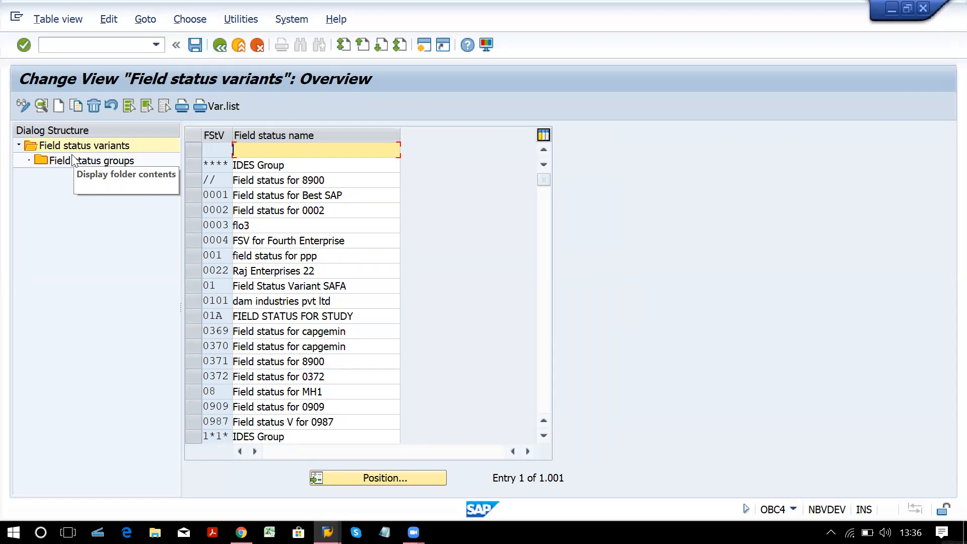
{"action": "left_click", "coordinate": [116, 43]}
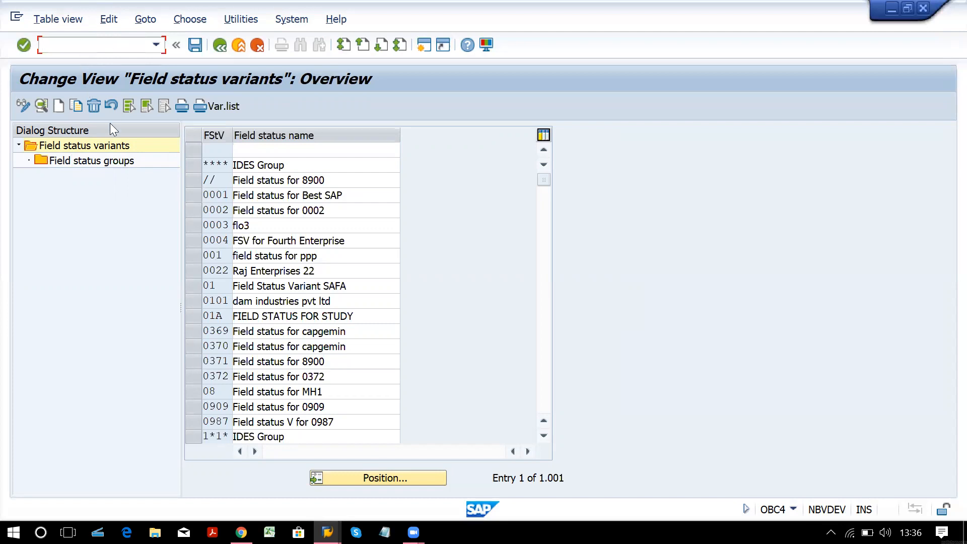
{"action": "left_click", "coordinate": [88, 163]}
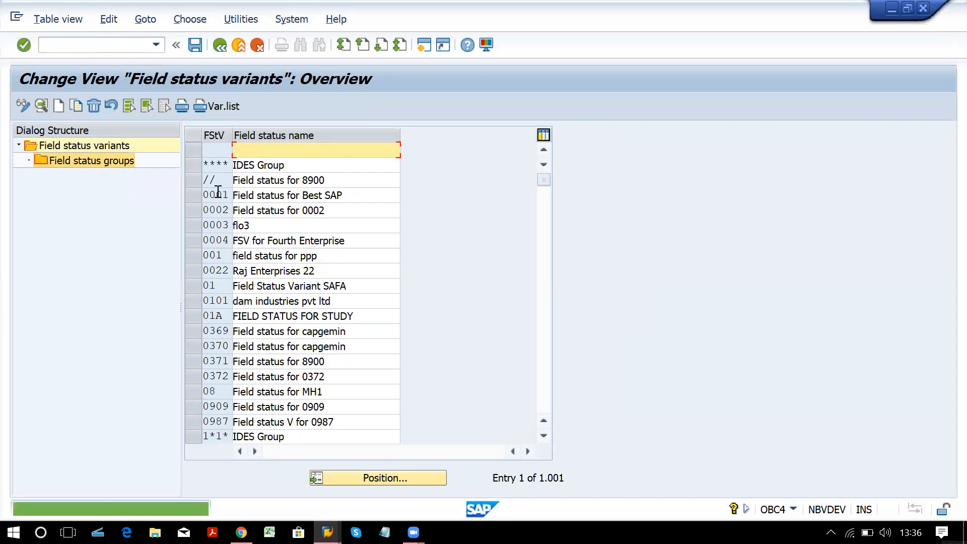
{"action": "left_click", "coordinate": [198, 194]}
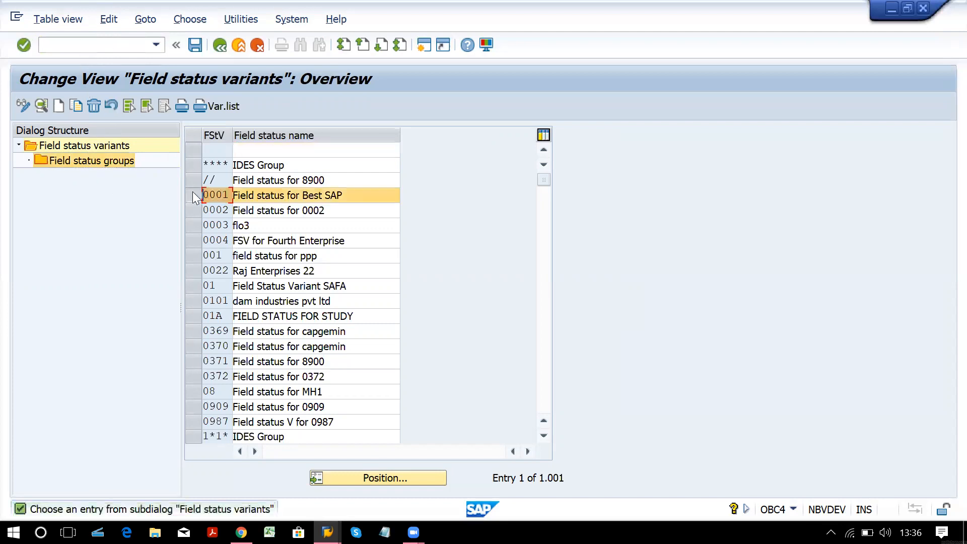
{"action": "left_click", "coordinate": [126, 160]}
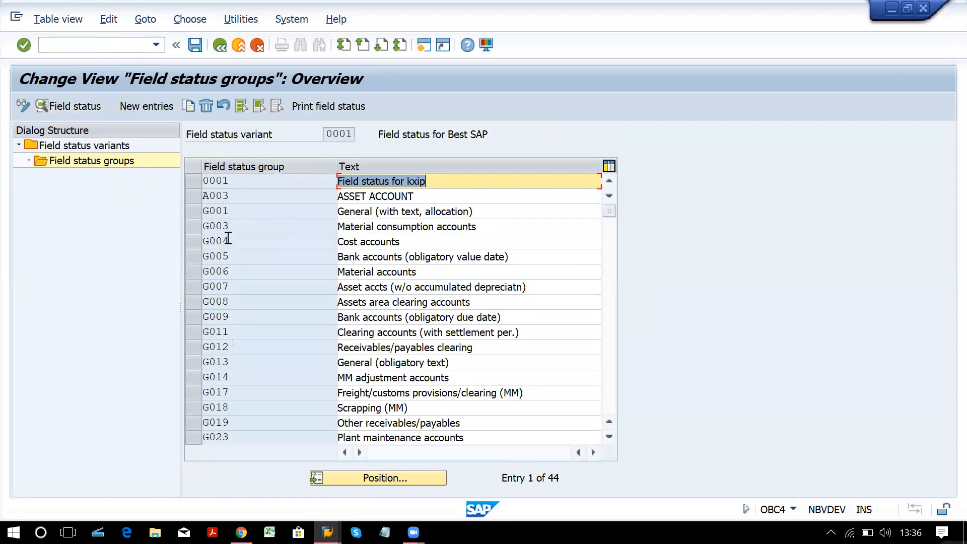
Inspect group G003's General data field settings, then back out to the field status variants table.
{"action": "double_click", "coordinate": [271, 228]}
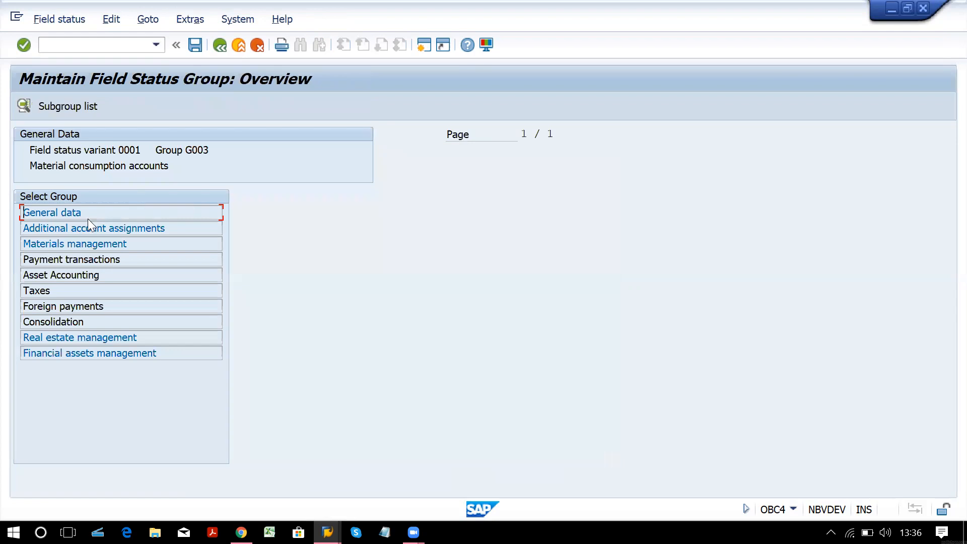
{"action": "double_click", "coordinate": [89, 219]}
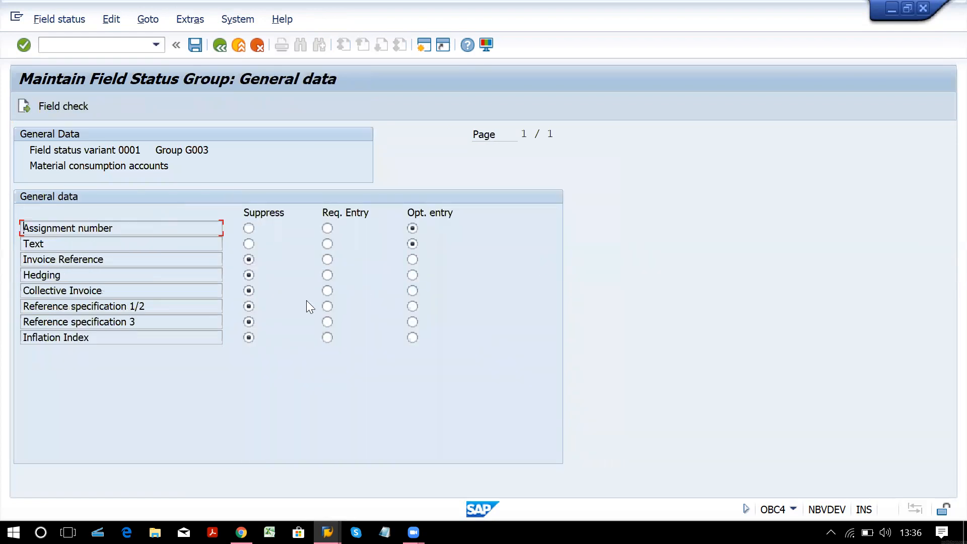
{"action": "left_click", "coordinate": [258, 46]}
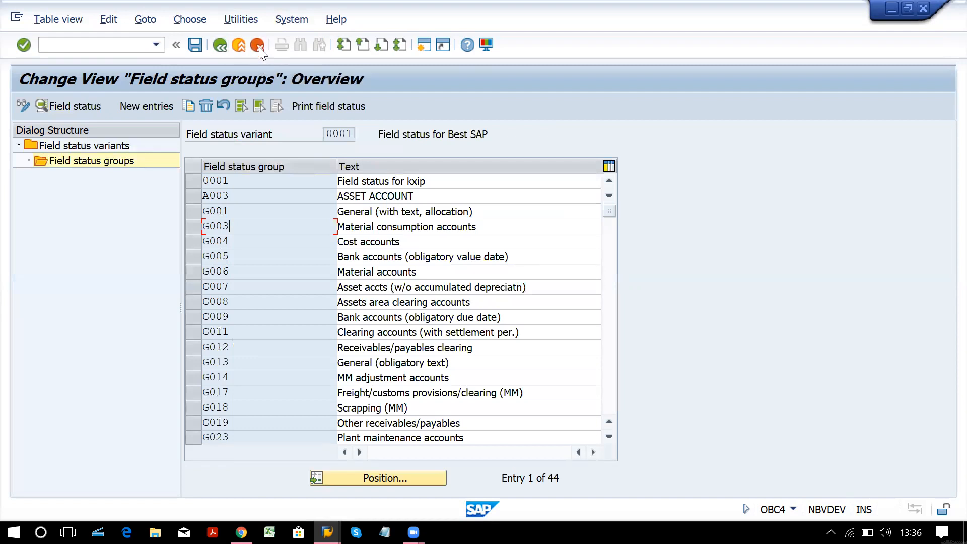
{"action": "left_click", "coordinate": [258, 46]}
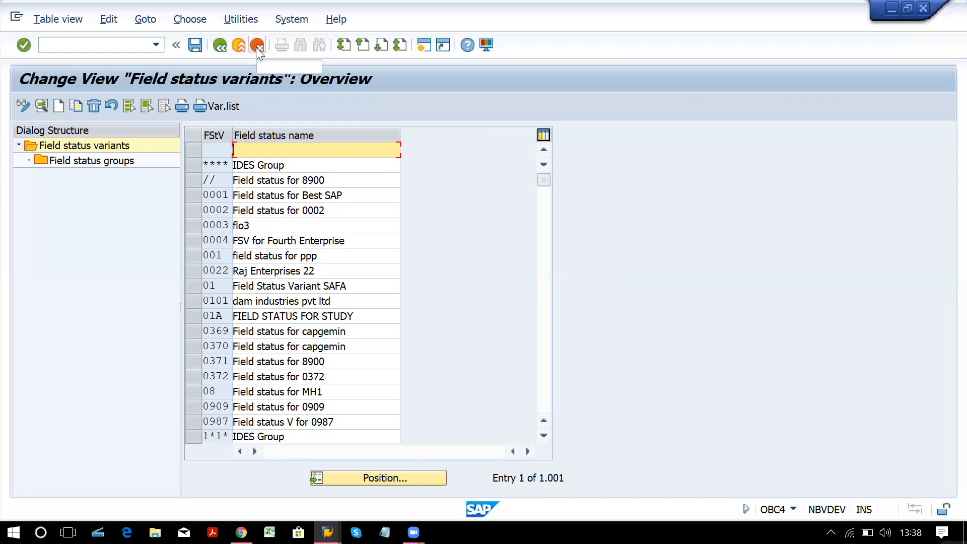
Exit the table view to SAP Easy Access and enter transaction fs00.
{"action": "left_click", "coordinate": [257, 46]}
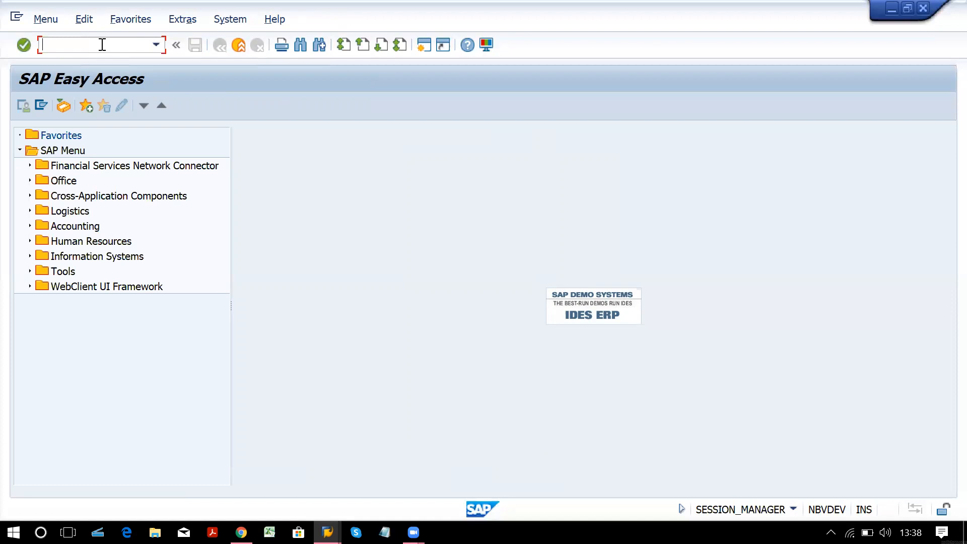
{"action": "type", "text": "fs00"}
Run FS00 for company code SH20, expand LIABILITIES, and start creating a new G/L account.
{"action": "key", "text": "Return"}
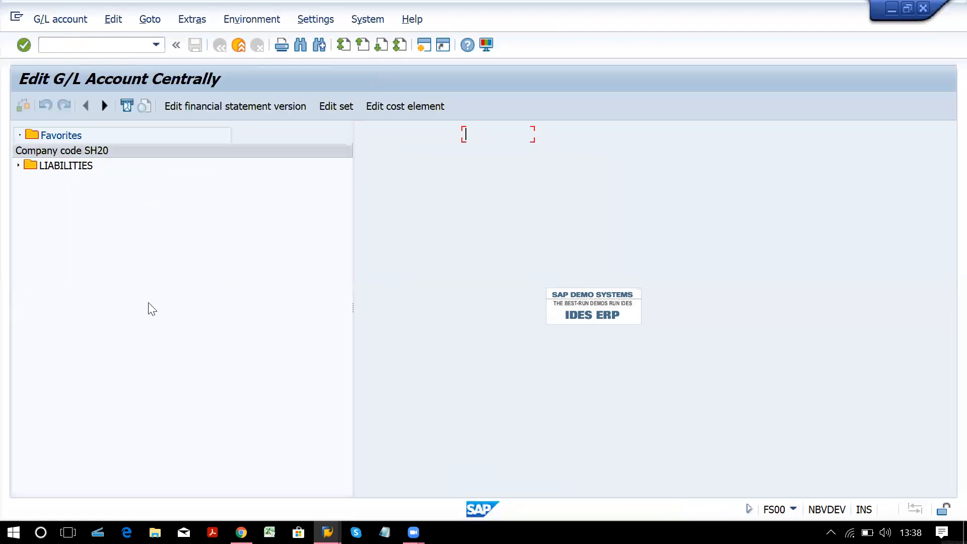
{"action": "left_click", "coordinate": [18, 165]}
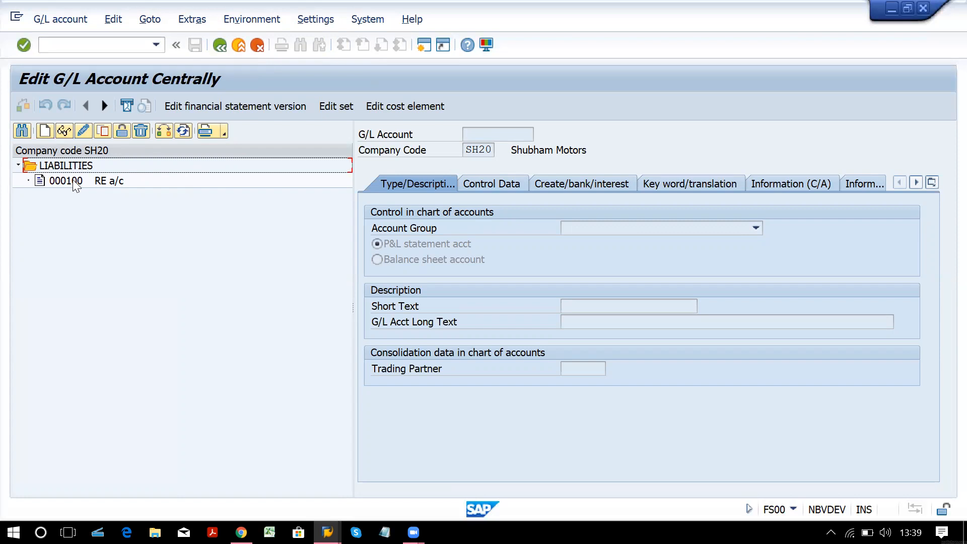
{"action": "left_click", "coordinate": [46, 134]}
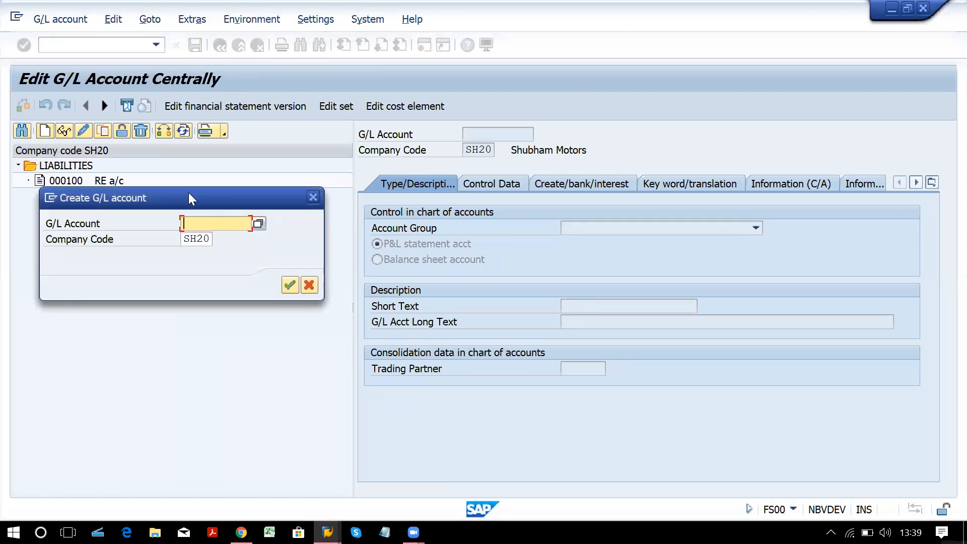
Move the Create G/L account dialog aside and close it without entering an account number.
{"action": "left_click_drag", "start_coordinate": [189, 196], "coordinate": [177, 249]}
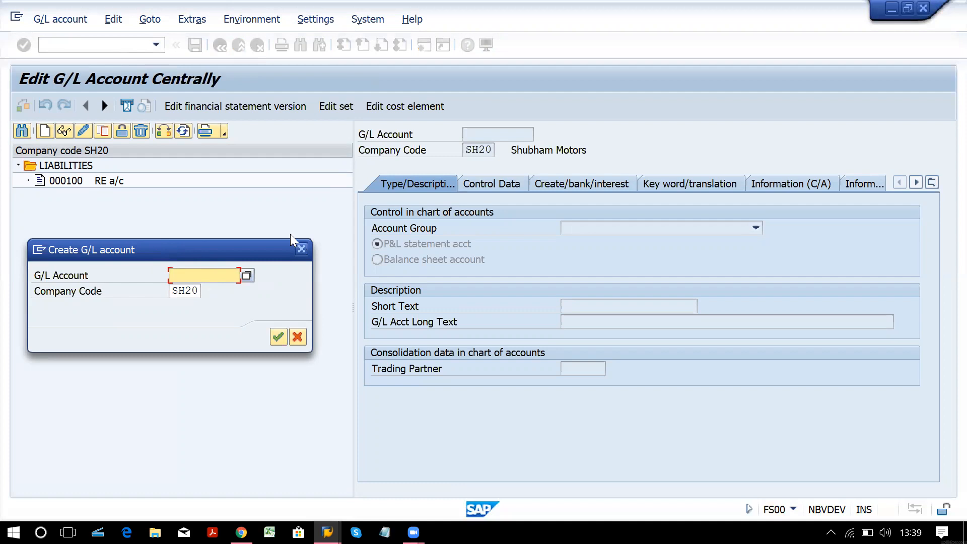
{"action": "left_click", "coordinate": [300, 247]}
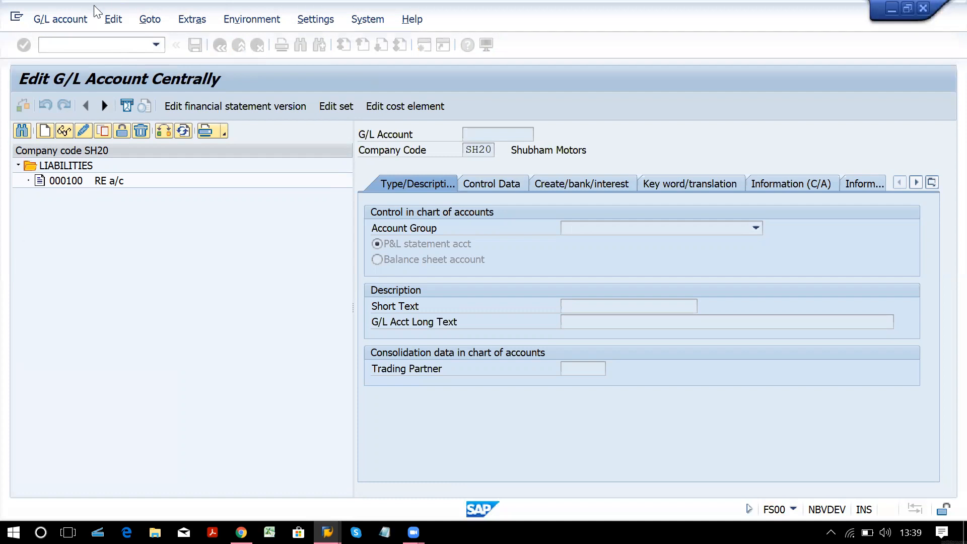
{"action": "left_click", "coordinate": [114, 44]}
In OBD4, confirm SH20's LIAB account group spans accounts 100–199, then reopen Create G/L account.
{"action": "type", "text": "/o"}
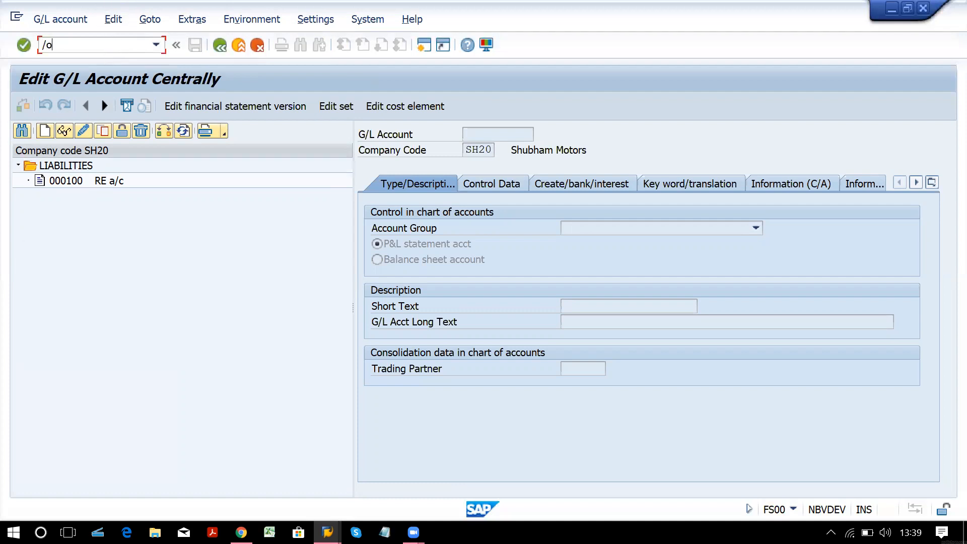
{"action": "type", "text": "obd4"}
{"action": "key", "text": "Return"}
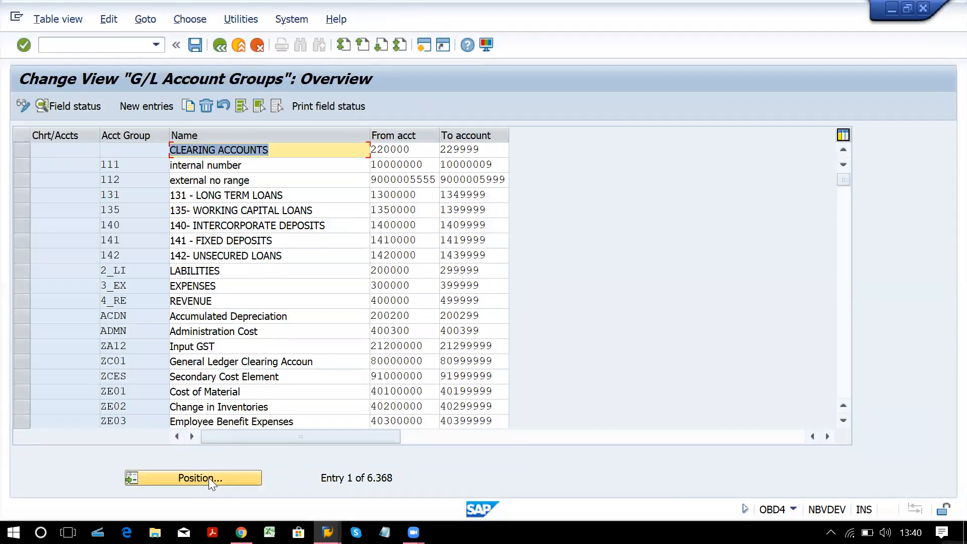
{"action": "left_click", "coordinate": [208, 477]}
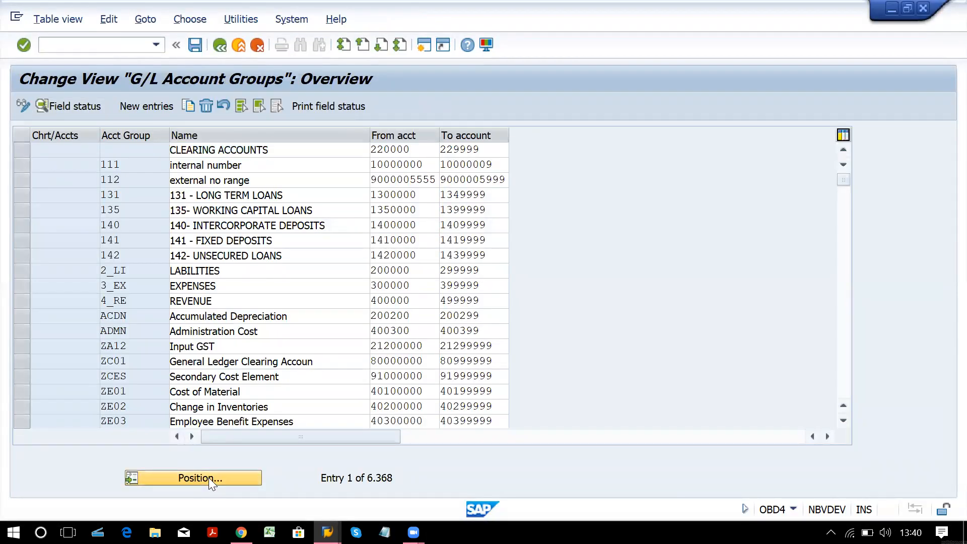
{"action": "type", "text": "sh"}
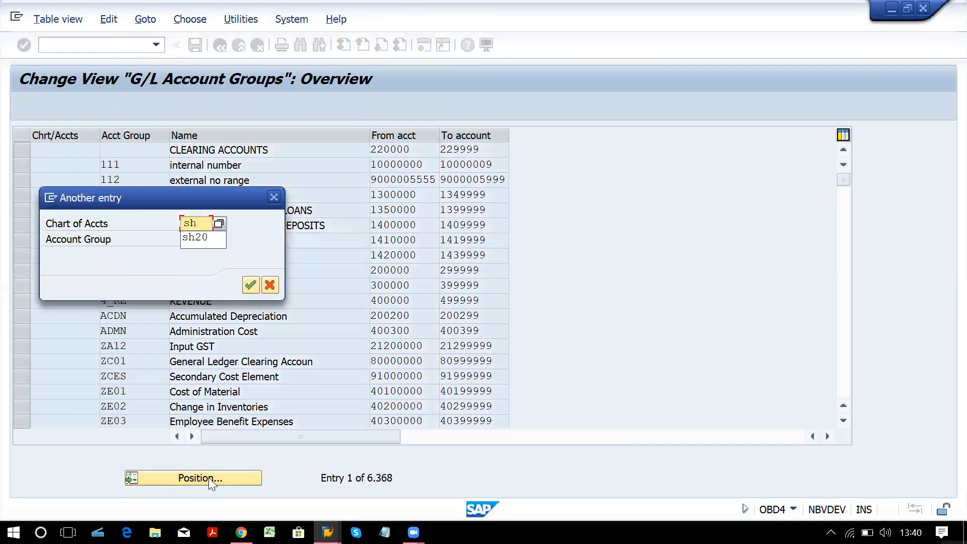
{"action": "type", "text": "20"}
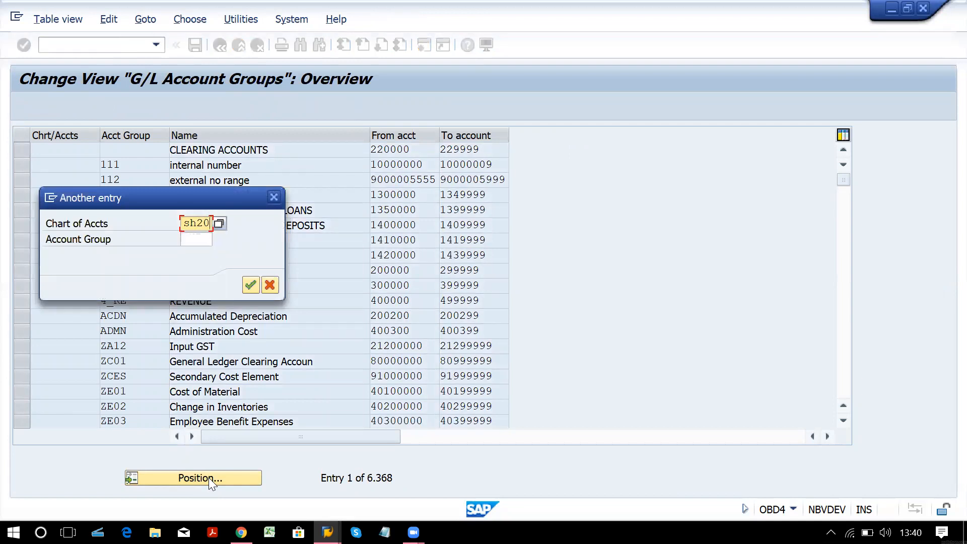
{"action": "key", "text": "Return"}
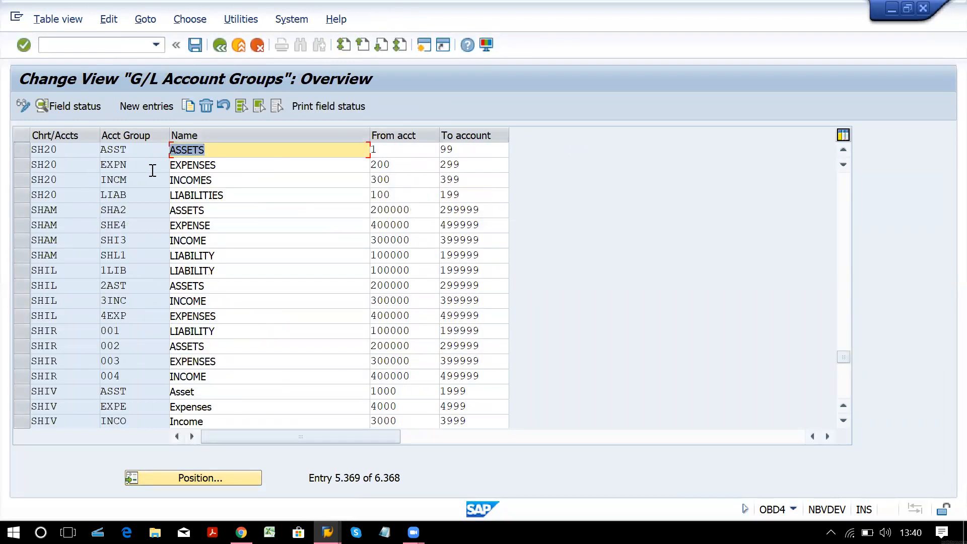
{"action": "left_click", "coordinate": [229, 196]}
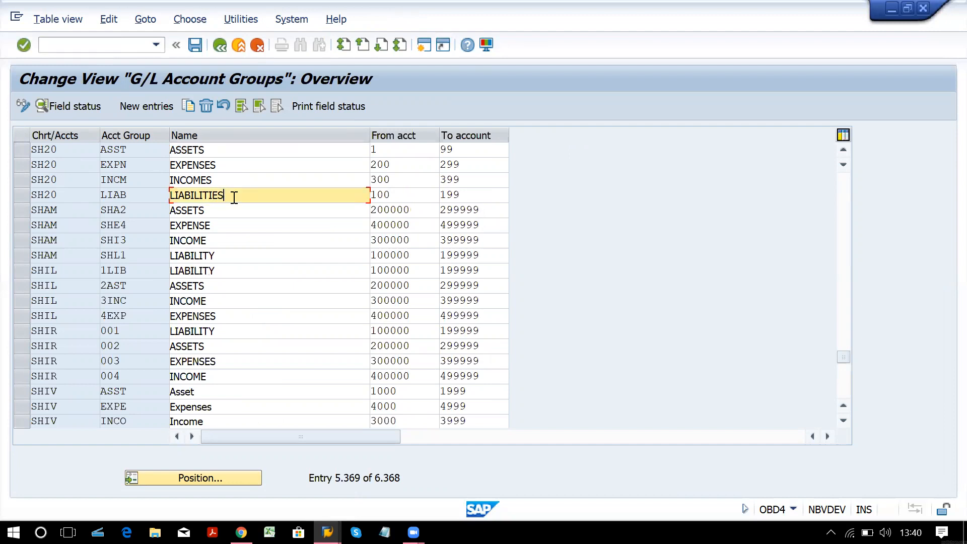
{"action": "left_click", "coordinate": [396, 196]}
{"action": "left_click", "coordinate": [466, 196]}
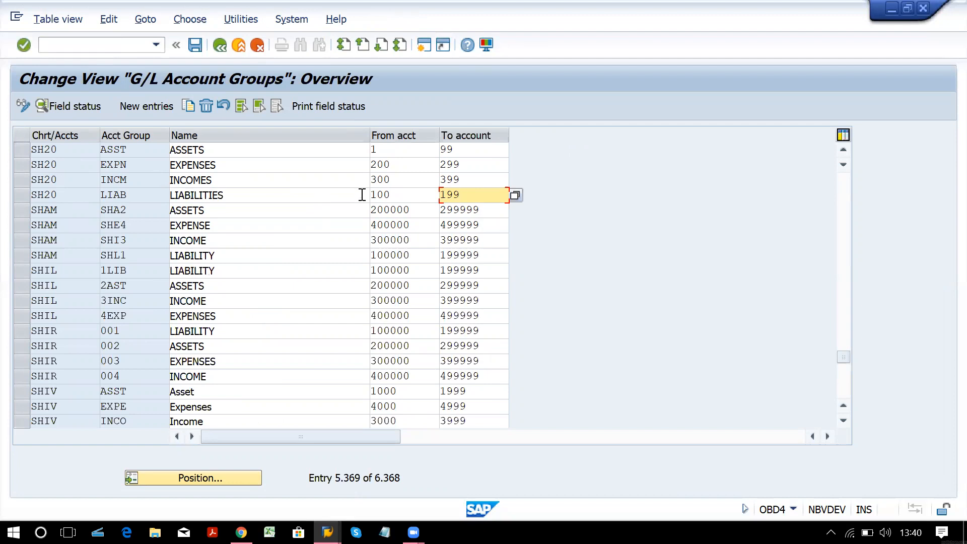
{"action": "left_click", "coordinate": [393, 196]}
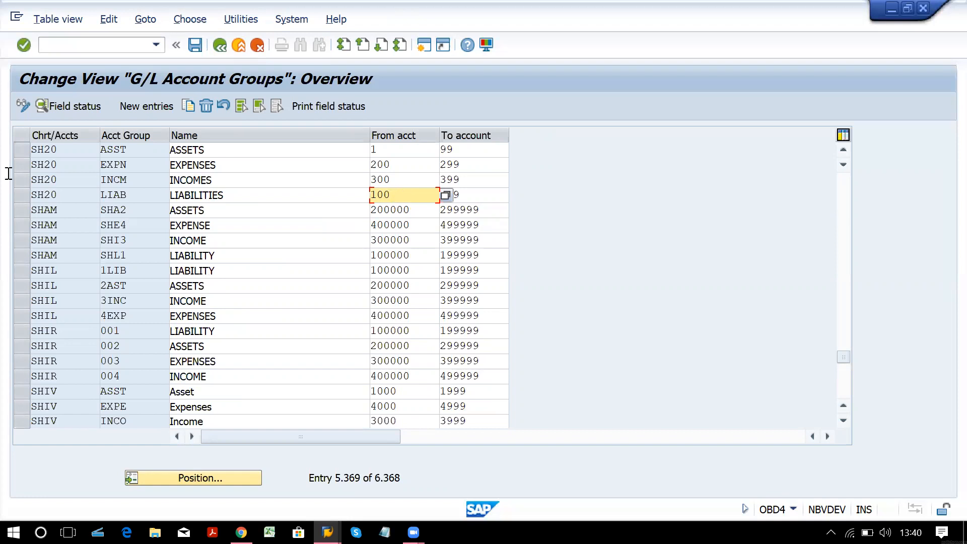
{"action": "key", "text": "alt+Tab"}
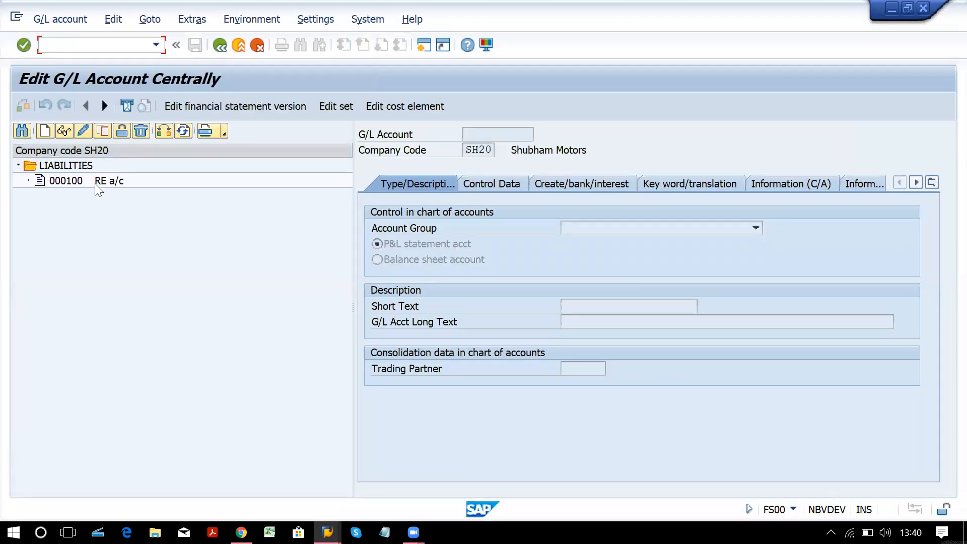
{"action": "left_click", "coordinate": [44, 130]}
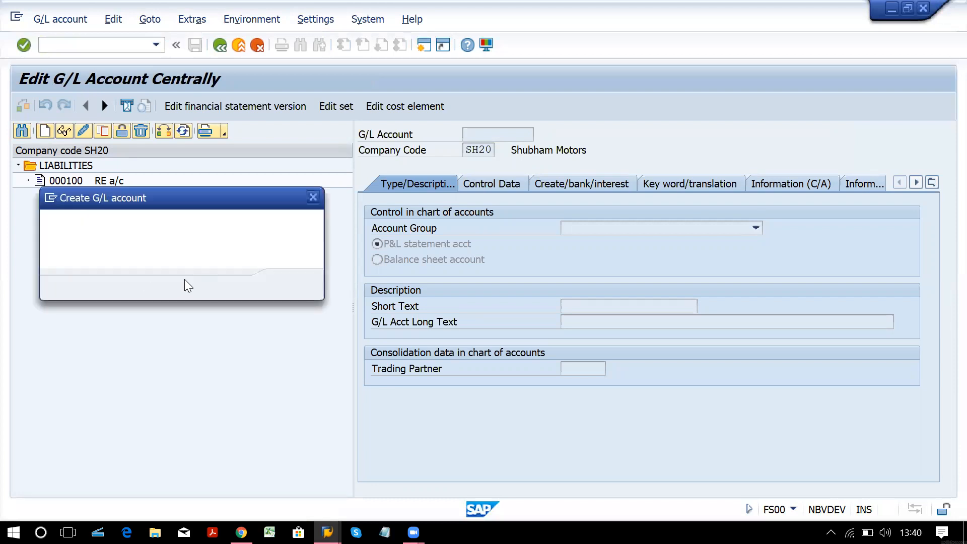
Create account 101 as a balance sheet account in account group LIAB.
{"action": "type", "text": "101"}
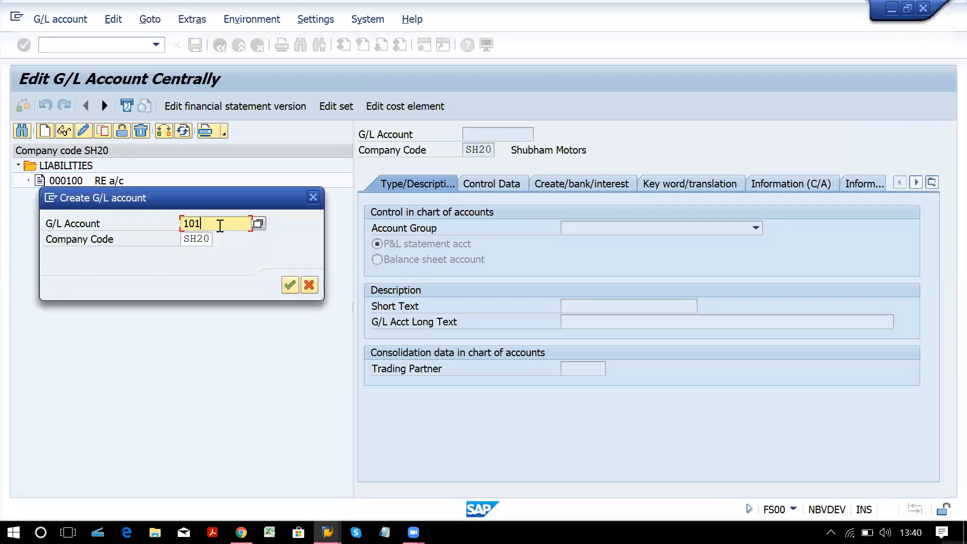
{"action": "left_click", "coordinate": [290, 286]}
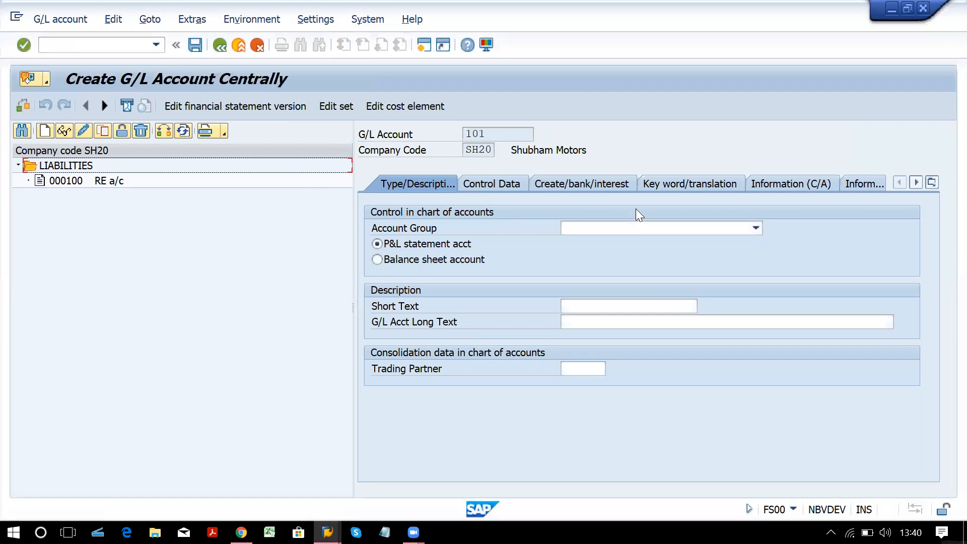
{"action": "left_click", "coordinate": [638, 230]}
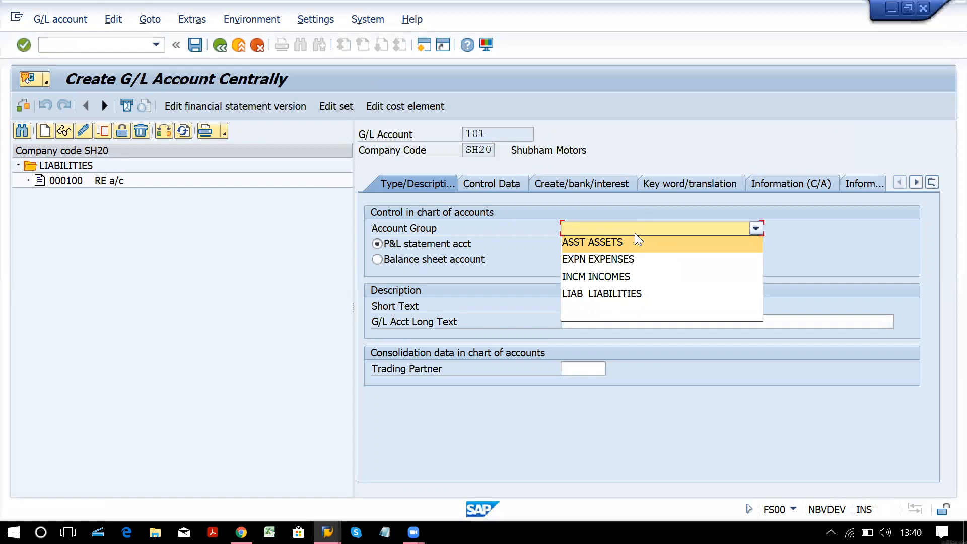
{"action": "left_click", "coordinate": [641, 295]}
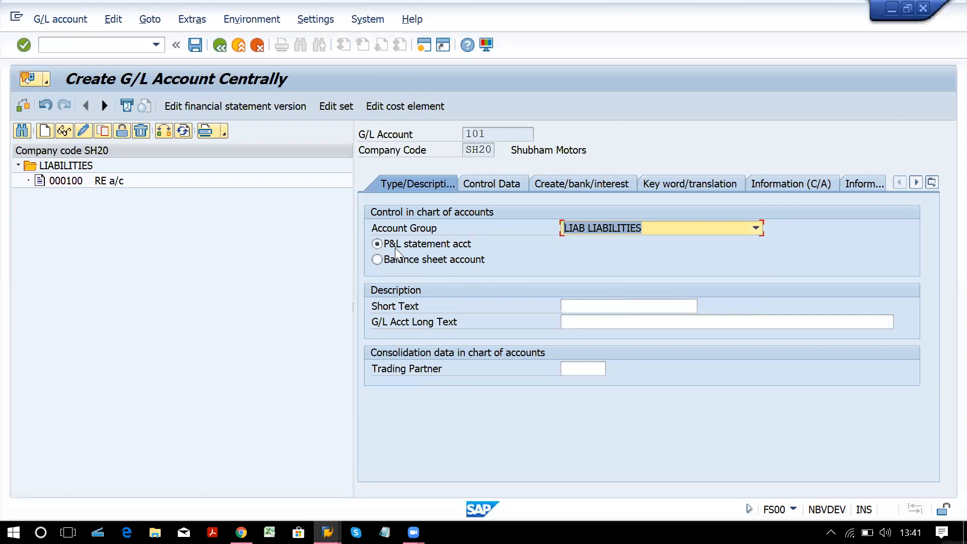
{"action": "left_click", "coordinate": [389, 263]}
Enter 'Share Capital A/c' as the account's short text and long text.
{"action": "left_click", "coordinate": [617, 309]}
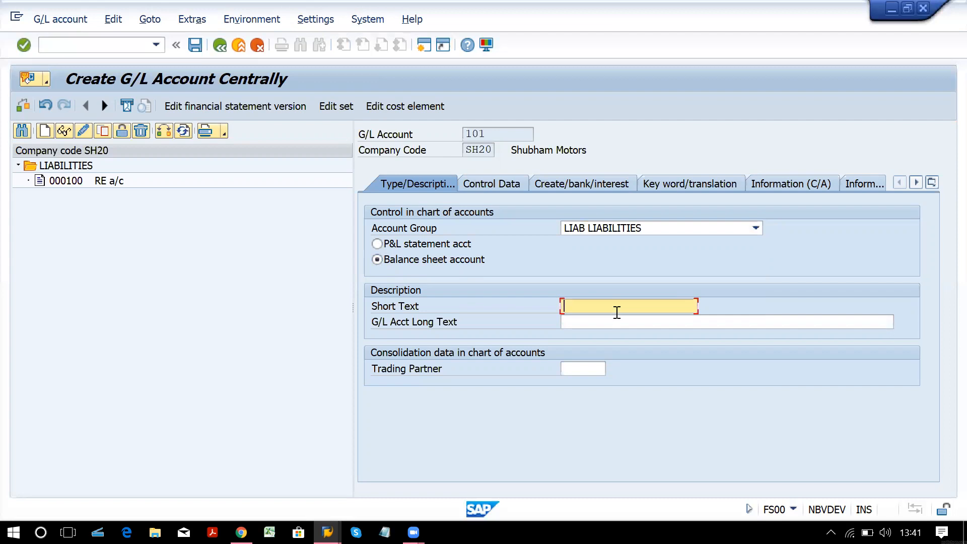
{"action": "type", "text": "sh"}
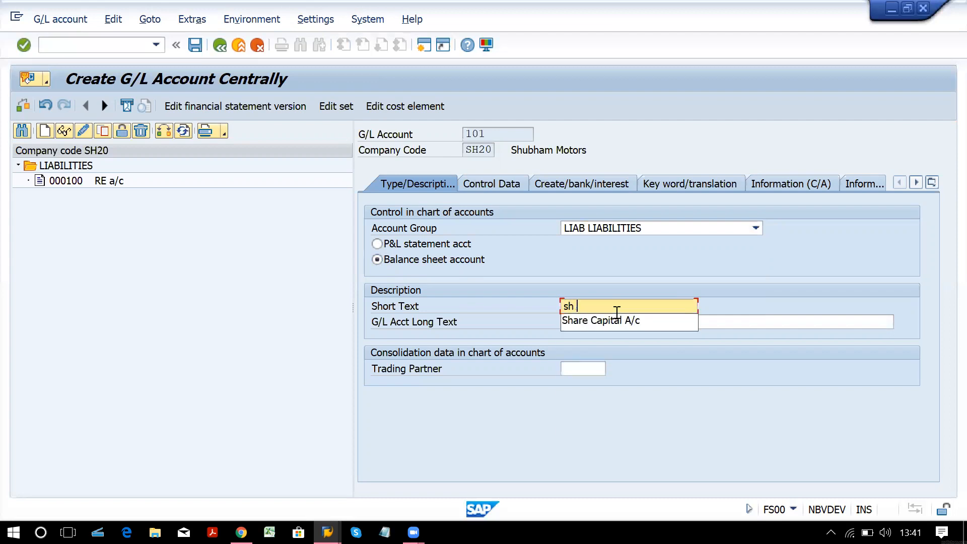
{"action": "key", "text": "Down"}
{"action": "key", "text": "Return"}
{"action": "key", "text": "Tab"}
{"action": "type", "text": "ha"}
{"action": "key", "text": "BackSpace"}
{"action": "key", "text": "BackSpace"}
{"action": "type", "text": "Share"}
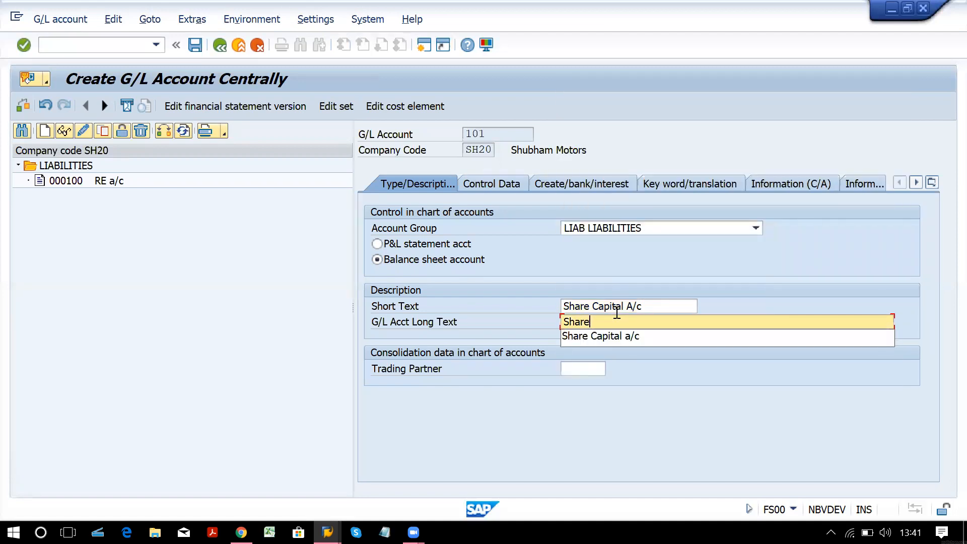
{"action": "key", "text": "Down"}
{"action": "key", "text": "Return"}
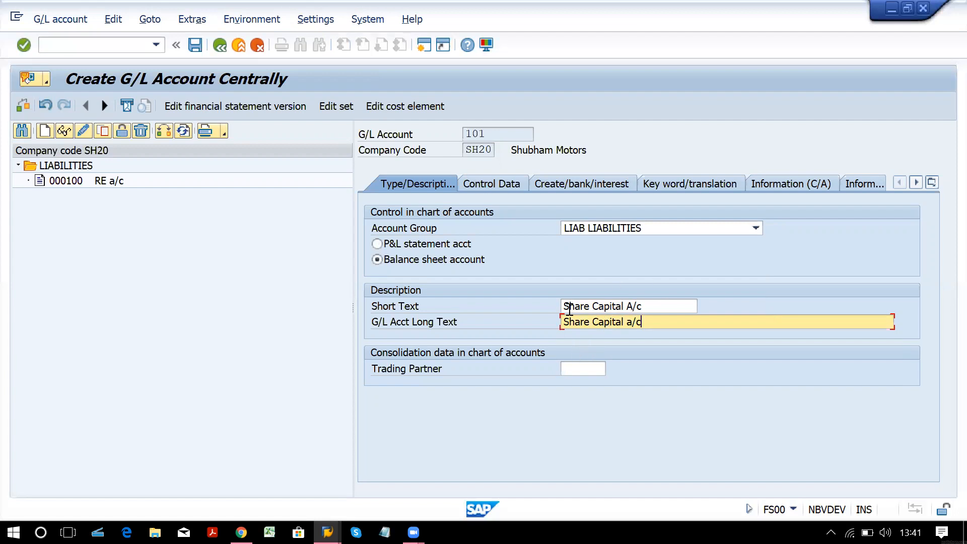
In Control Data, tick local-currency balances only and line item display, with sort key 001 Posting date.
{"action": "left_click", "coordinate": [493, 182]}
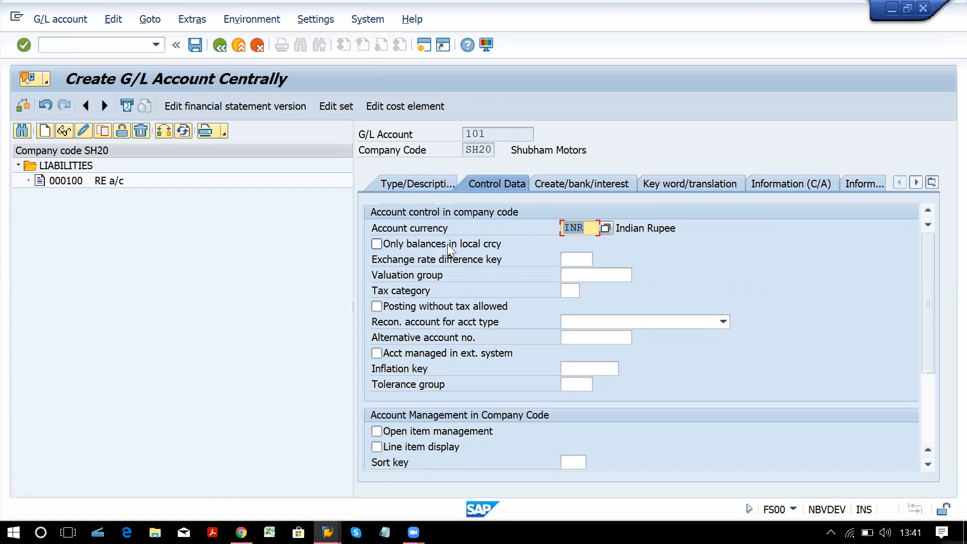
{"action": "left_click", "coordinate": [377, 244]}
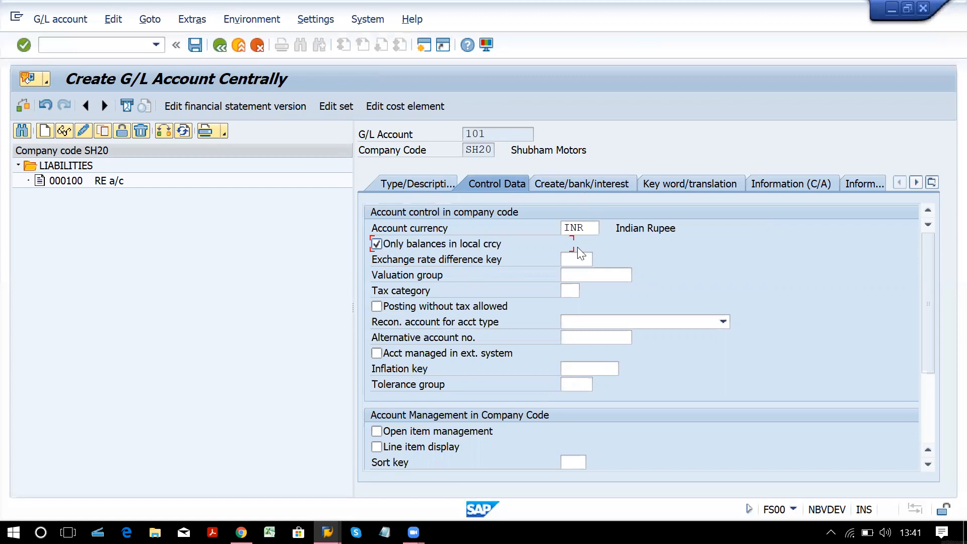
{"action": "left_click", "coordinate": [377, 446]}
{"action": "left_click", "coordinate": [574, 461]}
{"action": "left_click", "coordinate": [593, 463]}
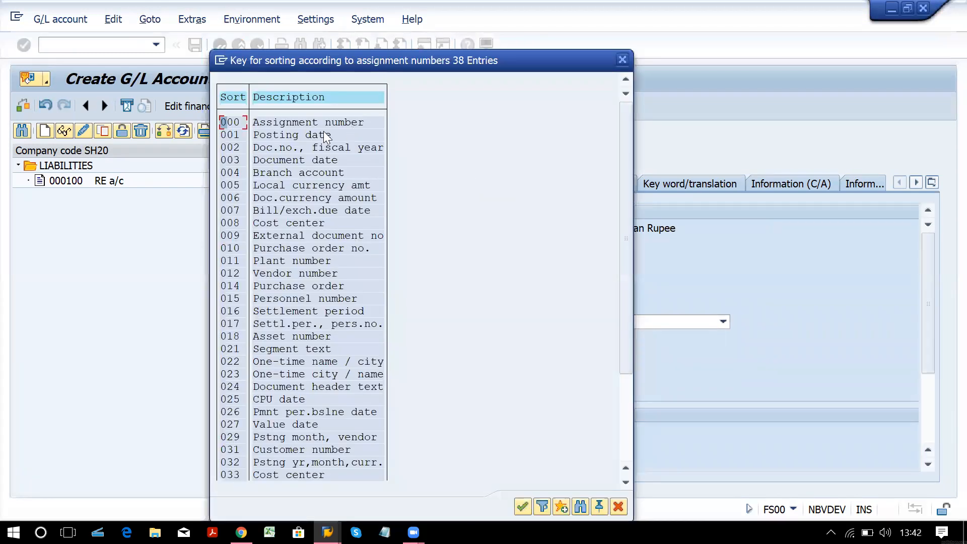
{"action": "left_click", "coordinate": [318, 136]}
{"action": "double_click", "coordinate": [290, 134]}
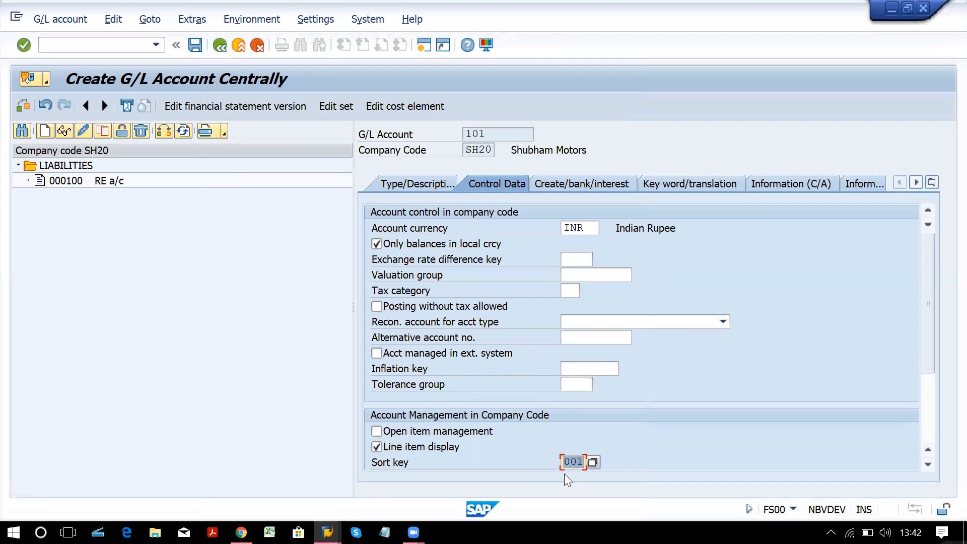
{"action": "key", "text": "Return"}
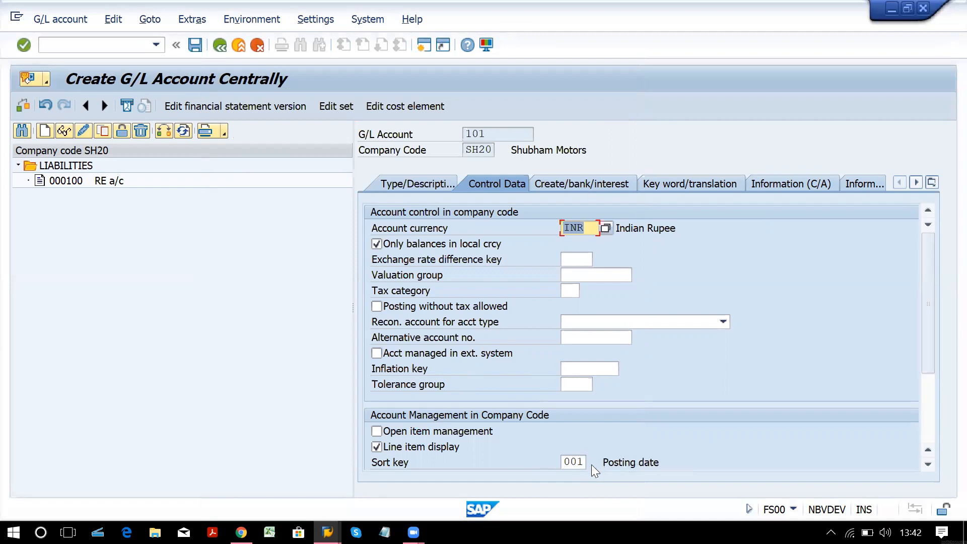
Review field status groups G001, G005, G009, G029 and G067 for account 101.
{"action": "left_click", "coordinate": [572, 181]}
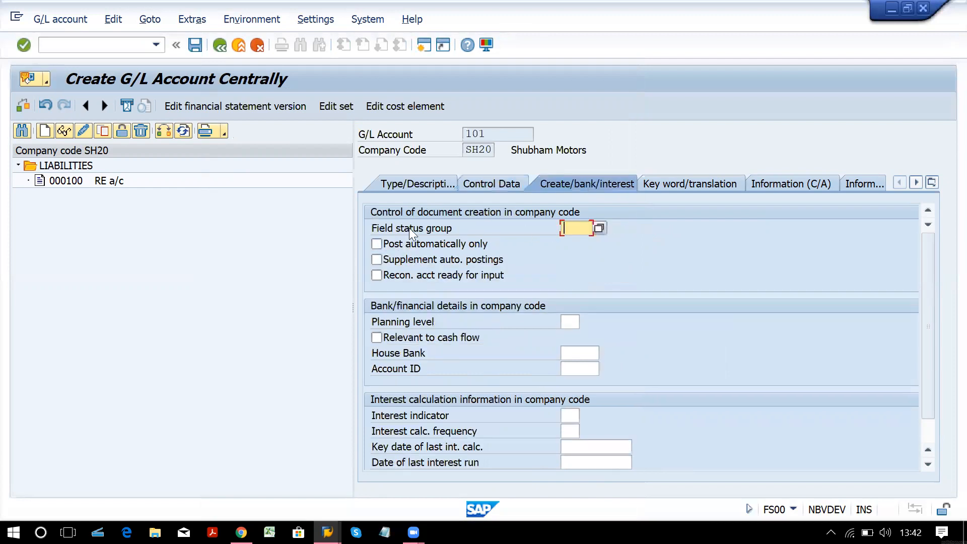
{"action": "left_click", "coordinate": [409, 227]}
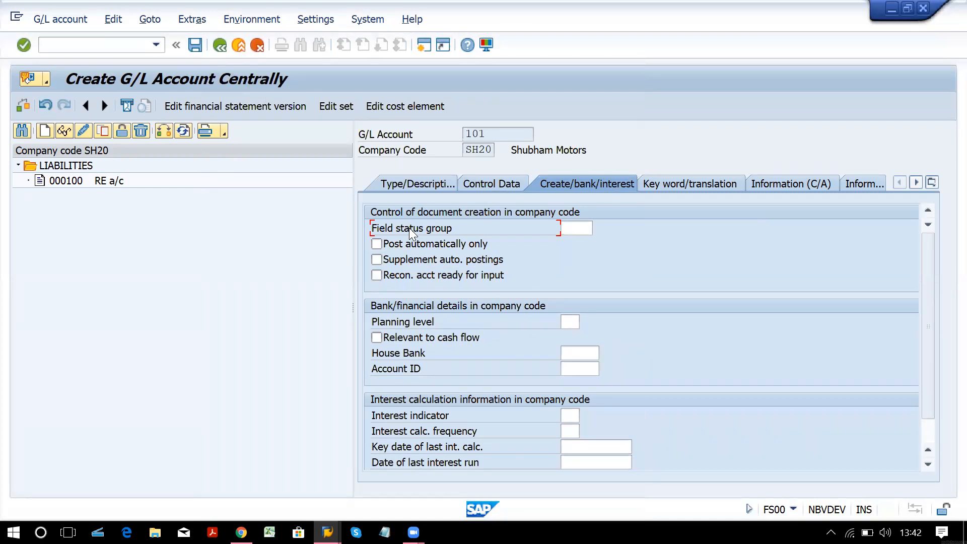
{"action": "left_click", "coordinate": [574, 227]}
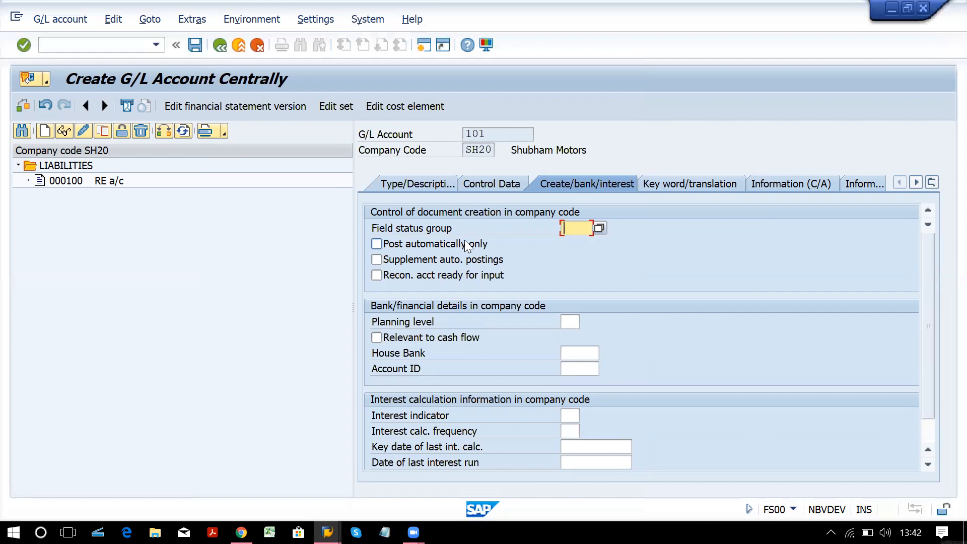
{"action": "left_click", "coordinate": [599, 228]}
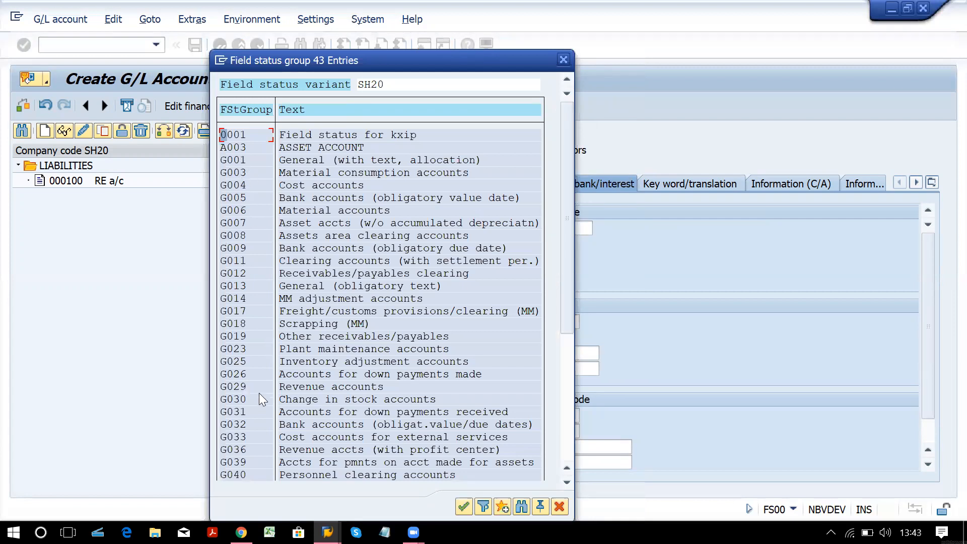
{"action": "left_click", "coordinate": [245, 162]}
{"action": "left_click", "coordinate": [249, 198]}
{"action": "left_click", "coordinate": [249, 248]}
{"action": "left_click", "coordinate": [248, 388]}
{"action": "left_click", "coordinate": [566, 448]}
{"action": "left_click", "coordinate": [245, 248]}
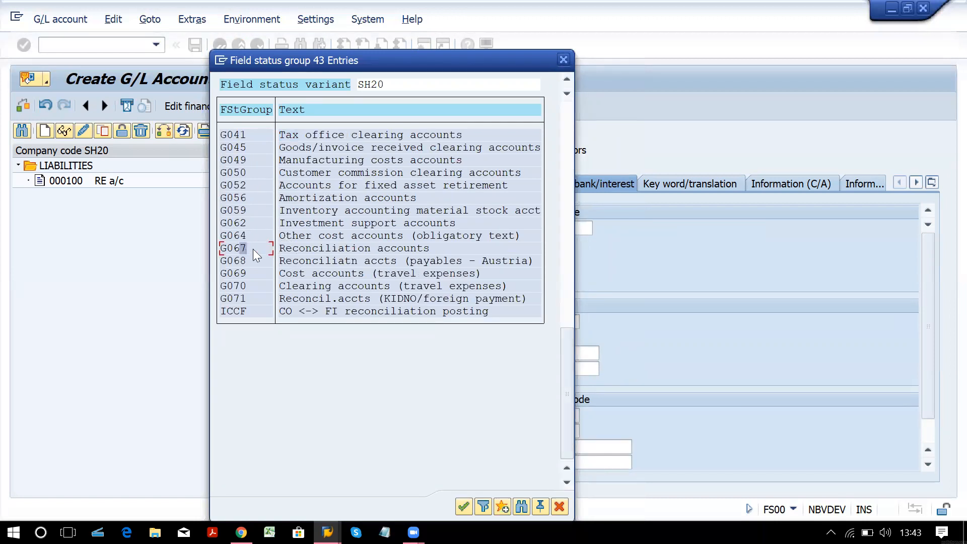
Enter field status group G001 and save Share Capital account 101.
{"action": "left_click", "coordinate": [564, 60]}
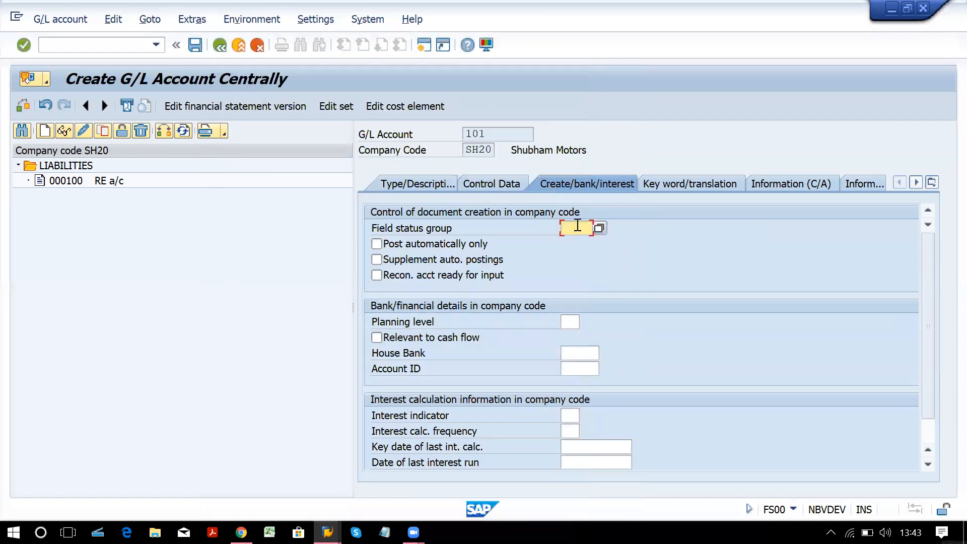
{"action": "type", "text": "g001"}
{"action": "key", "text": "Return"}
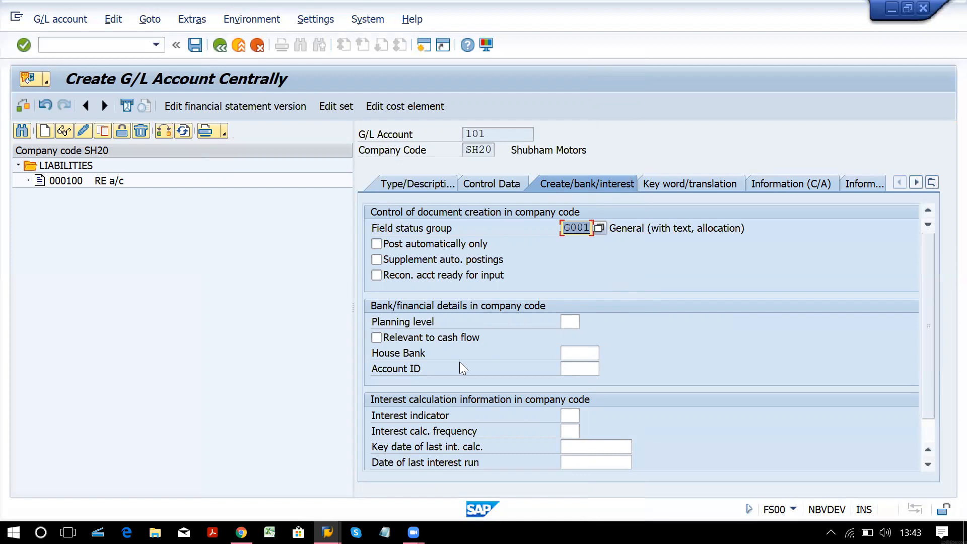
{"action": "key", "text": "ctrl+s"}
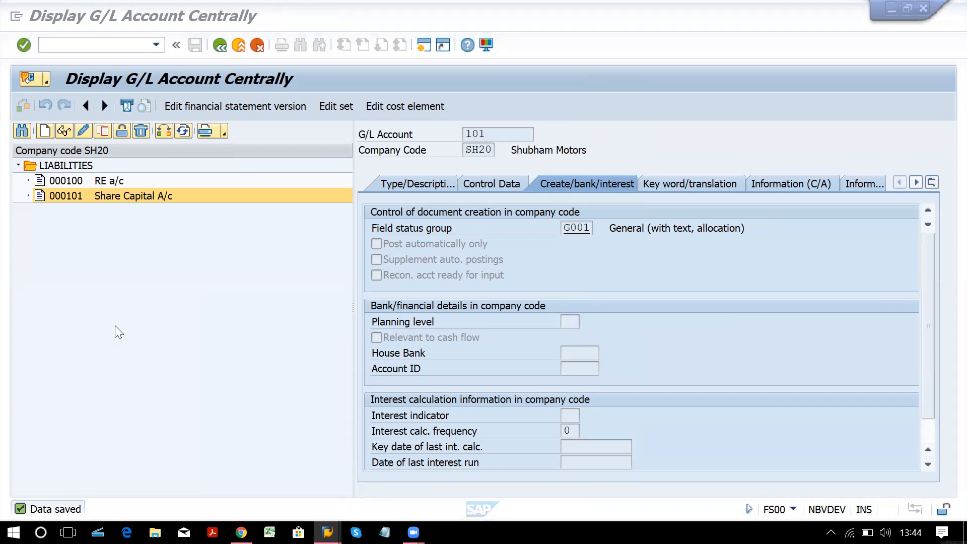
{"action": "left_click", "coordinate": [151, 327]}
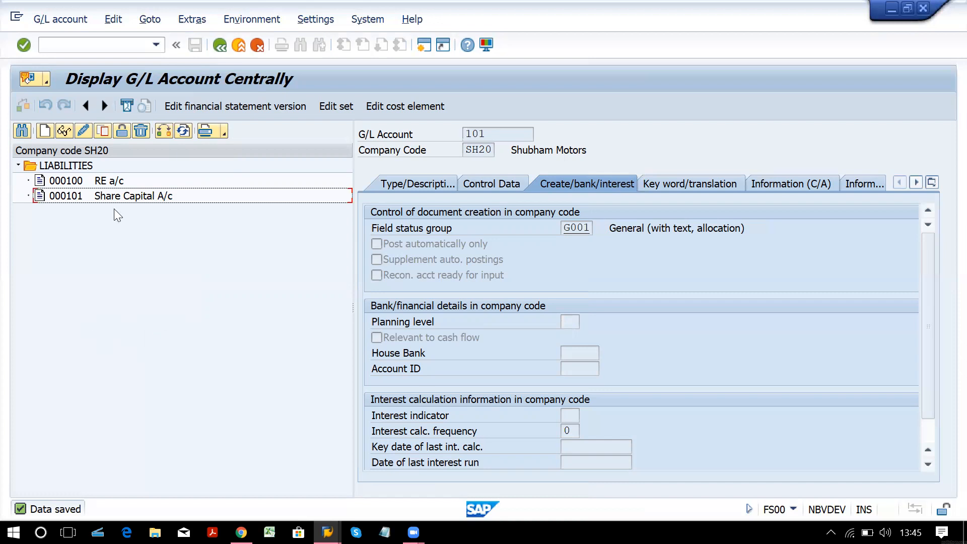
Check the ASSETS account range, then start creating G/L account 1 in SH20.
{"action": "left_click", "coordinate": [44, 131]}
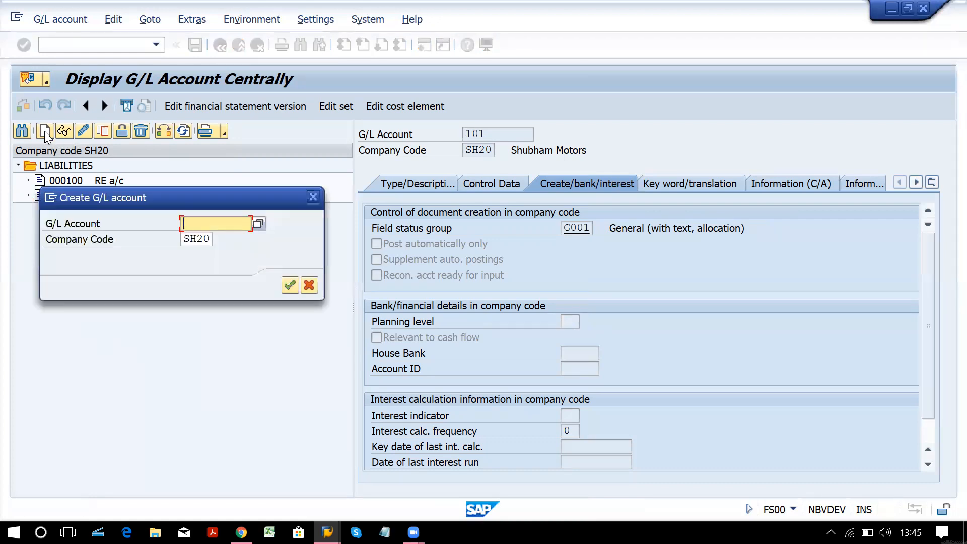
{"action": "key", "text": "alt+Tab"}
{"action": "key", "text": "alt+Tab"}
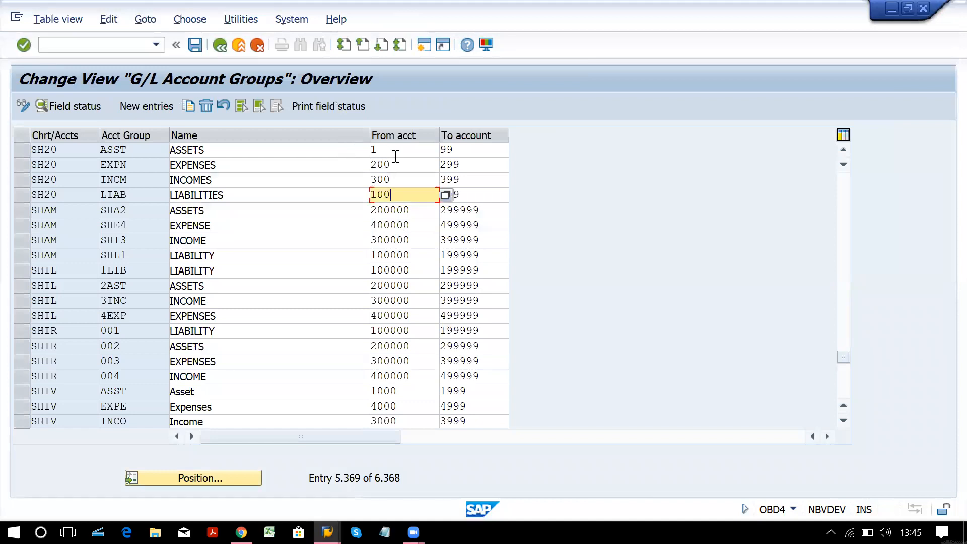
{"action": "left_click", "coordinate": [395, 154]}
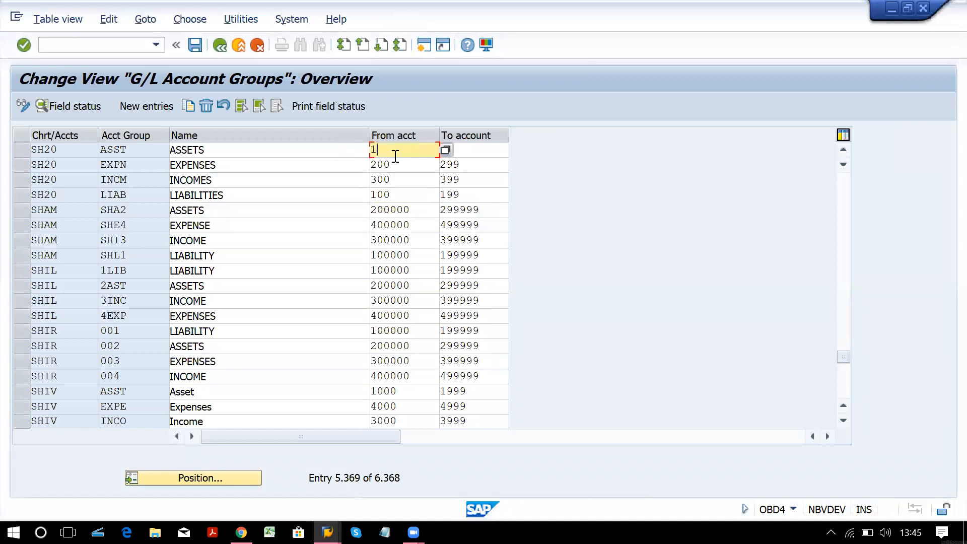
{"action": "key", "text": "alt+Tab"}
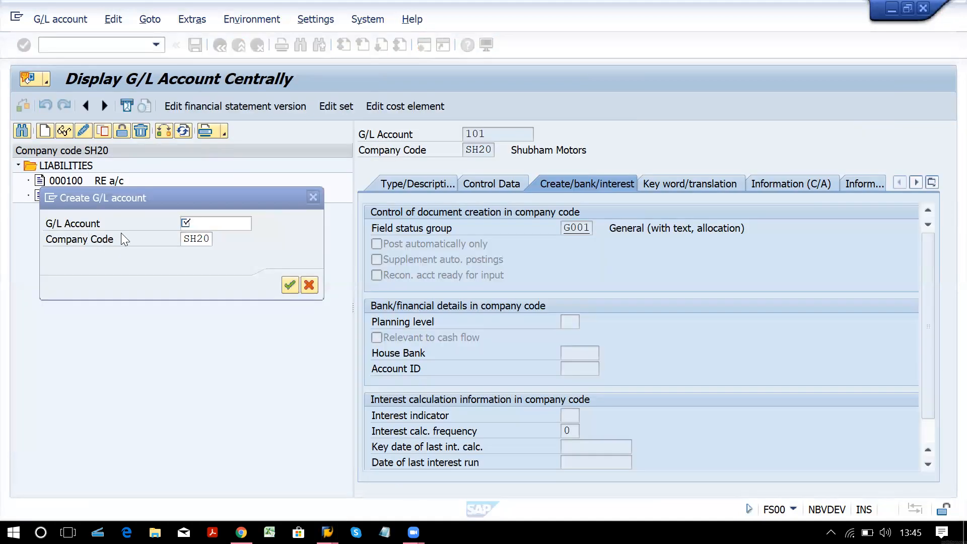
{"action": "left_click", "coordinate": [198, 222]}
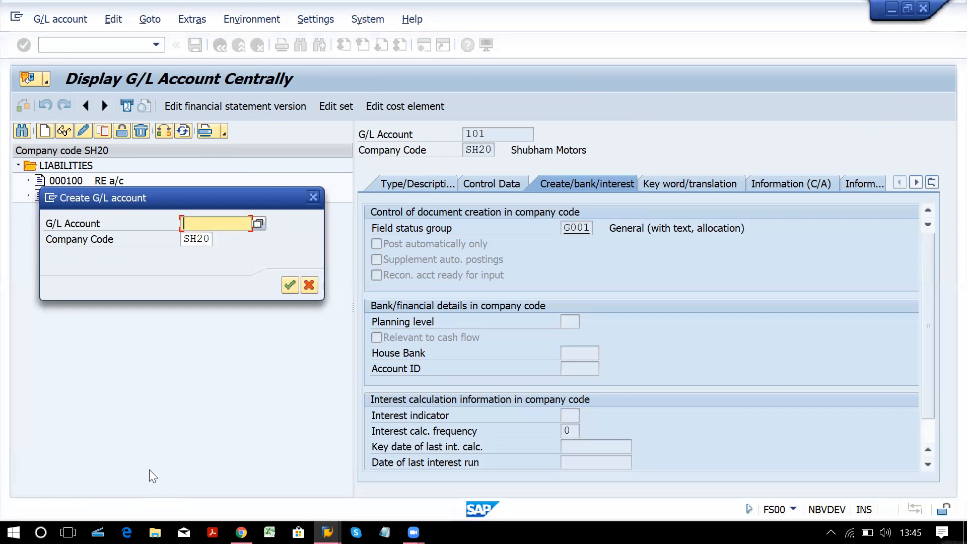
{"action": "type", "text": "1"}
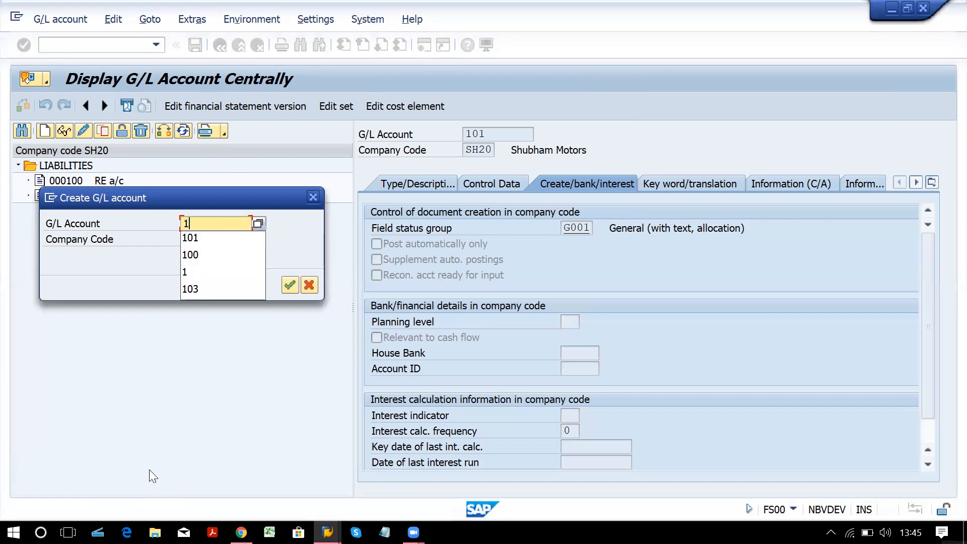
{"action": "left_click", "coordinate": [289, 283]}
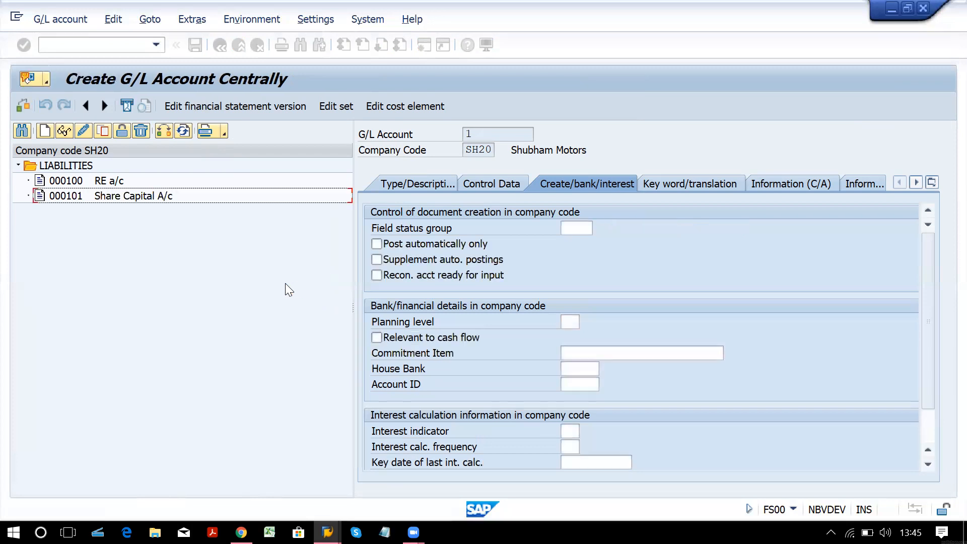
Assign account 1 to the ASST ASSETS group as a balance sheet account.
{"action": "left_click", "coordinate": [424, 187]}
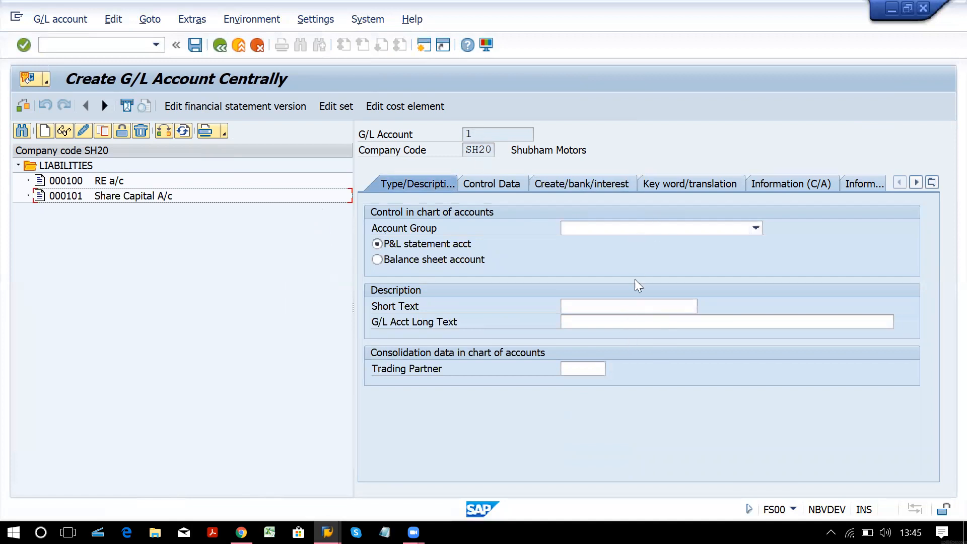
{"action": "left_click", "coordinate": [647, 233]}
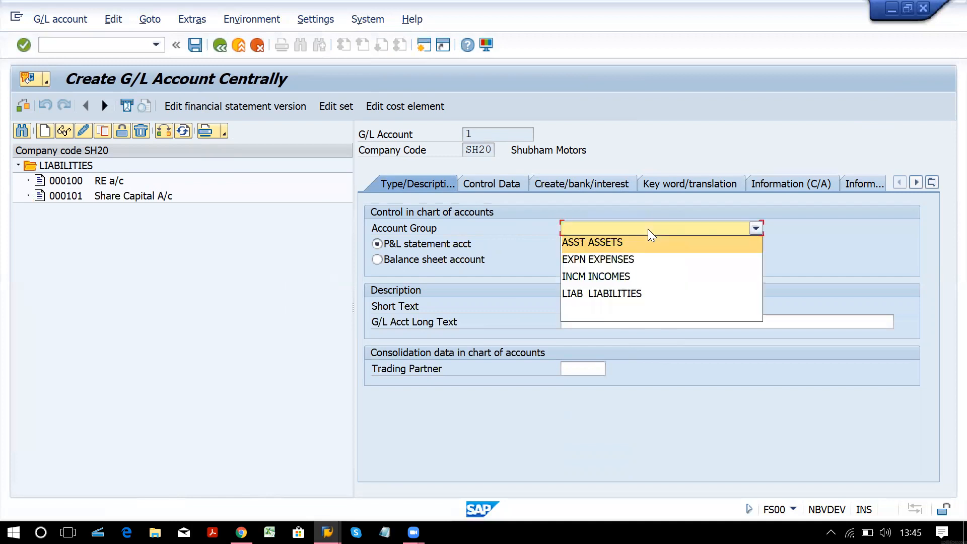
{"action": "left_click", "coordinate": [635, 244]}
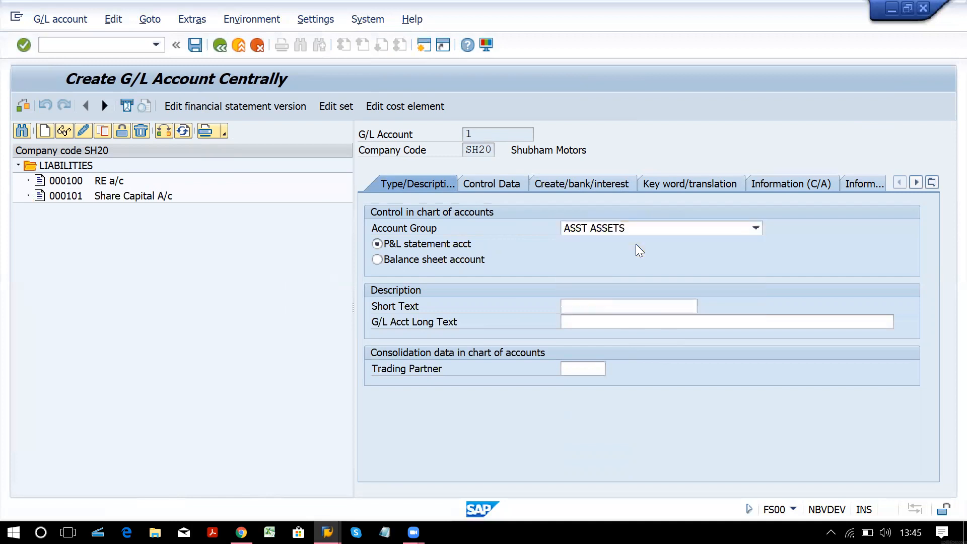
{"action": "left_click", "coordinate": [454, 259]}
Fill the short and long text with 'SBI Main Bank a/c'.
{"action": "left_click", "coordinate": [627, 306]}
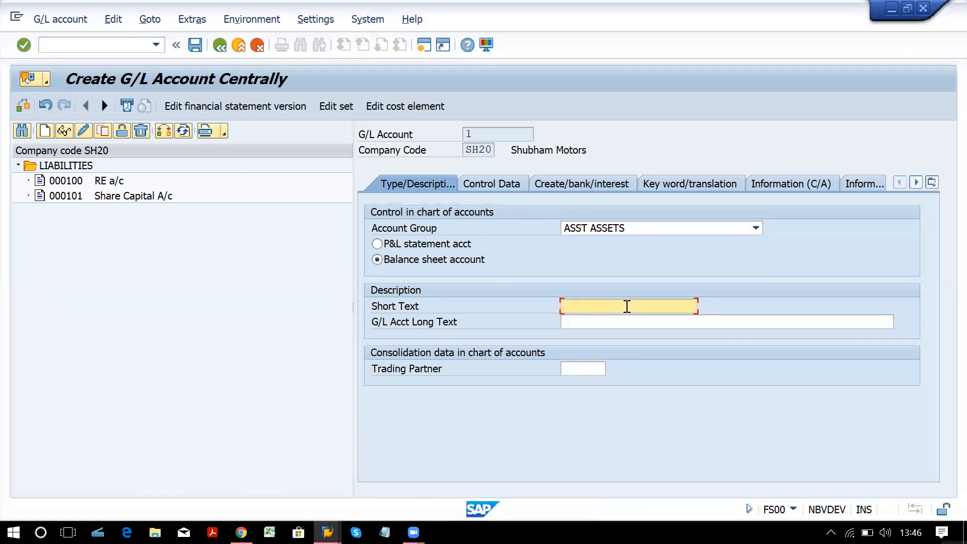
{"action": "type", "text": "SBi"}
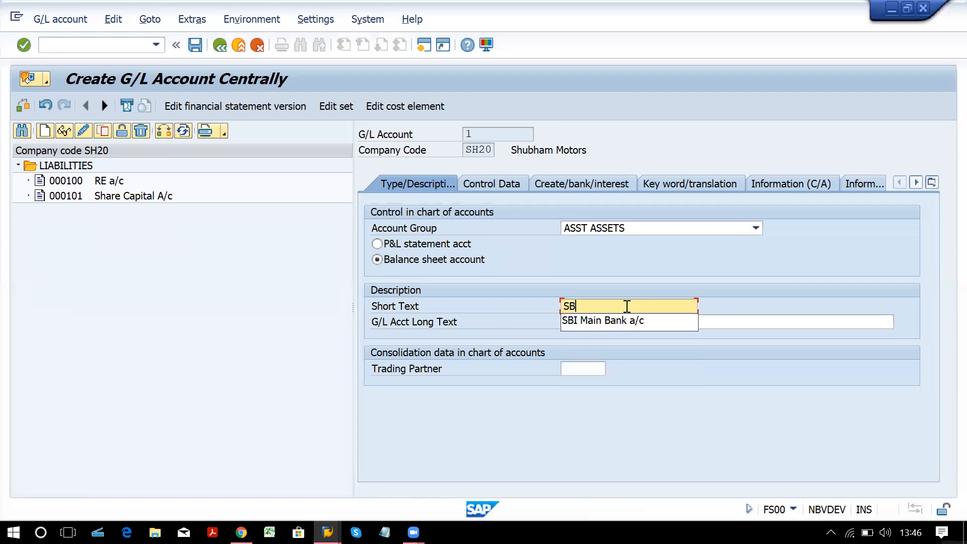
{"action": "key", "text": "Down"}
{"action": "key", "text": "Return"}
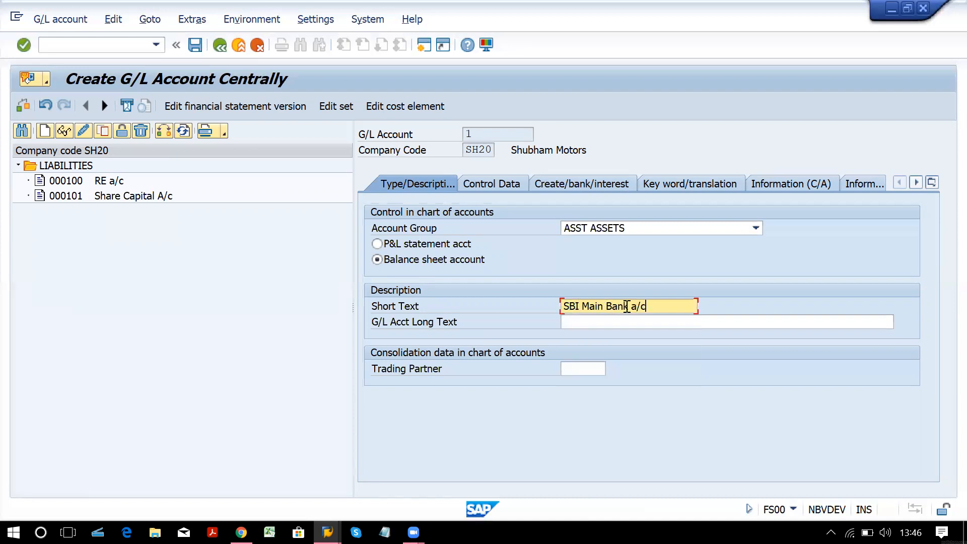
{"action": "key", "text": "Tab"}
{"action": "type", "text": "sb"}
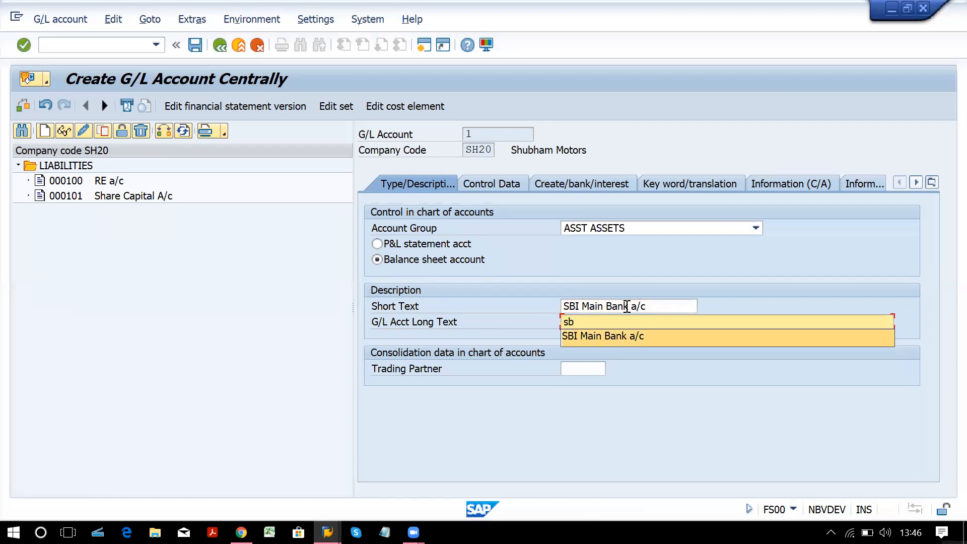
{"action": "key", "text": "Down"}
{"action": "key", "text": "Return"}
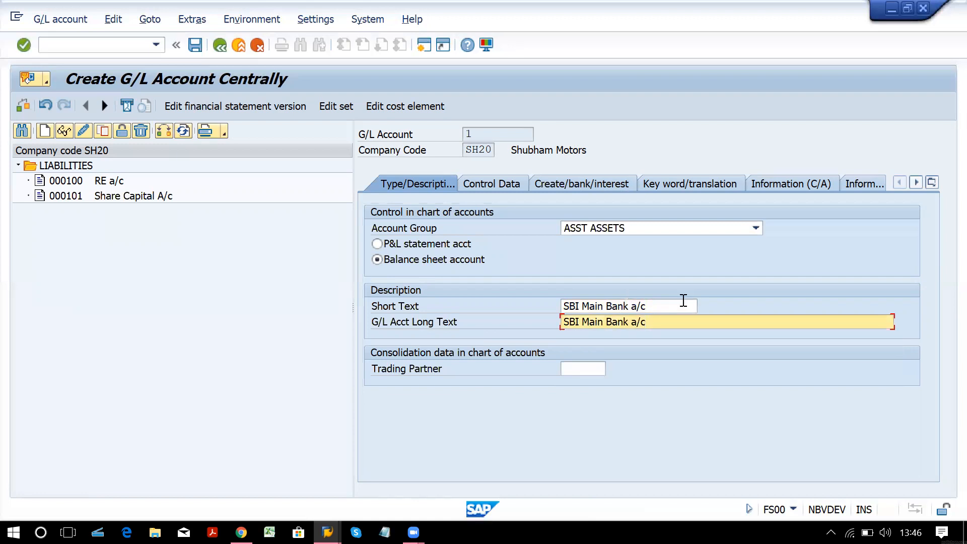
{"action": "left_click", "coordinate": [500, 186]}
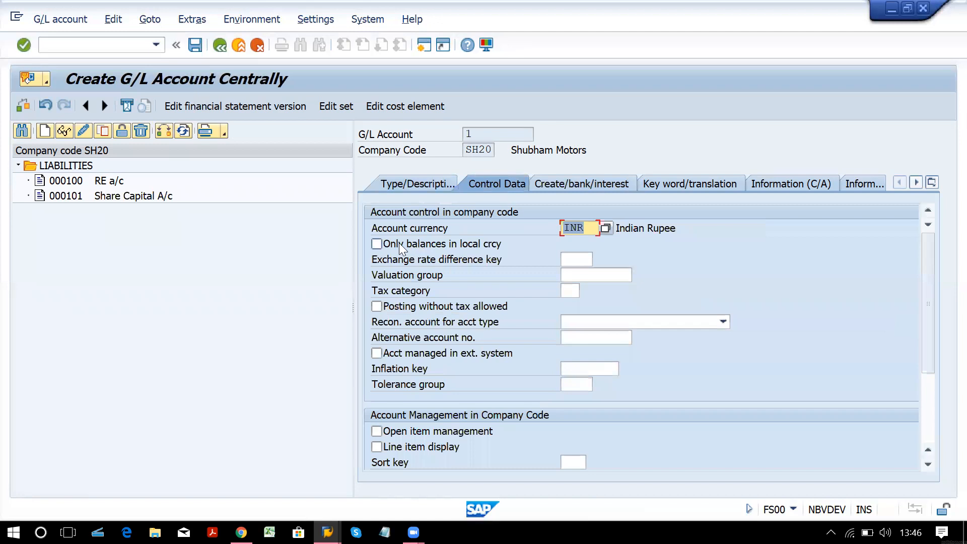
Tick Only balances in local currency and Line item display, with sort key 001.
{"action": "left_click", "coordinate": [399, 243]}
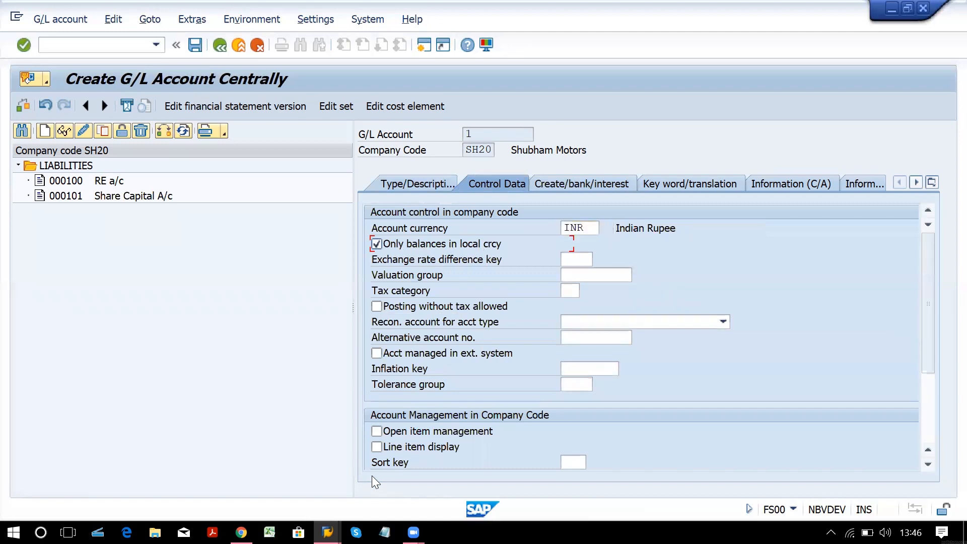
{"action": "left_click", "coordinate": [380, 448]}
{"action": "left_click", "coordinate": [573, 460]}
{"action": "type", "text": "001"}
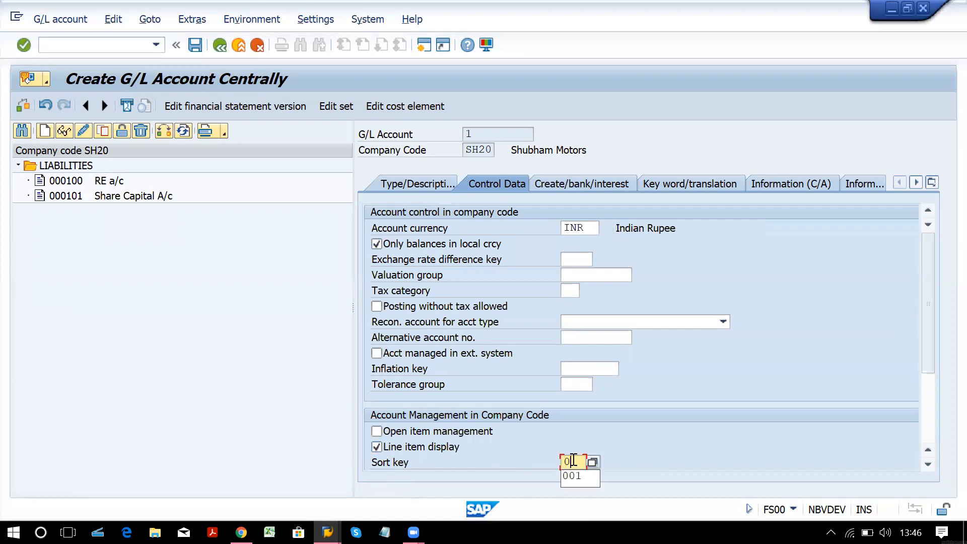
{"action": "left_click", "coordinate": [579, 181]}
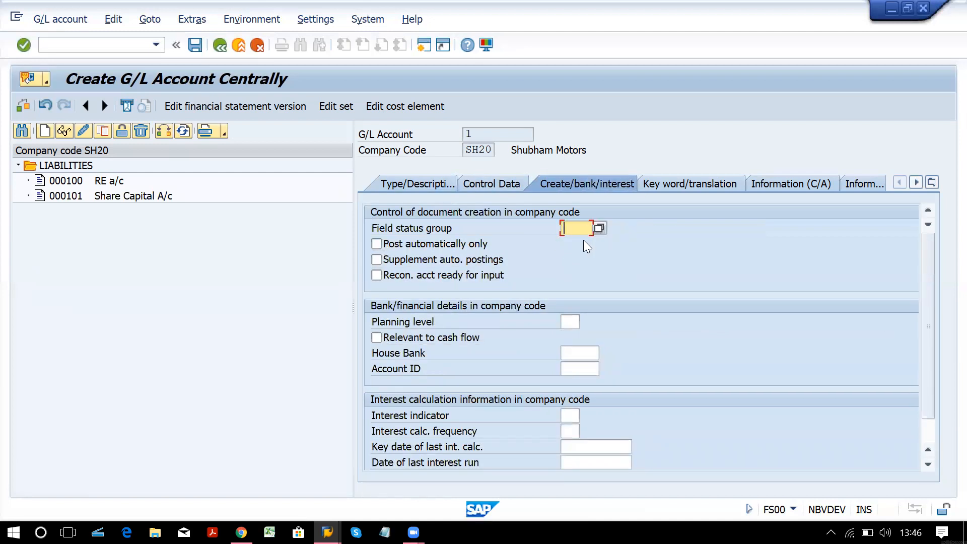
Apply field status group G005 Bank accounts and mark account 1 relevant to cash flow.
{"action": "left_click", "coordinate": [601, 228]}
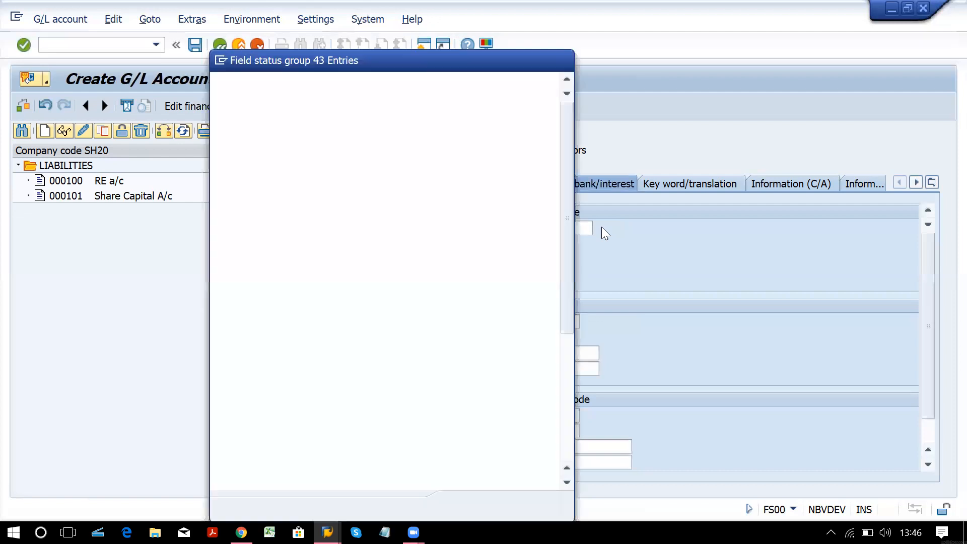
{"action": "left_click", "coordinate": [361, 198]}
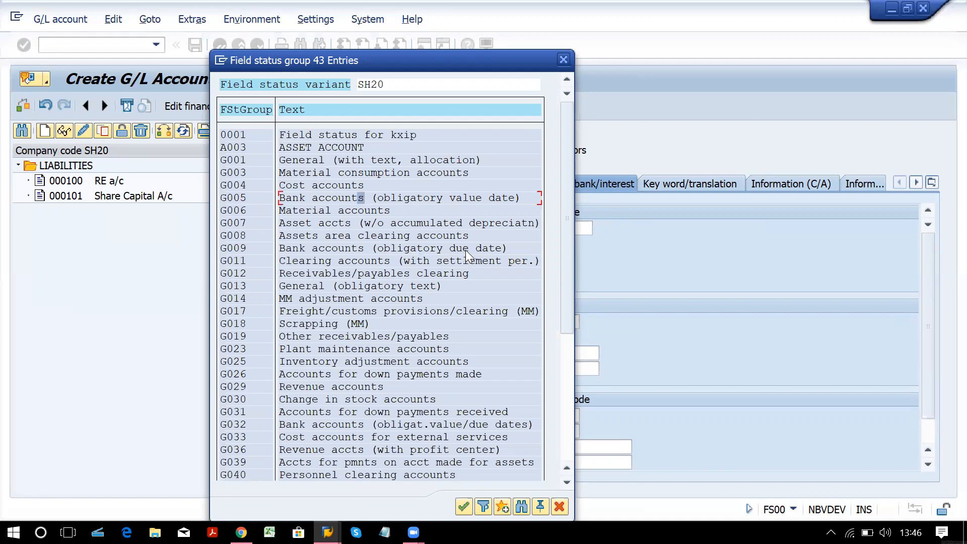
{"action": "double_click", "coordinate": [337, 199]}
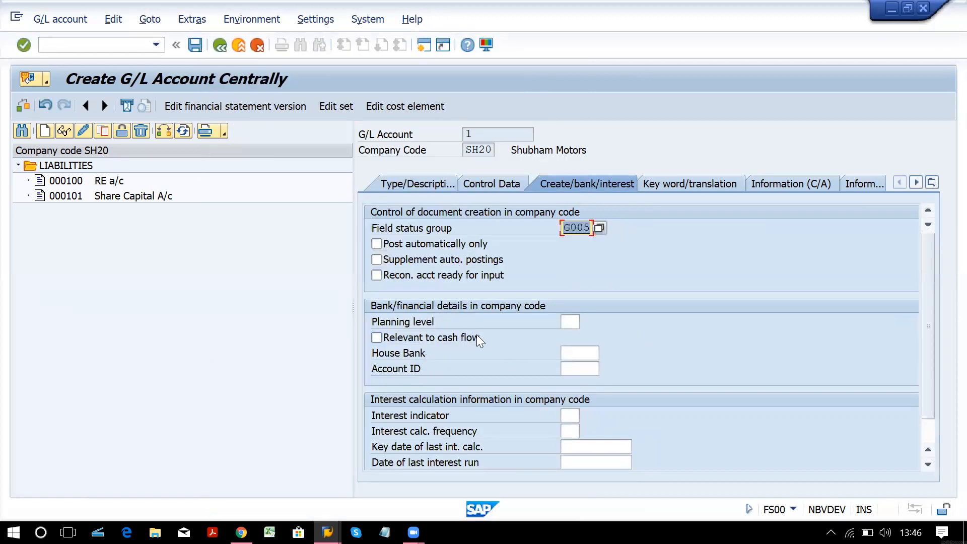
{"action": "left_click", "coordinate": [377, 337]}
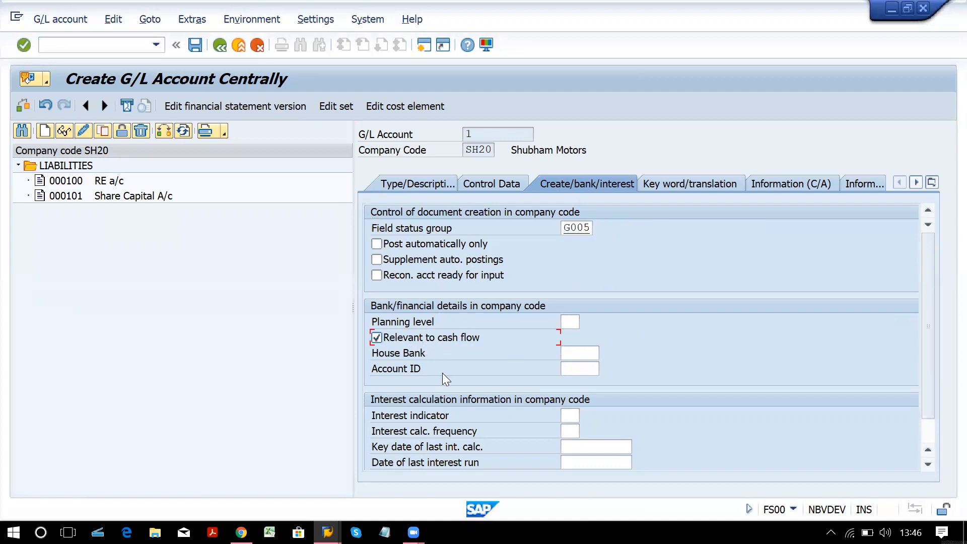
{"action": "left_click", "coordinate": [416, 355]}
{"action": "left_click", "coordinate": [418, 369]}
Save account 1 SBI Main Bank a/c and check where the EXPENSES range starts.
{"action": "key", "text": "ctrl+s"}
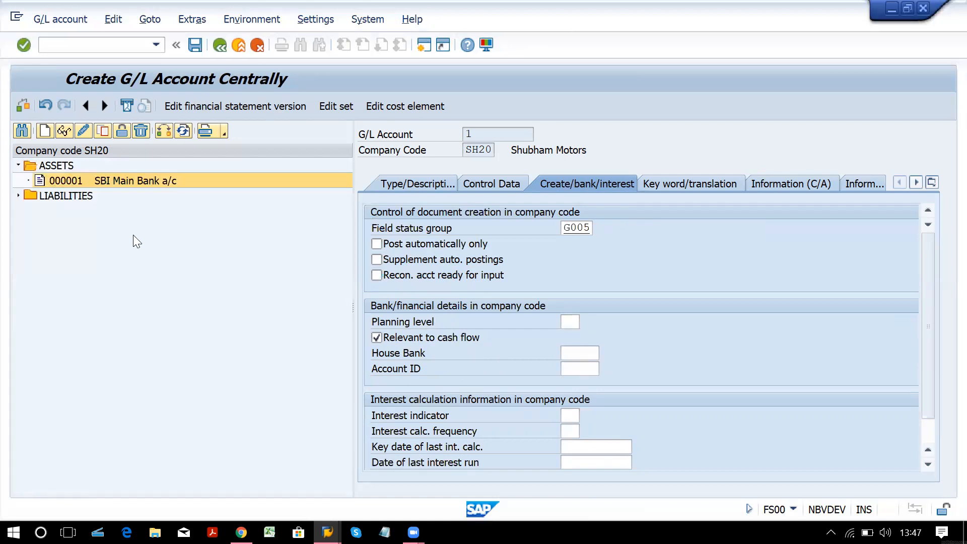
{"action": "left_click", "coordinate": [129, 182]}
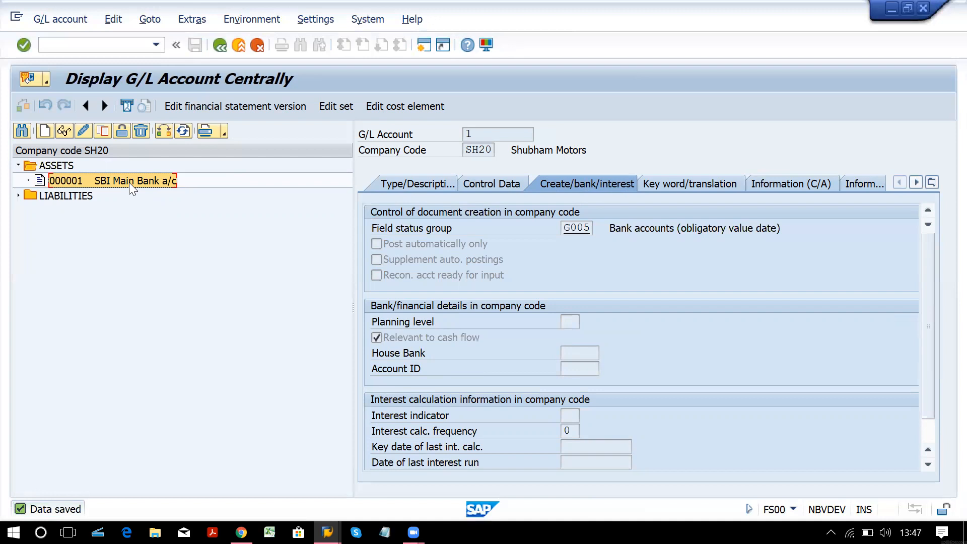
{"action": "key", "text": "alt+Tab"}
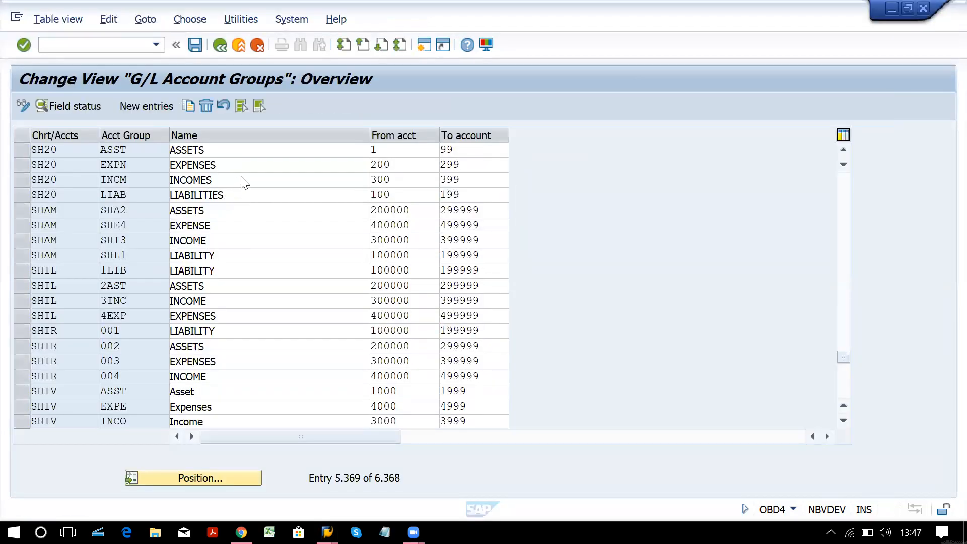
{"action": "left_click", "coordinate": [239, 165]}
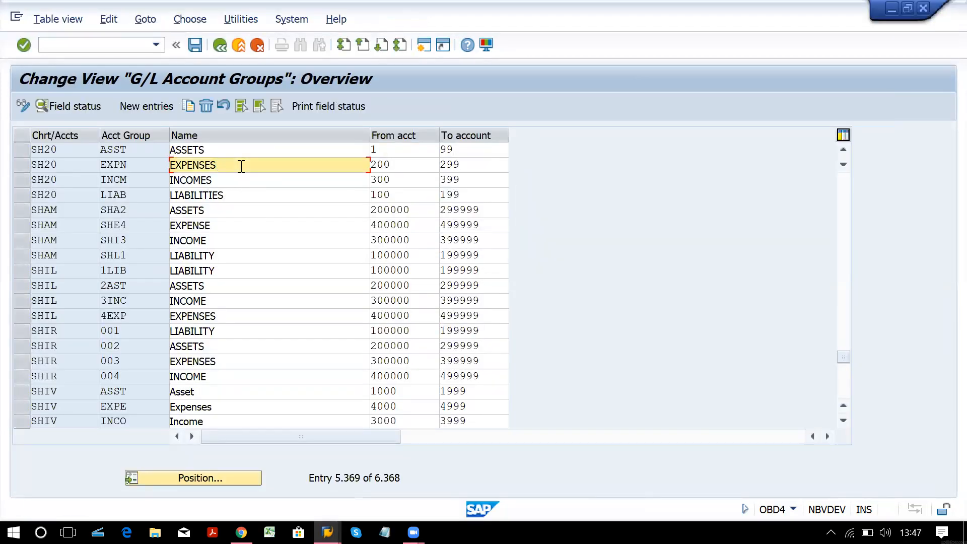
{"action": "left_click", "coordinate": [407, 169]}
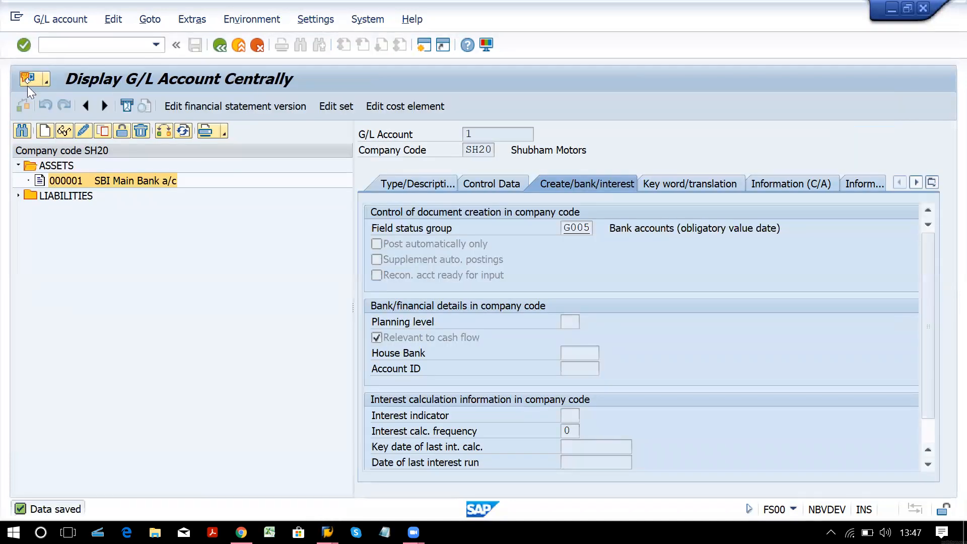
Start G/L account 200 and assign it to the EXPN EXPENSES account group.
{"action": "left_click", "coordinate": [42, 134]}
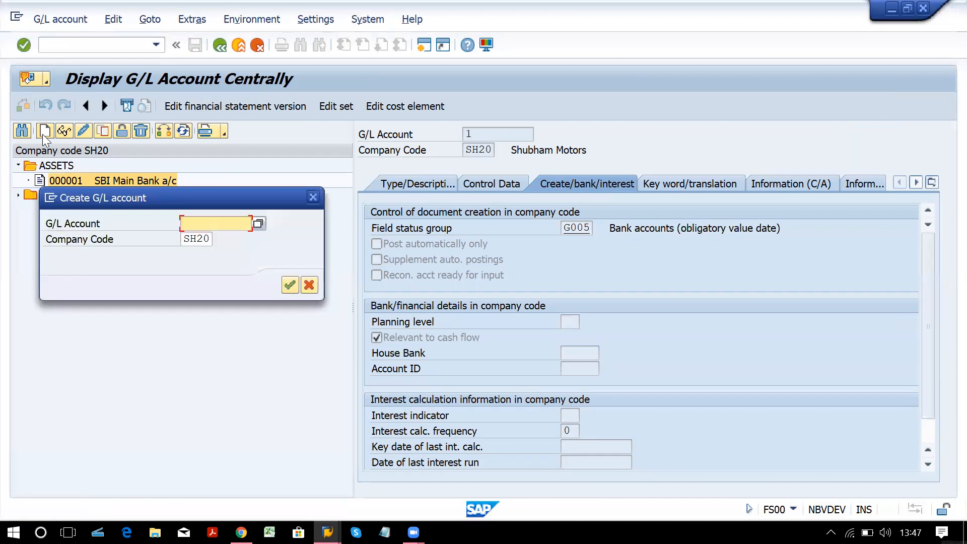
{"action": "type", "text": "200"}
{"action": "key", "text": "Tab"}
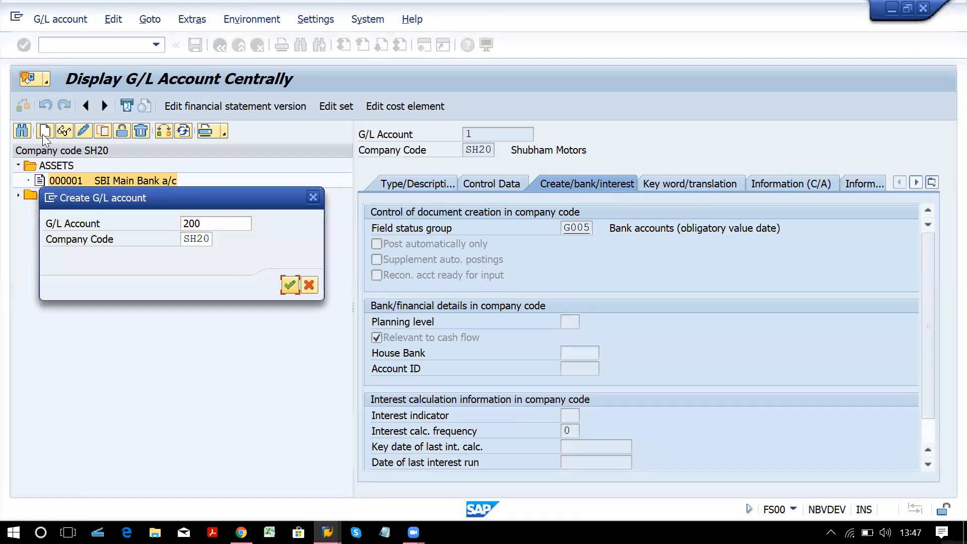
{"action": "key", "text": "Return"}
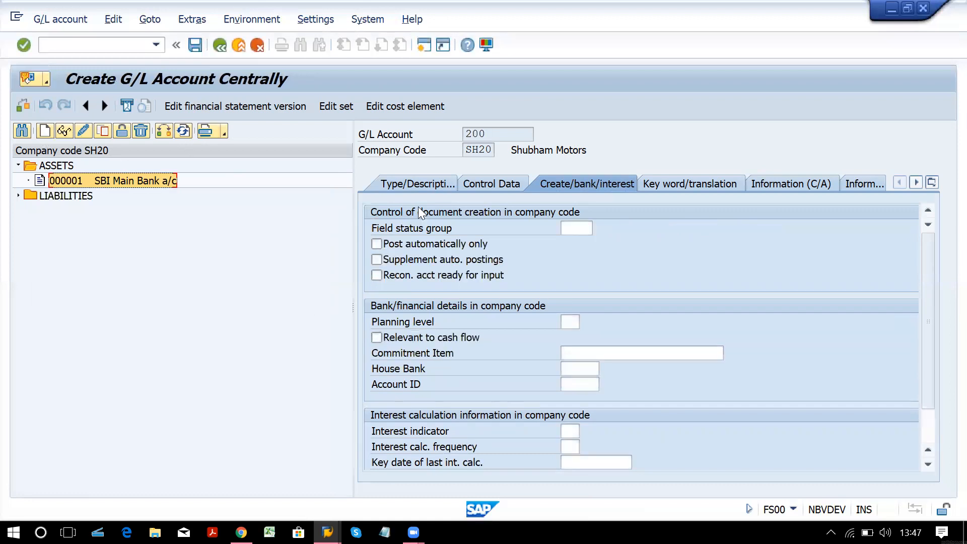
{"action": "left_click", "coordinate": [420, 187]}
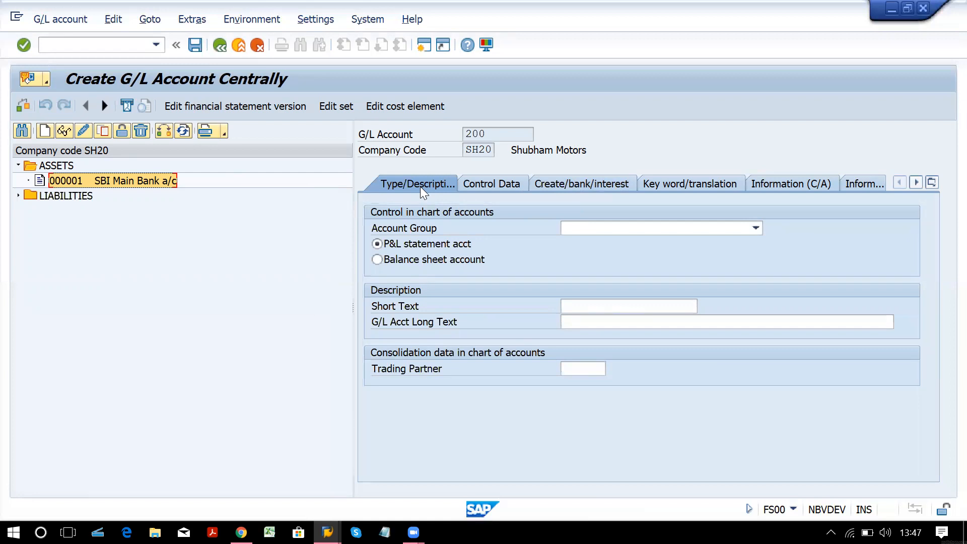
{"action": "left_click", "coordinate": [662, 227]}
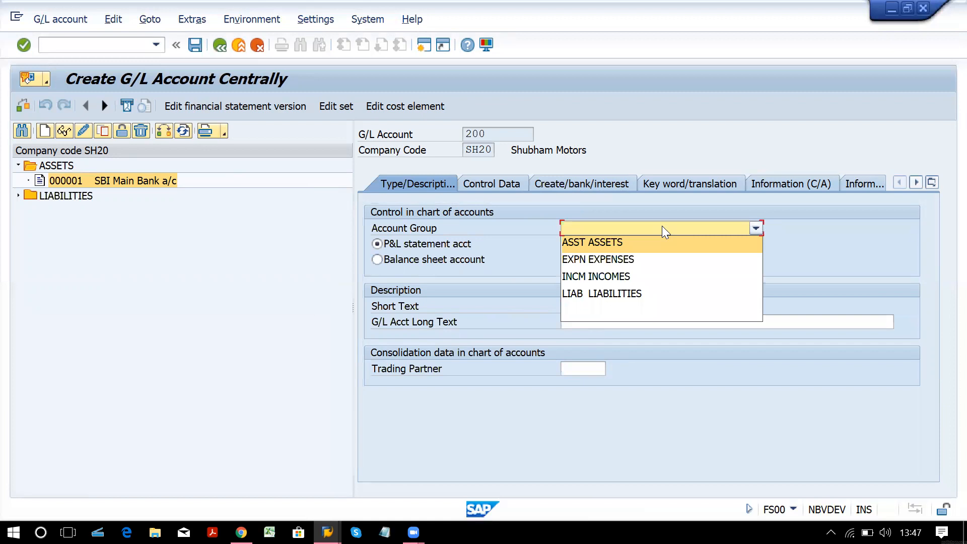
{"action": "left_click", "coordinate": [638, 261]}
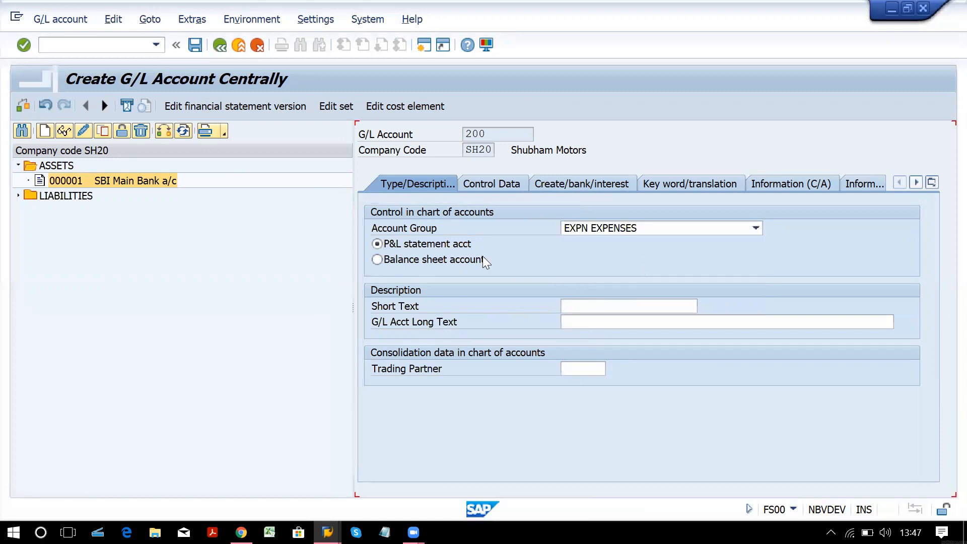
Set short text 'Rent a/c' and long text 'Rent A/c'.
{"action": "left_click", "coordinate": [615, 308]}
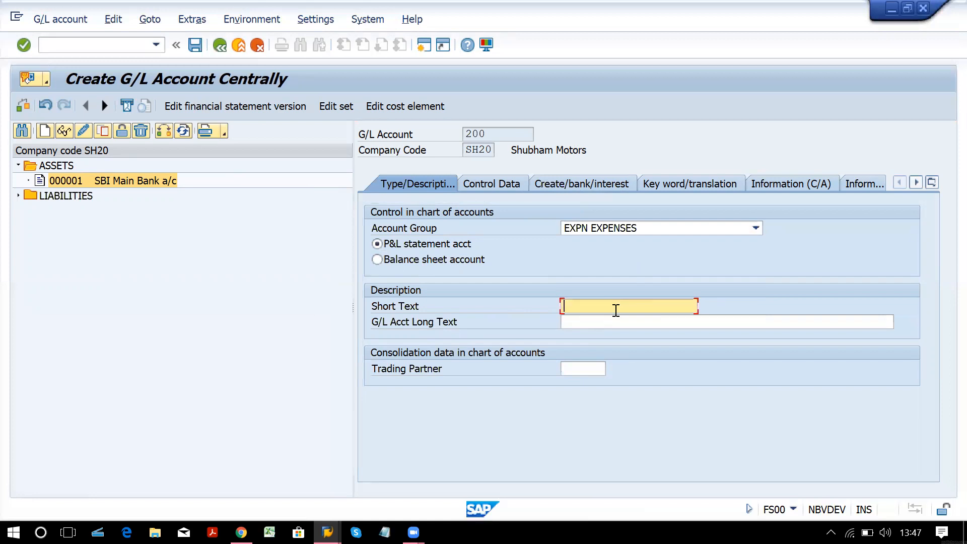
{"action": "type", "text": "Rent"}
{"action": "key", "text": "Down"}
{"action": "key", "text": "Return"}
{"action": "key", "text": "Tab"}
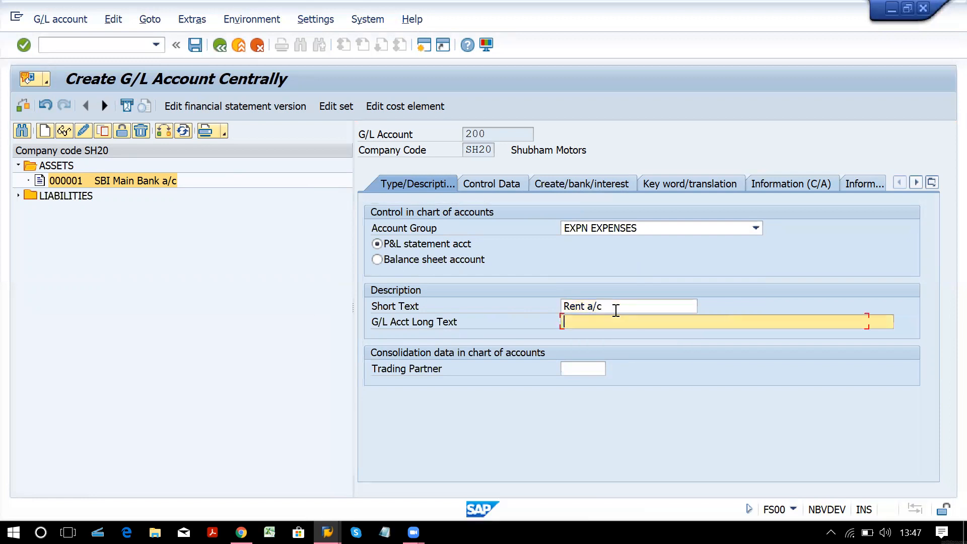
{"action": "type", "text": "Re"}
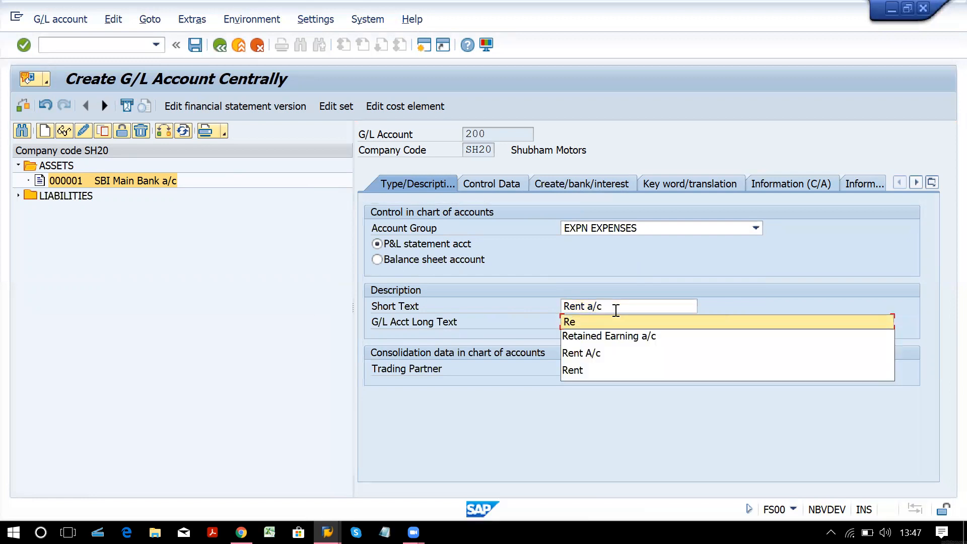
{"action": "key", "text": "Down"}
{"action": "key", "text": "Down"}
{"action": "key", "text": "Return"}
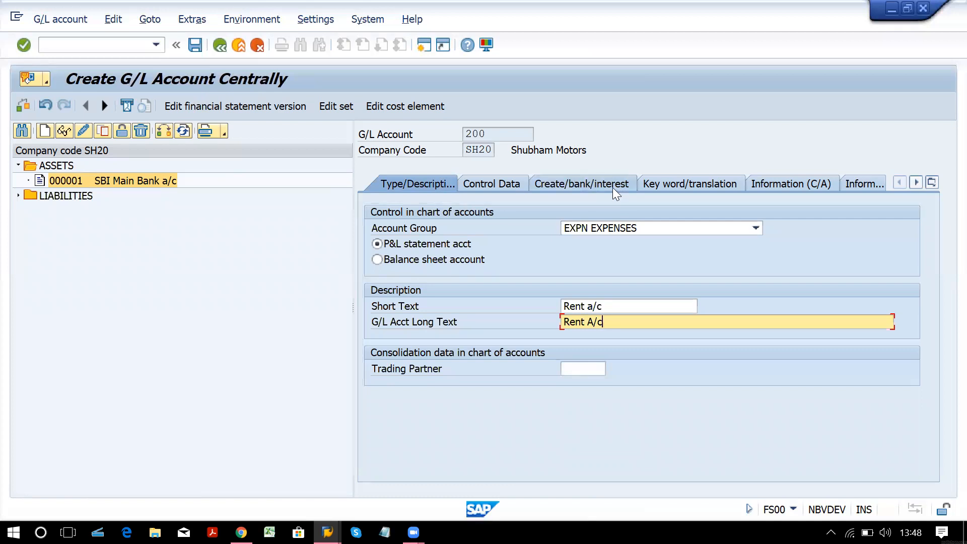
Turn on line item display with sort key 001 for account 200.
{"action": "left_click", "coordinate": [495, 184]}
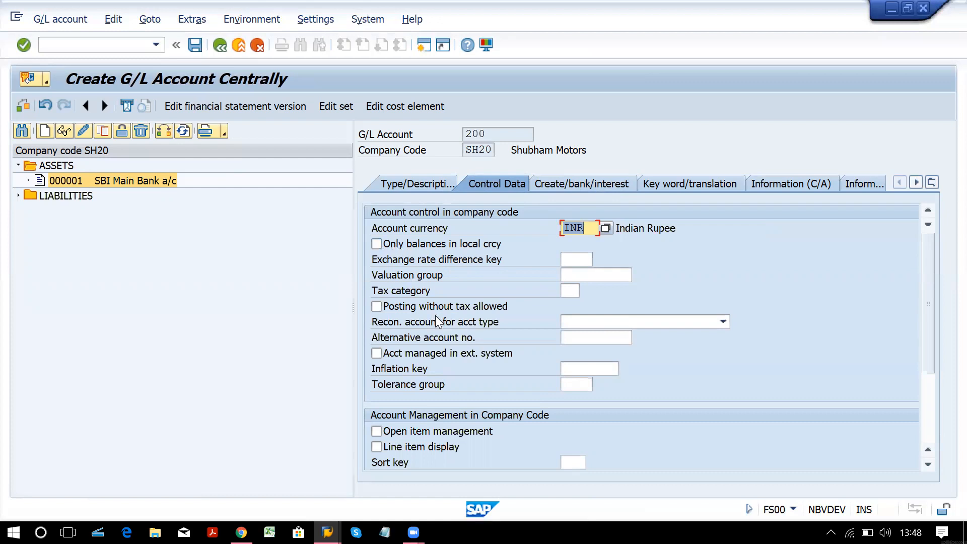
{"action": "left_click", "coordinate": [378, 446]}
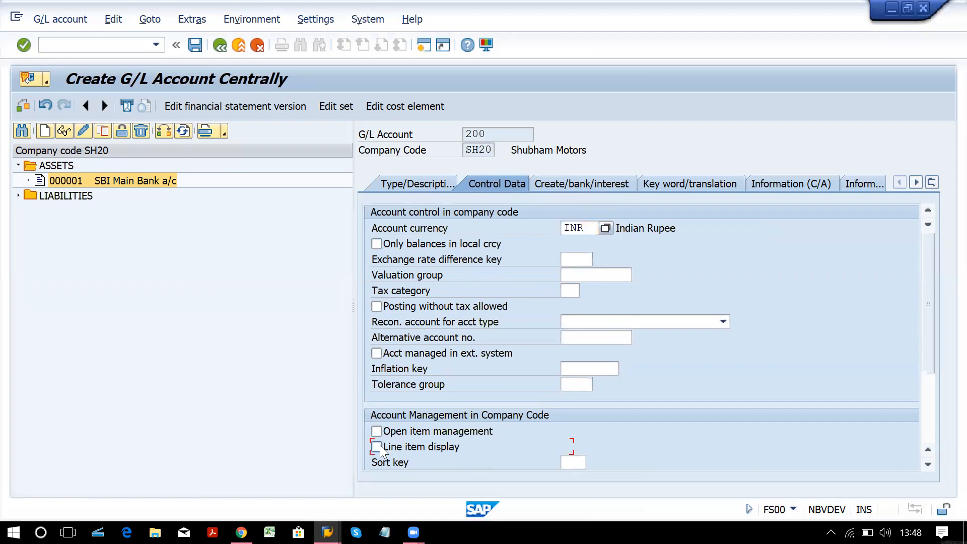
{"action": "left_click", "coordinate": [576, 462]}
{"action": "type", "text": "001"}
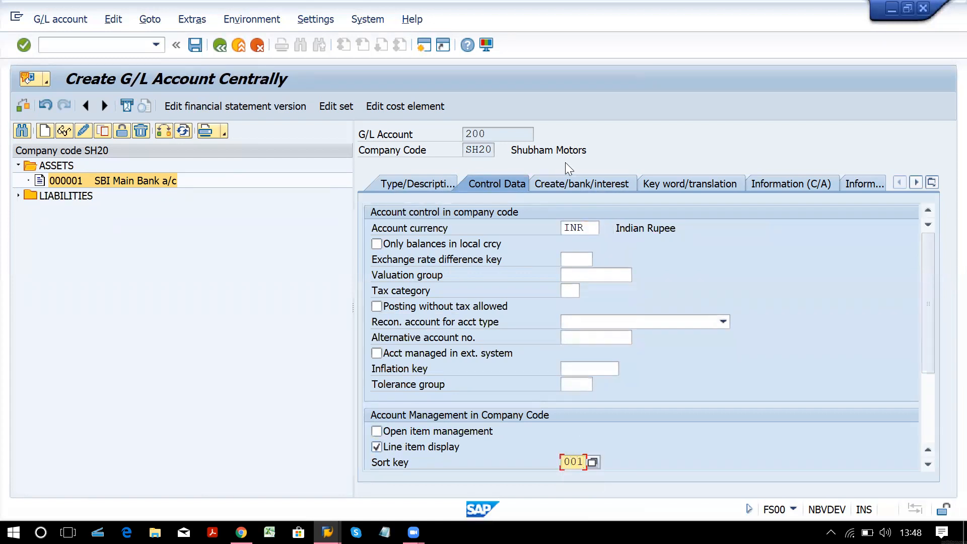
Set field status group G001 and save Rent account 200.
{"action": "left_click", "coordinate": [570, 186]}
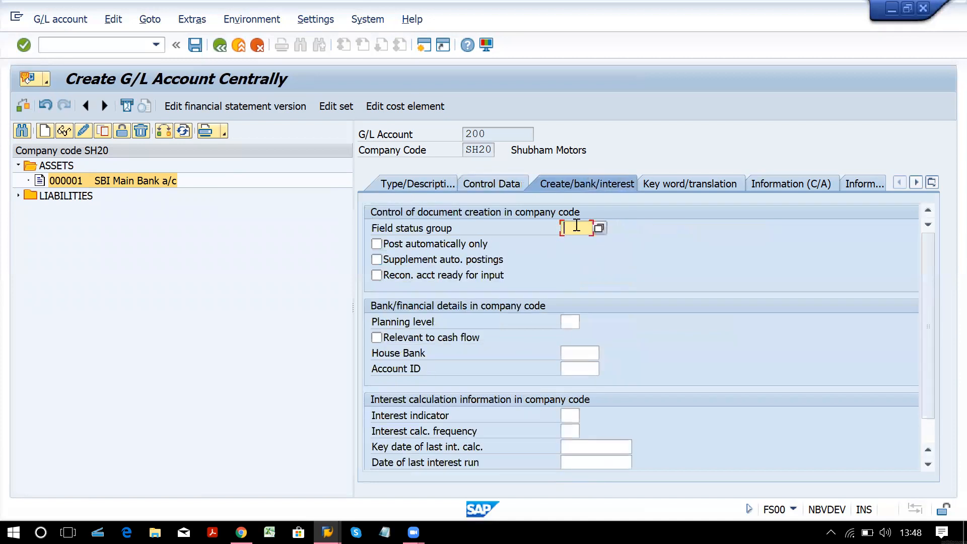
{"action": "type", "text": "g001"}
{"action": "key", "text": "ctrl+s"}
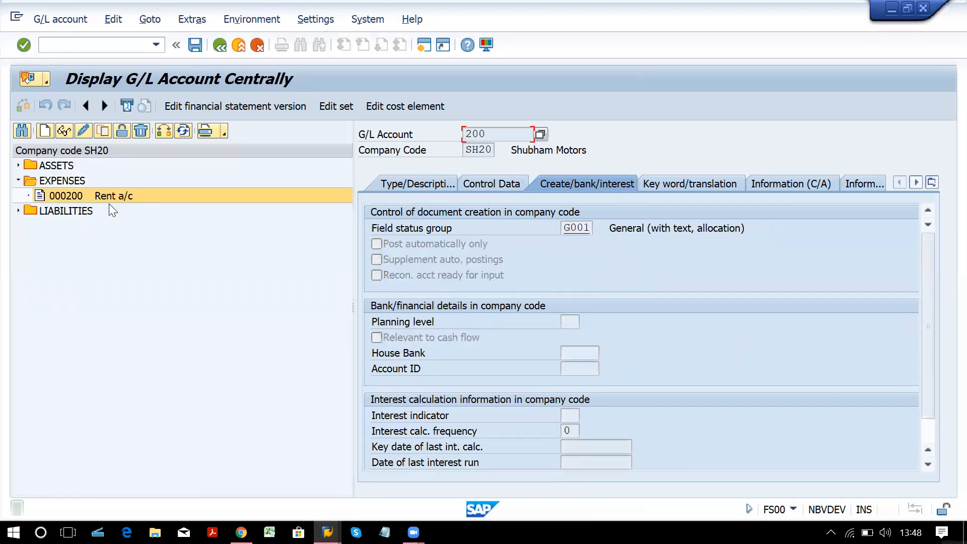
{"action": "left_click", "coordinate": [115, 199]}
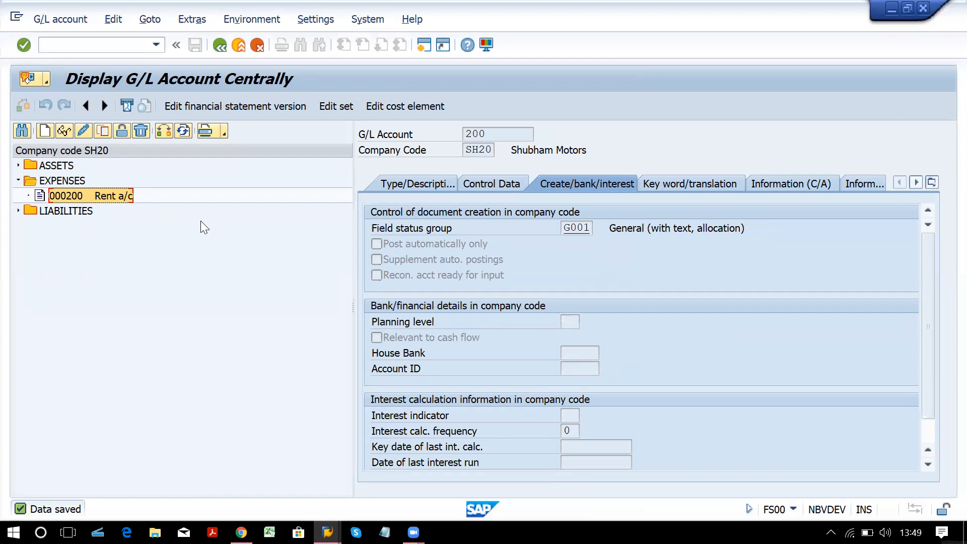
{"action": "double_click", "coordinate": [73, 195]}
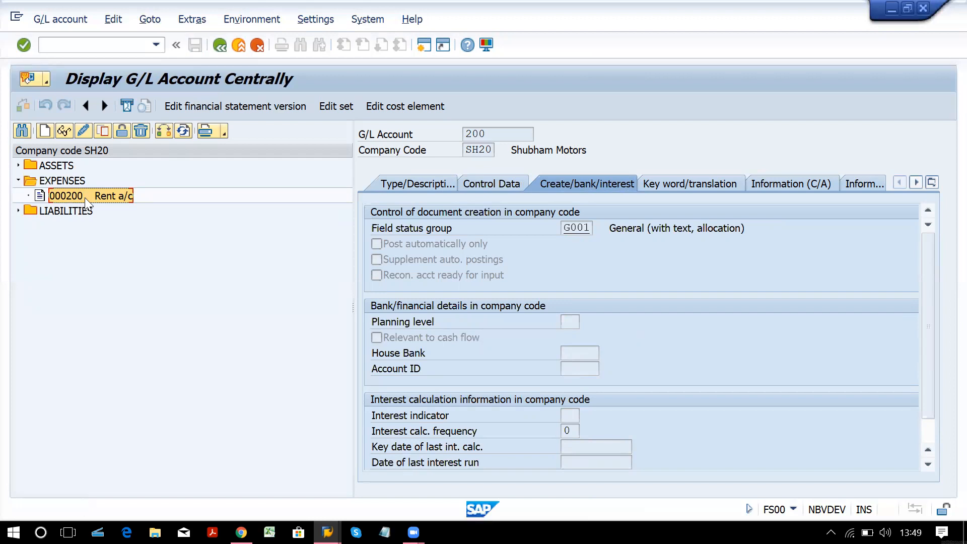
Copy Rent account 200 into new account 201.
{"action": "left_click", "coordinate": [102, 132]}
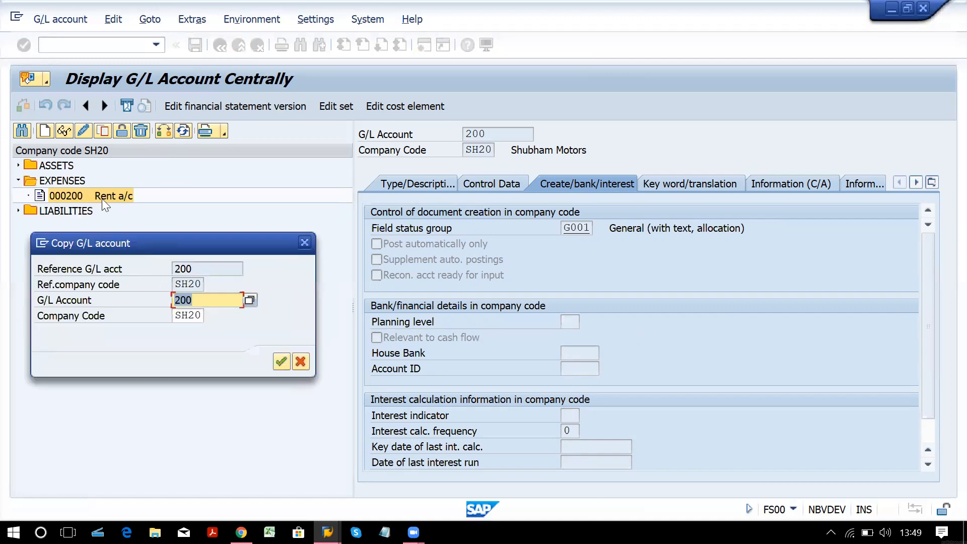
{"action": "left_click", "coordinate": [198, 299]}
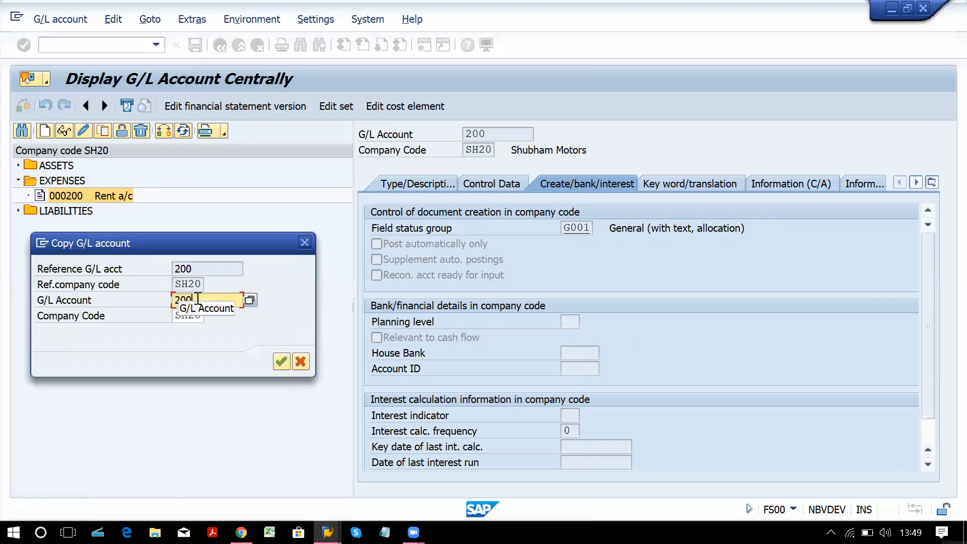
{"action": "key", "text": "BackSpace"}
{"action": "type", "text": "1"}
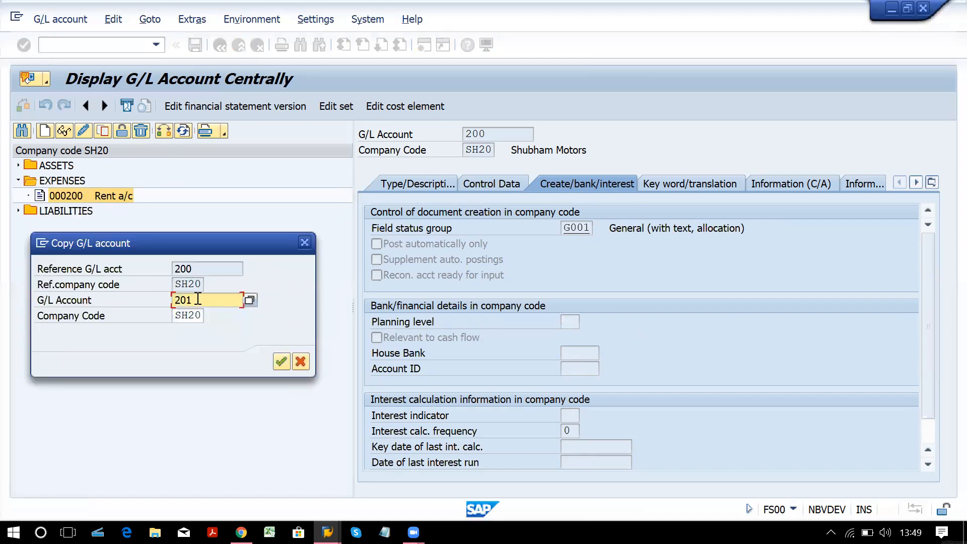
{"action": "key", "text": "Return"}
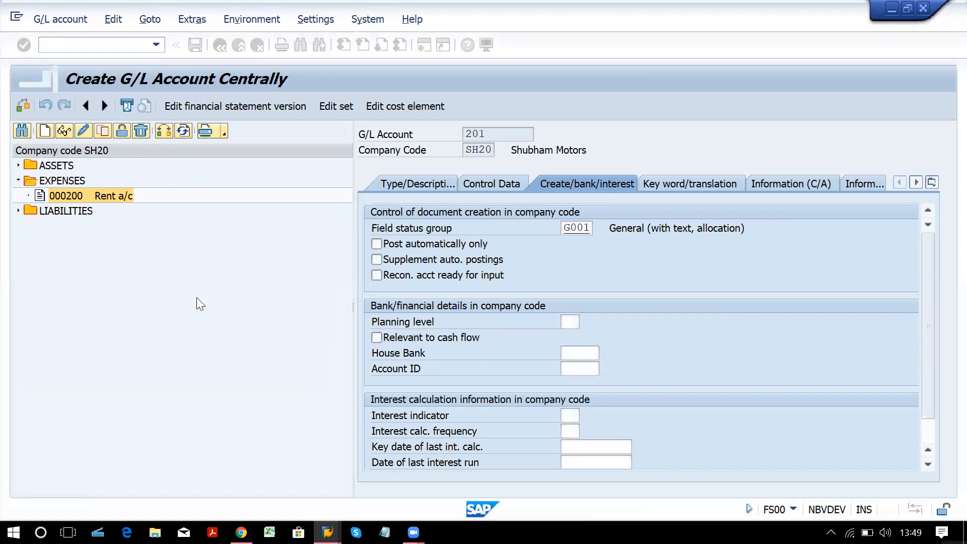
Change both texts from Rent to Salary and save account 201 Salary a/c.
{"action": "left_click", "coordinate": [500, 181]}
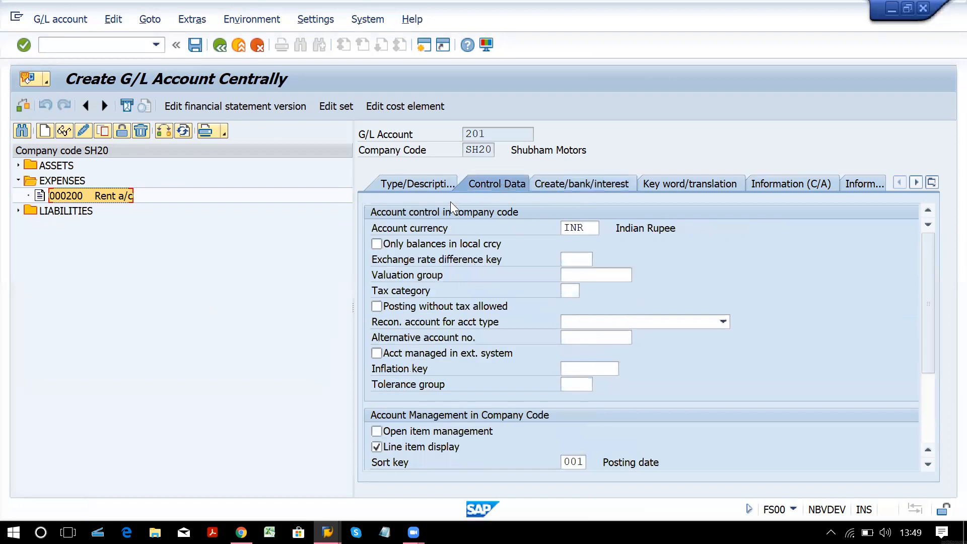
{"action": "left_click", "coordinate": [422, 188]}
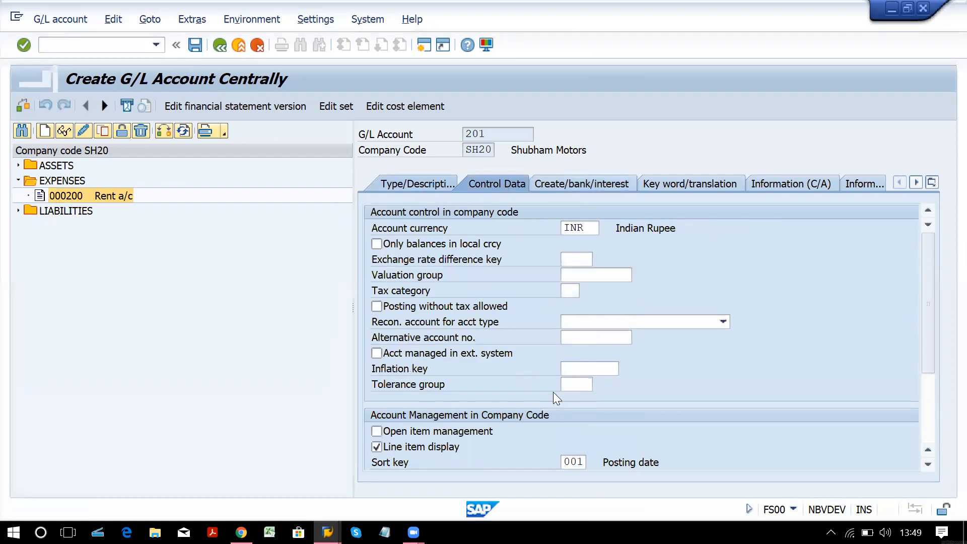
{"action": "left_click", "coordinate": [582, 306]}
{"action": "key", "text": "BackSpace"}
{"action": "key", "text": "BackSpace"}
{"action": "key", "text": "BackSpace"}
{"action": "key", "text": "BackSpace"}
{"action": "type", "text": "Salary a/c"}
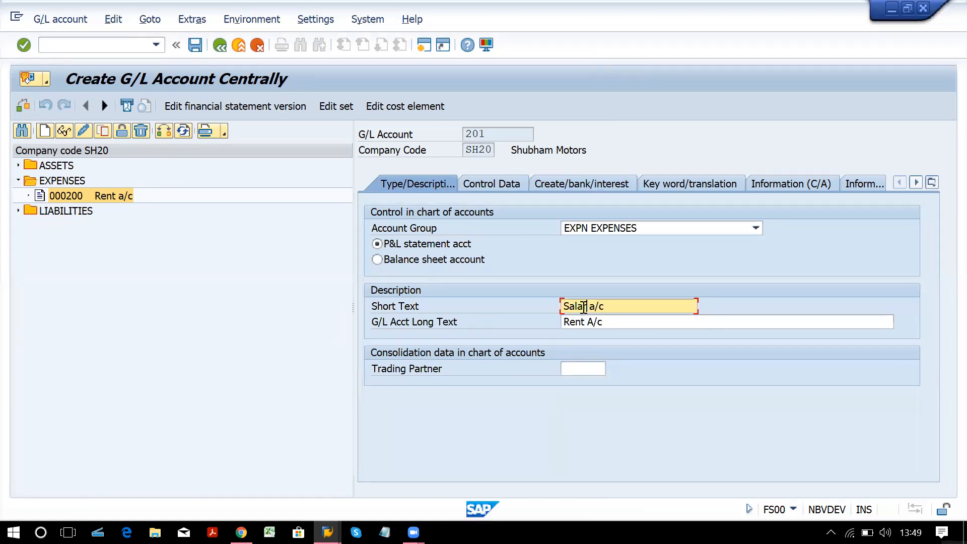
{"action": "key", "text": "Down"}
{"action": "key", "text": "Left"}
{"action": "key", "text": "Left"}
{"action": "key", "text": "BackSpace"}
{"action": "key", "text": "BackSpace"}
{"action": "key", "text": "BackSpace"}
{"action": "key", "text": "BackSpace"}
{"action": "type", "text": "Sal"}
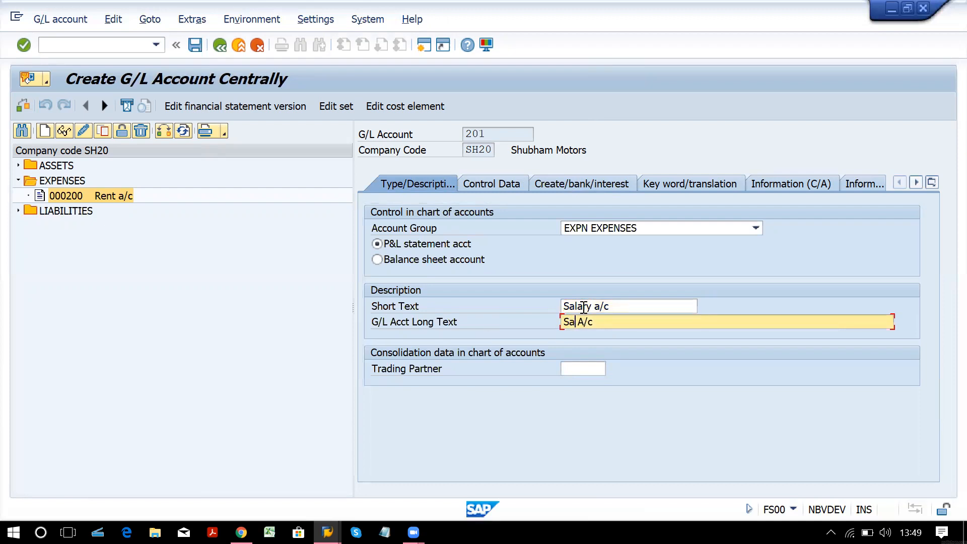
{"action": "type", "text": "ary"}
{"action": "left_click", "coordinate": [73, 380]}
{"action": "key", "text": "ctrl+s"}
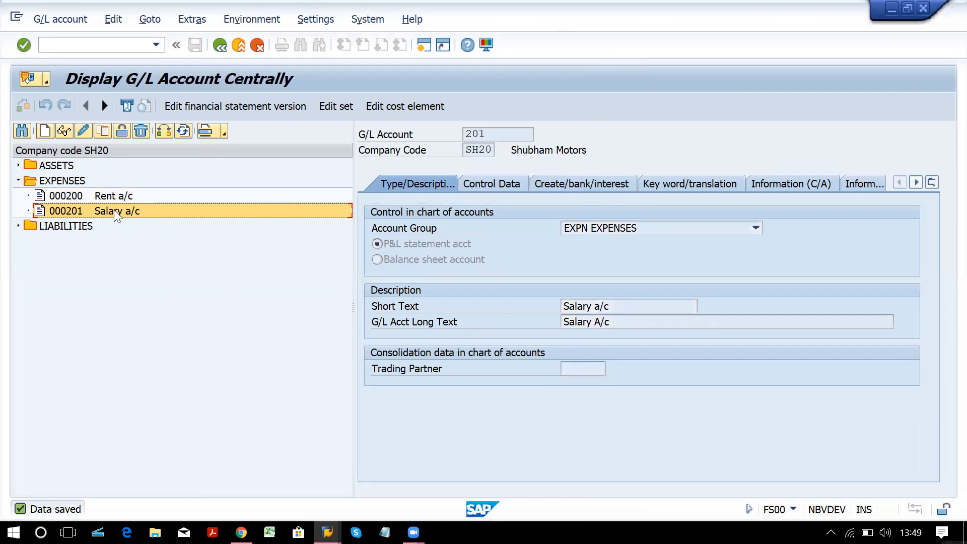
Start creating new G/L account 300.
{"action": "left_click", "coordinate": [44, 131]}
{"action": "type", "text": "300"}
{"action": "key", "text": "Return"}
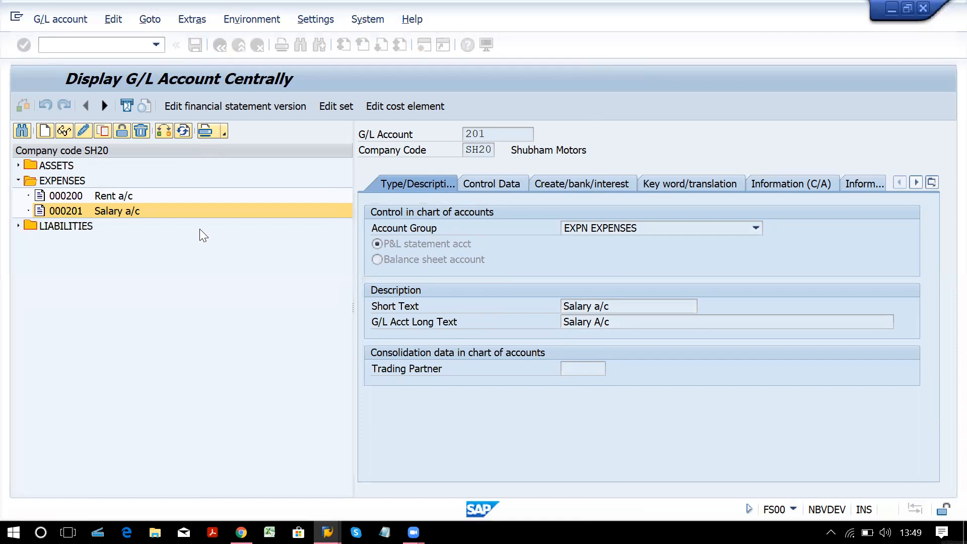
Assign account 300 to INCM INCOMES with texts 'Comm Rcvd a/c' and 'Commission Received a/c'.
{"action": "left_click", "coordinate": [642, 227]}
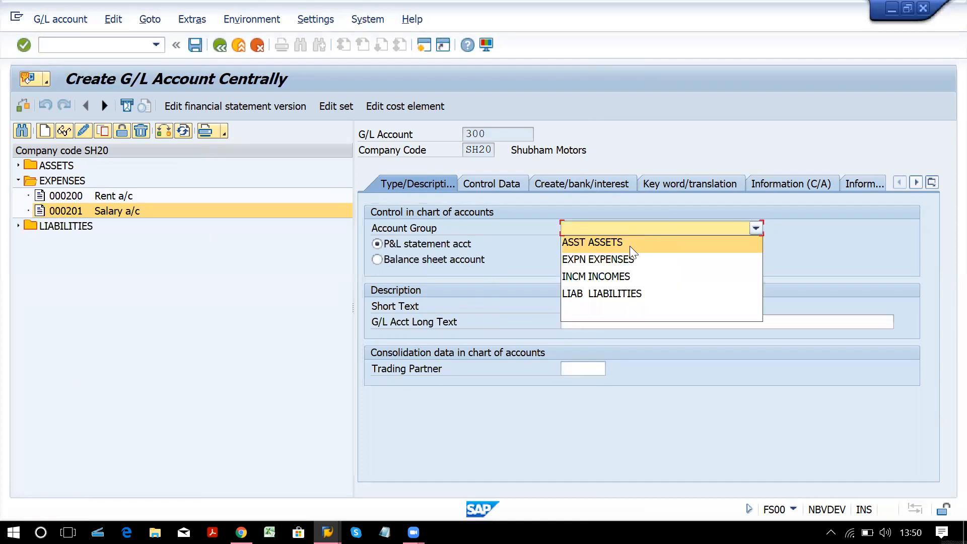
{"action": "left_click", "coordinate": [631, 276]}
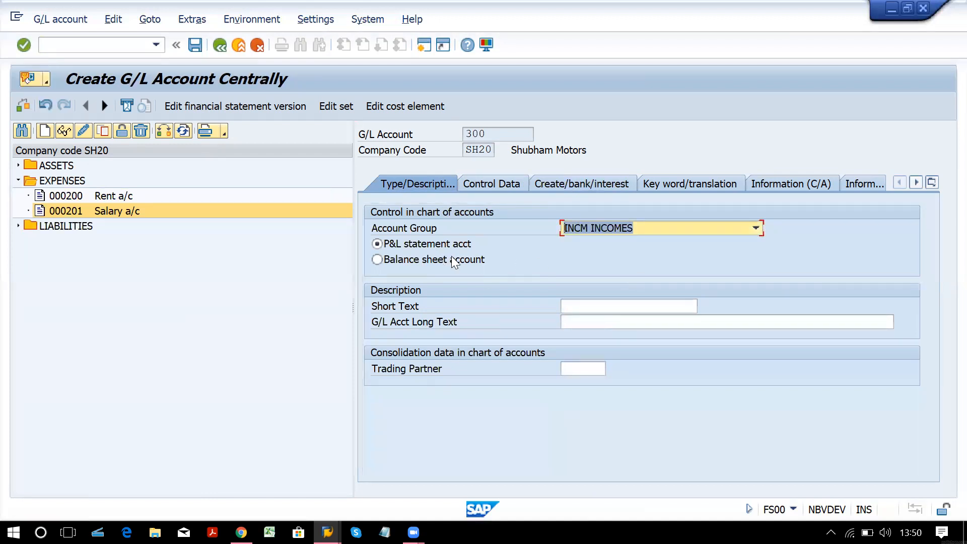
{"action": "left_click", "coordinate": [607, 310]}
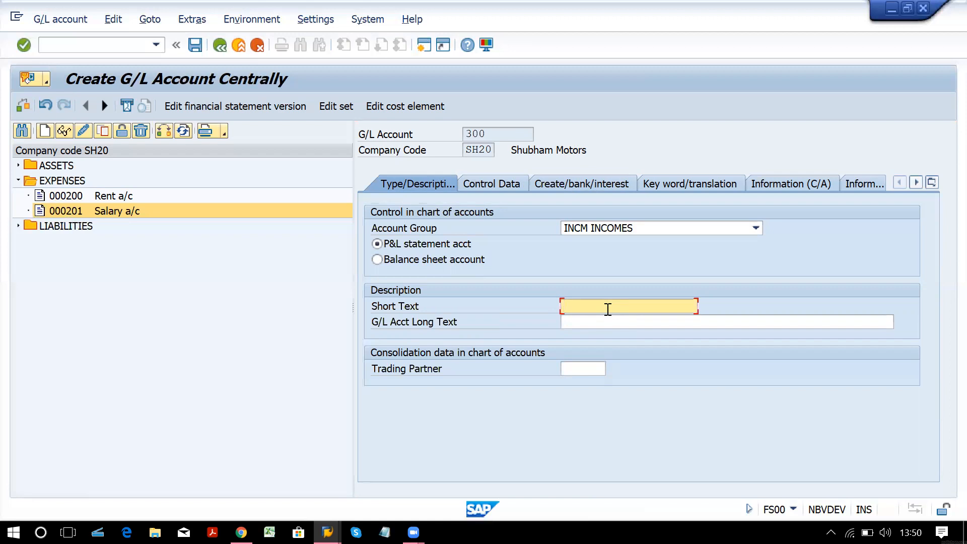
{"action": "type", "text": "Co"}
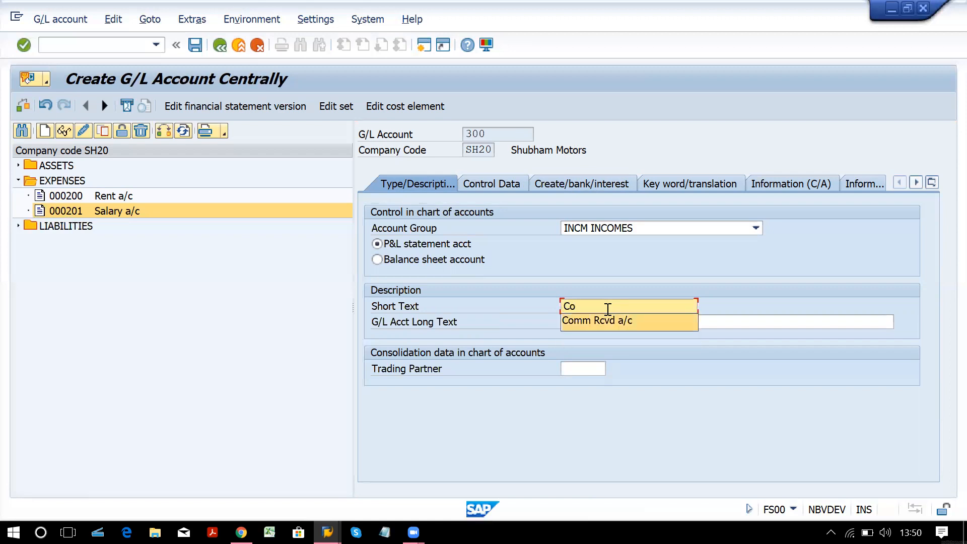
{"action": "key", "text": "Down"}
{"action": "key", "text": "Tab"}
{"action": "type", "text": "Commiss"}
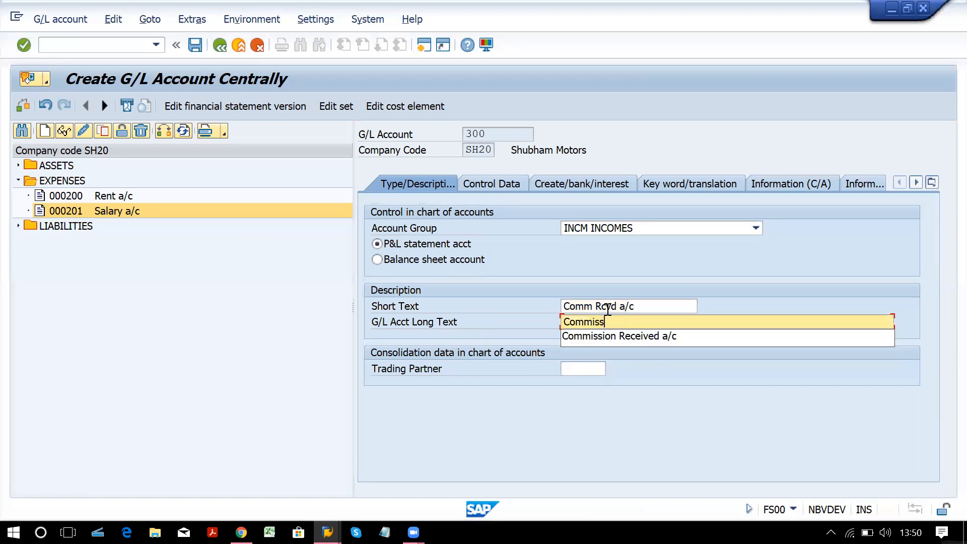
{"action": "key", "text": "Down"}
{"action": "key", "text": "Return"}
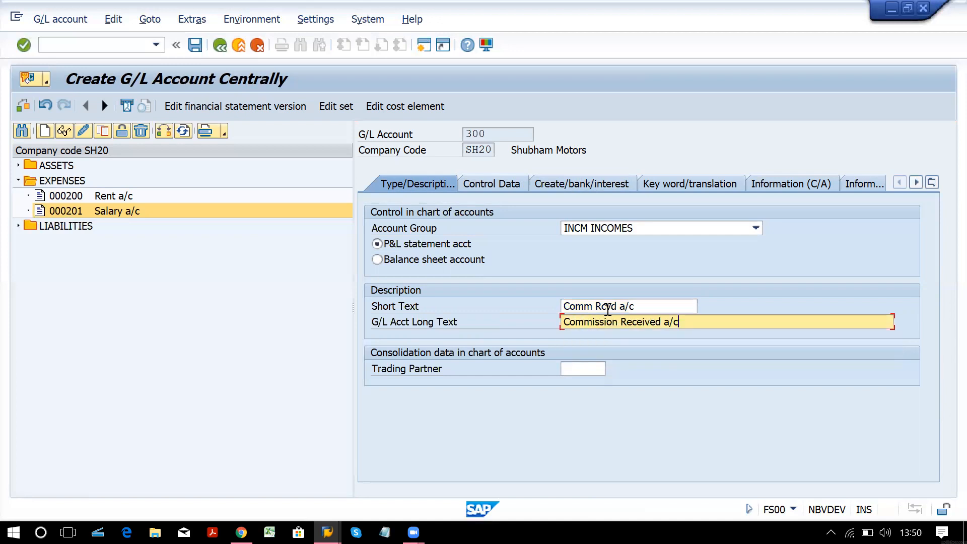
Enable line item display with sort key 001, set field status group G001, and save.
{"action": "left_click", "coordinate": [507, 186]}
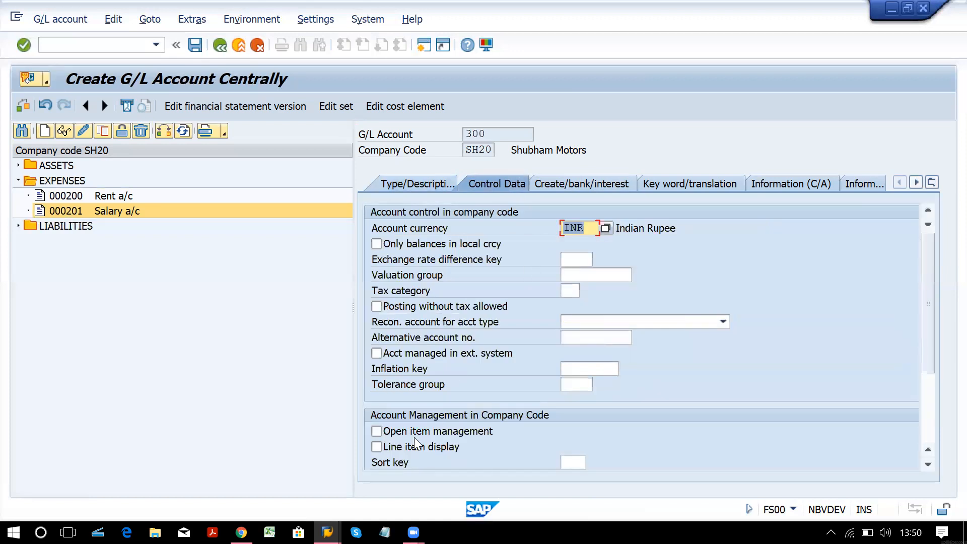
{"action": "left_click", "coordinate": [412, 449]}
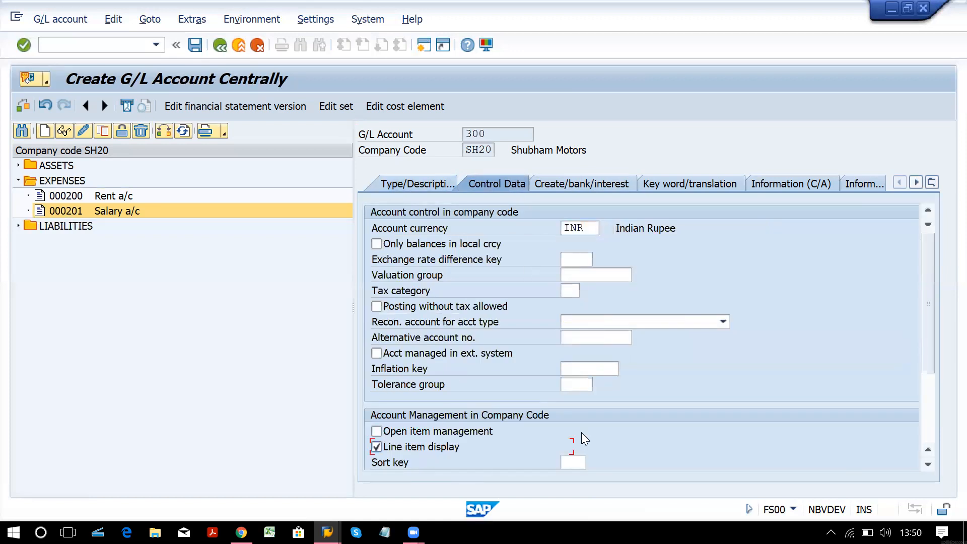
{"action": "left_click", "coordinate": [569, 462]}
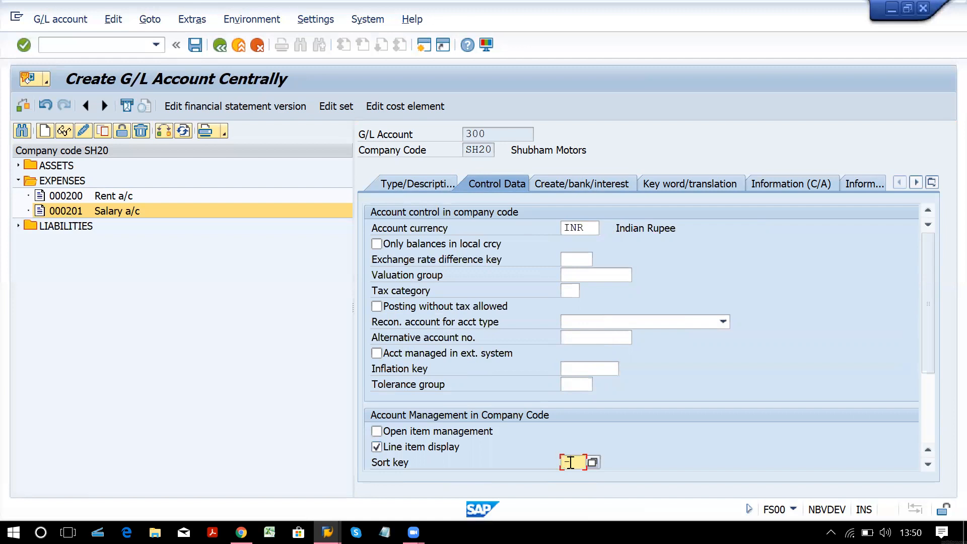
{"action": "type", "text": "001"}
{"action": "left_click", "coordinate": [566, 189]}
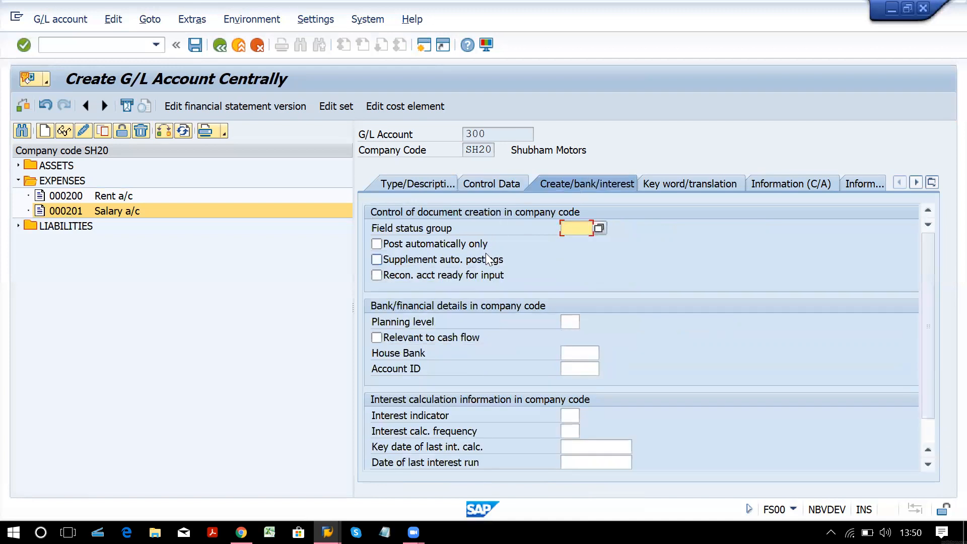
{"action": "type", "text": "g001"}
{"action": "key", "text": "ctrl+s"}
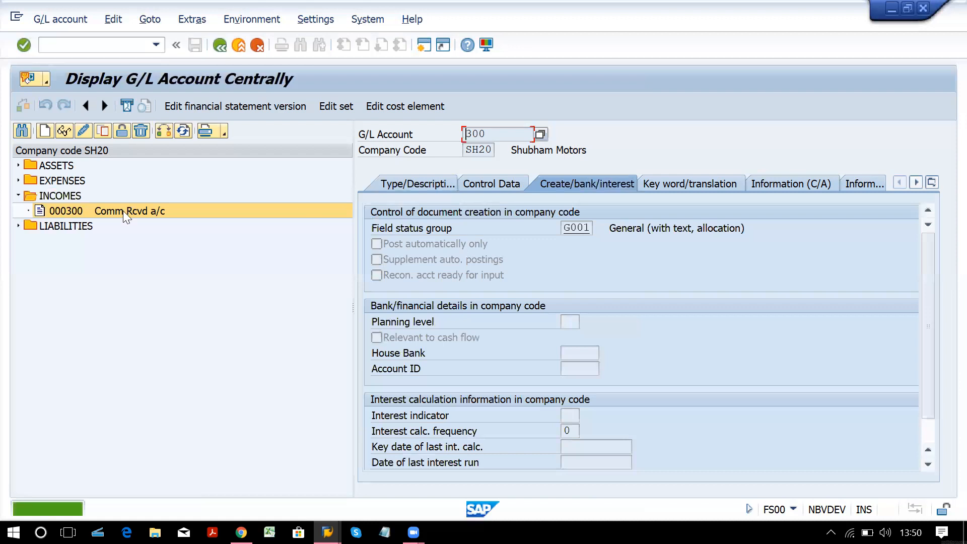
Collapse the INCOMES folder in the SH20 chart of accounts tree.
{"action": "left_click", "coordinate": [19, 196]}
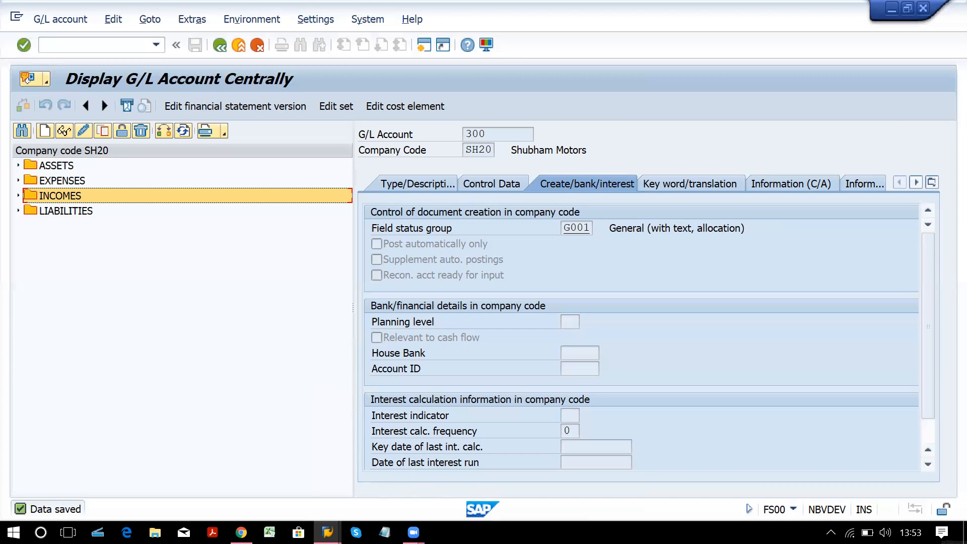
Enter /of-02 in the command field to start F-02 in a new session.
{"action": "left_click", "coordinate": [104, 46]}
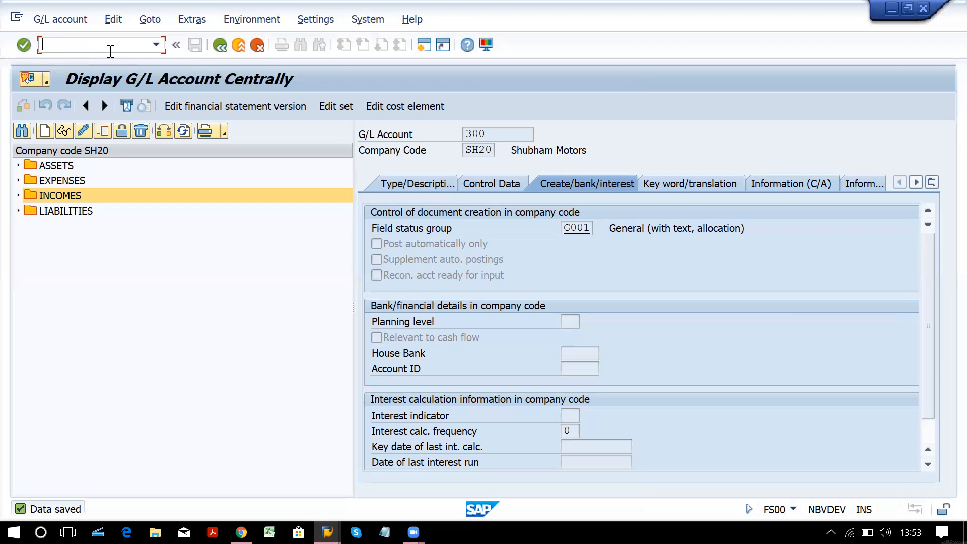
{"action": "type", "text": "/o"}
{"action": "type", "text": "f-02"}
Launch F-02, enter document date 08.04.2021, and bring up the Document Type list.
{"action": "key", "text": "Return"}
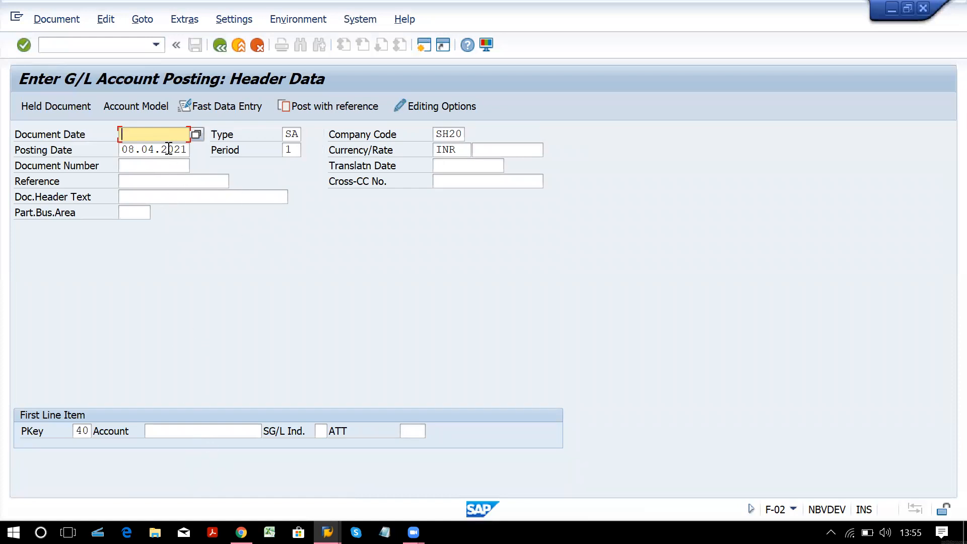
{"action": "type", "text": "0"}
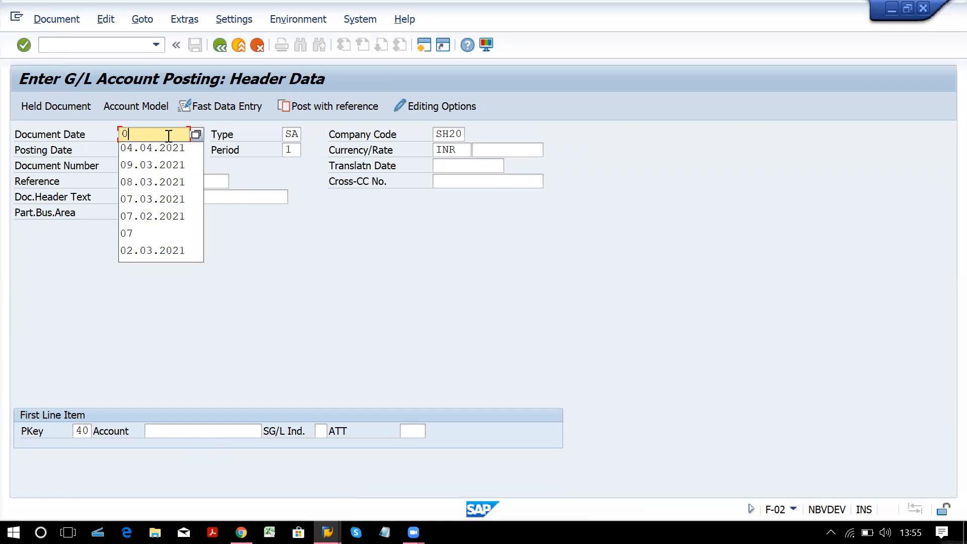
{"action": "type", "text": "8.0"}
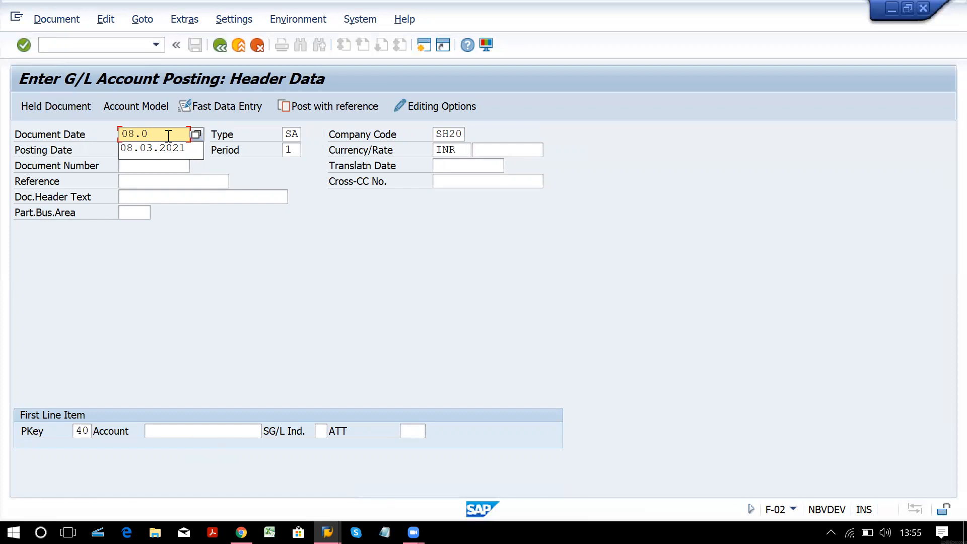
{"action": "type", "text": "4.2021"}
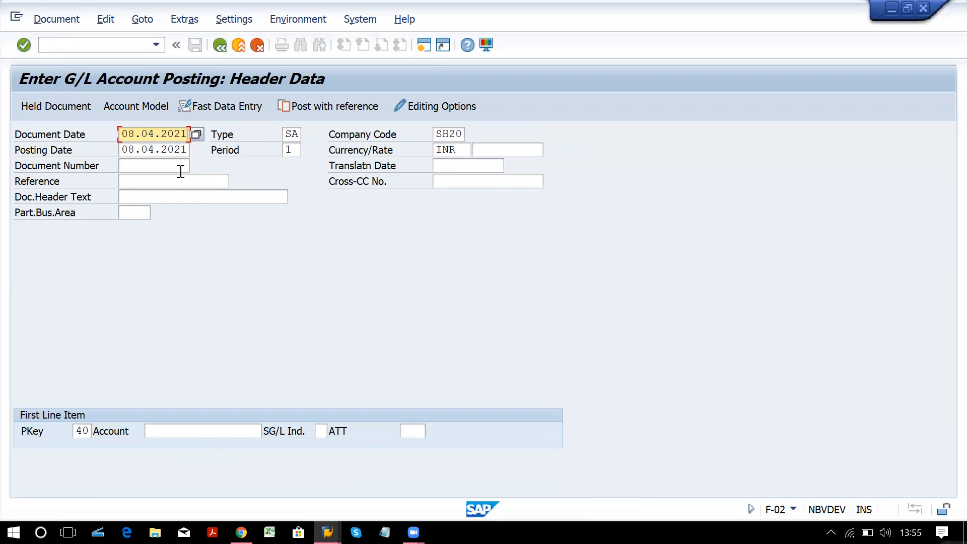
{"action": "left_click", "coordinate": [199, 197]}
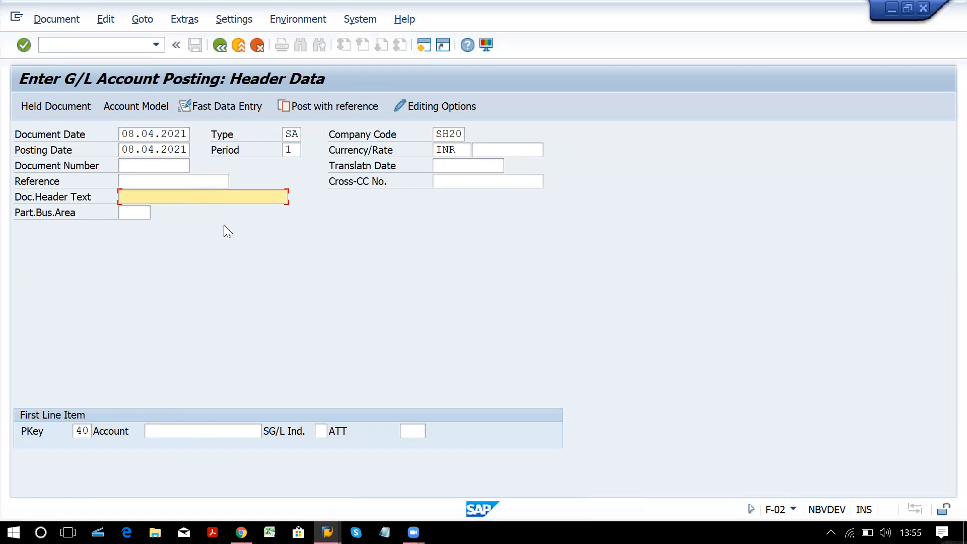
{"action": "left_click", "coordinate": [299, 135]}
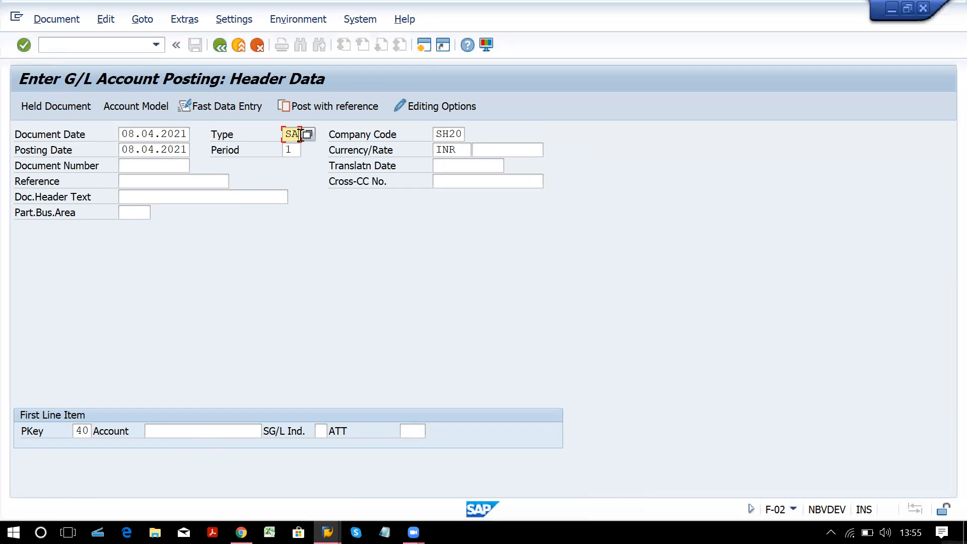
{"action": "left_click", "coordinate": [309, 136]}
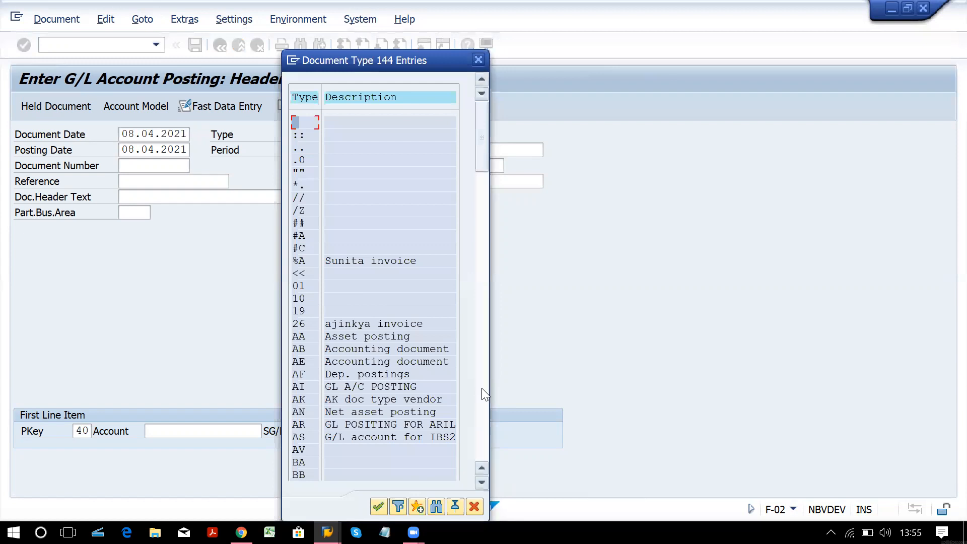
Scroll the Document Type list and confirm SA, the G/L account document type.
{"action": "left_click", "coordinate": [483, 392]}
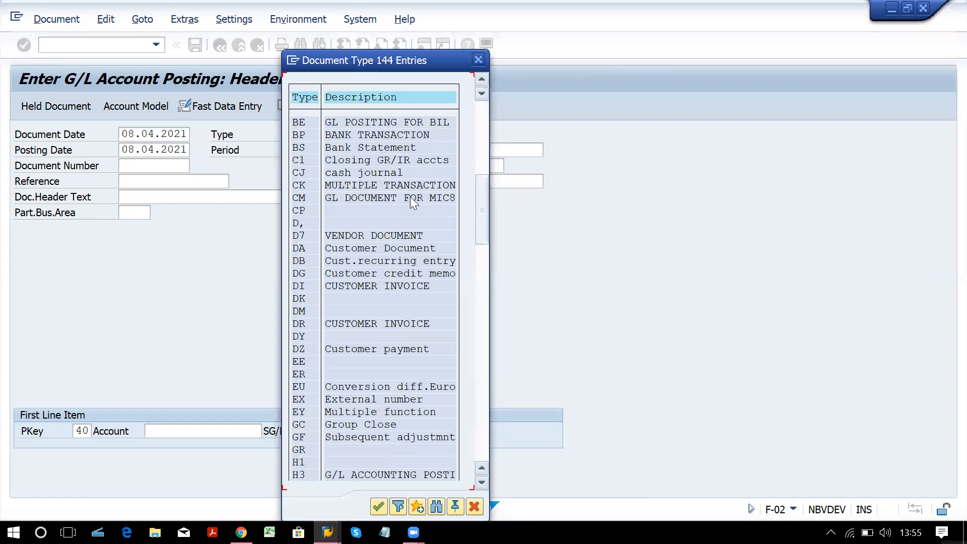
{"action": "left_click", "coordinate": [484, 411]}
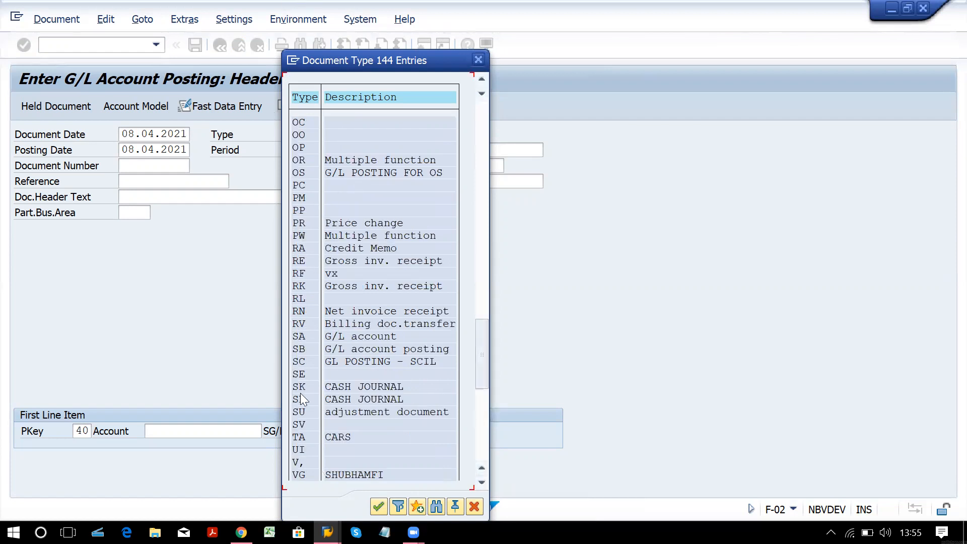
{"action": "left_click", "coordinate": [309, 342]}
{"action": "left_click", "coordinate": [477, 60]}
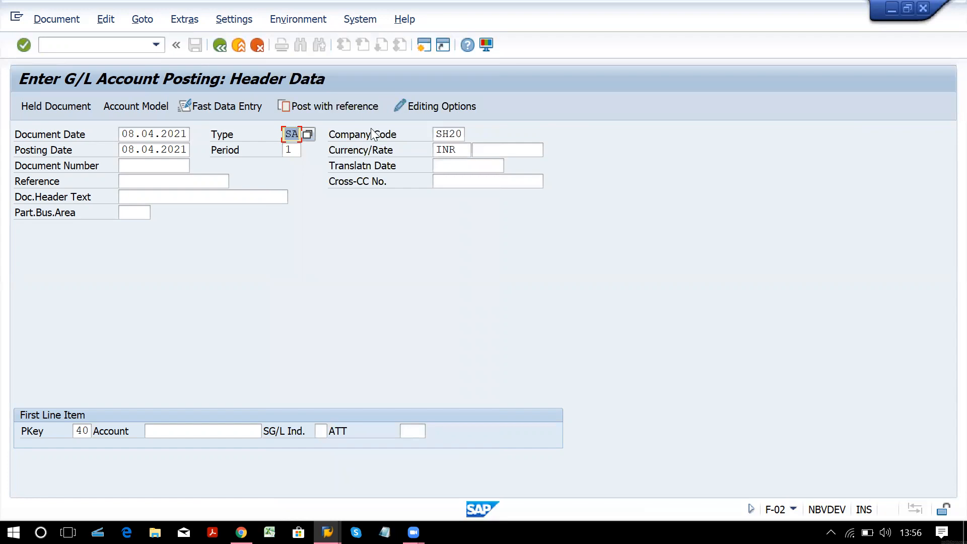
Fill in company code SH20 and currency INR in the posting header.
{"action": "left_click", "coordinate": [445, 134]}
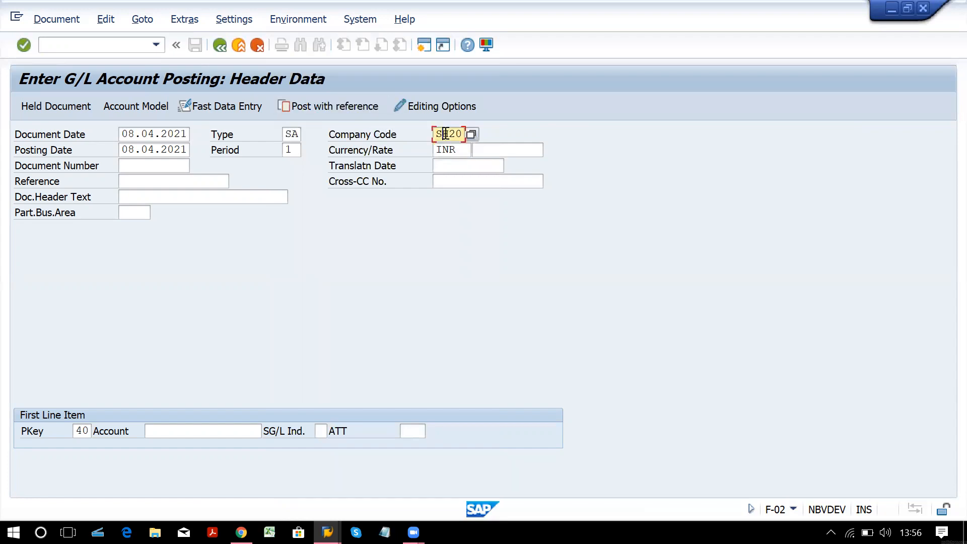
{"action": "left_click", "coordinate": [462, 152]}
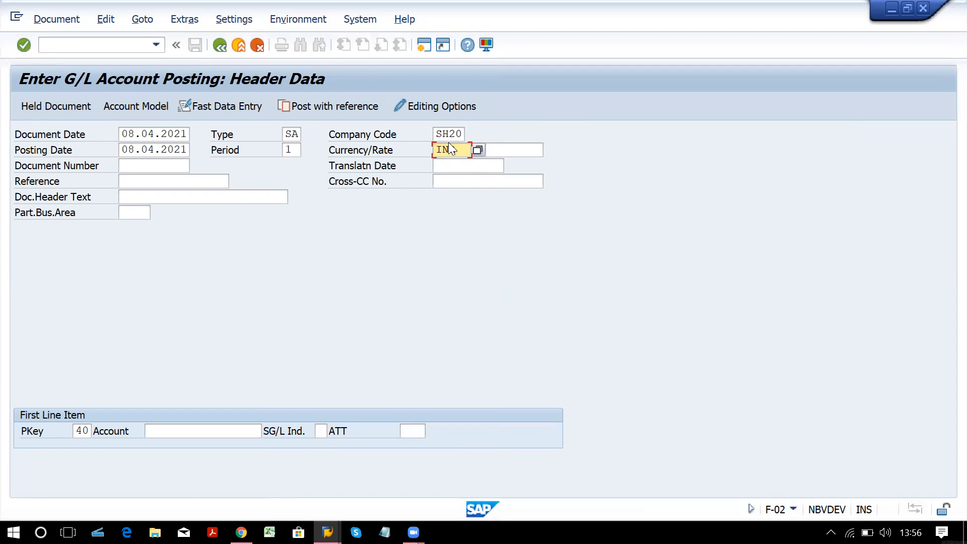
{"action": "left_click", "coordinate": [299, 150]}
Set the document header text to 'share cap introduced' using the input history.
{"action": "left_click", "coordinate": [167, 196]}
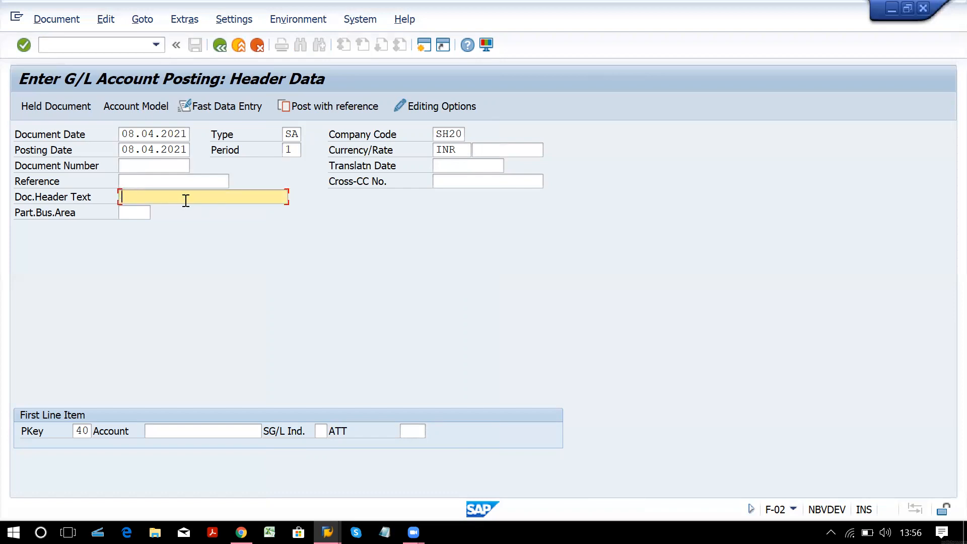
{"action": "type", "text": "Test"}
{"action": "key", "text": "BackSpace"}
{"action": "key", "text": "BackSpace"}
{"action": "key", "text": "BackSpace"}
{"action": "key", "text": "BackSpace"}
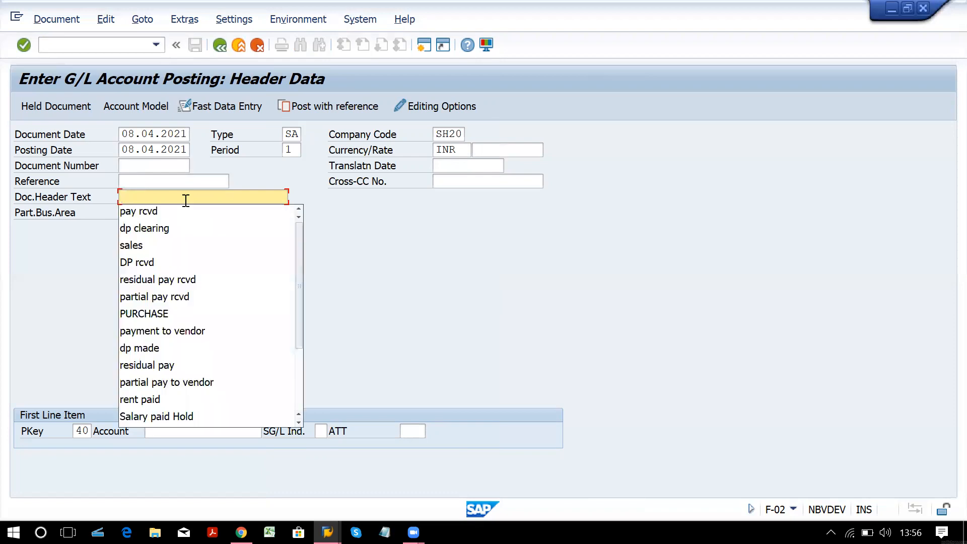
{"action": "type", "text": "sh"}
{"action": "key", "text": "Down"}
{"action": "key", "text": "Return"}
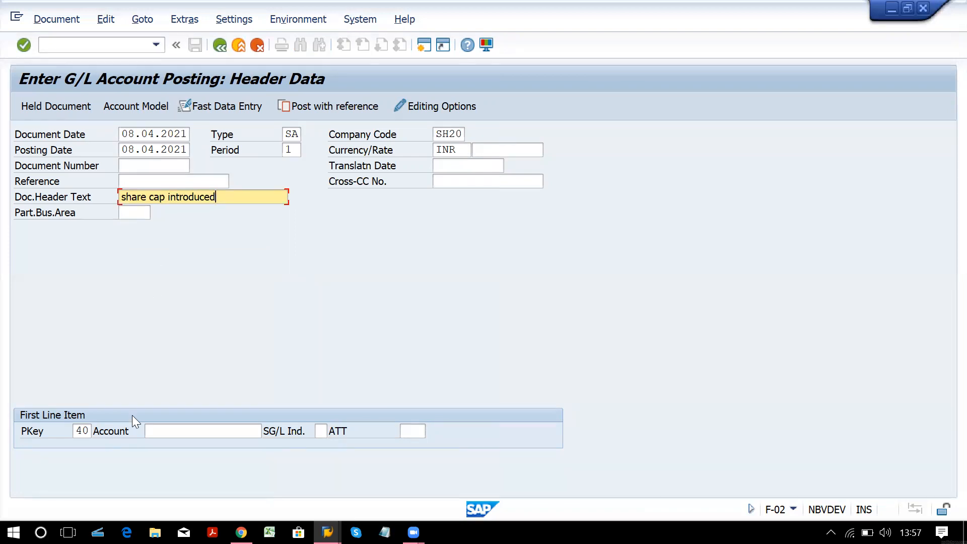
{"action": "left_click", "coordinate": [85, 432]}
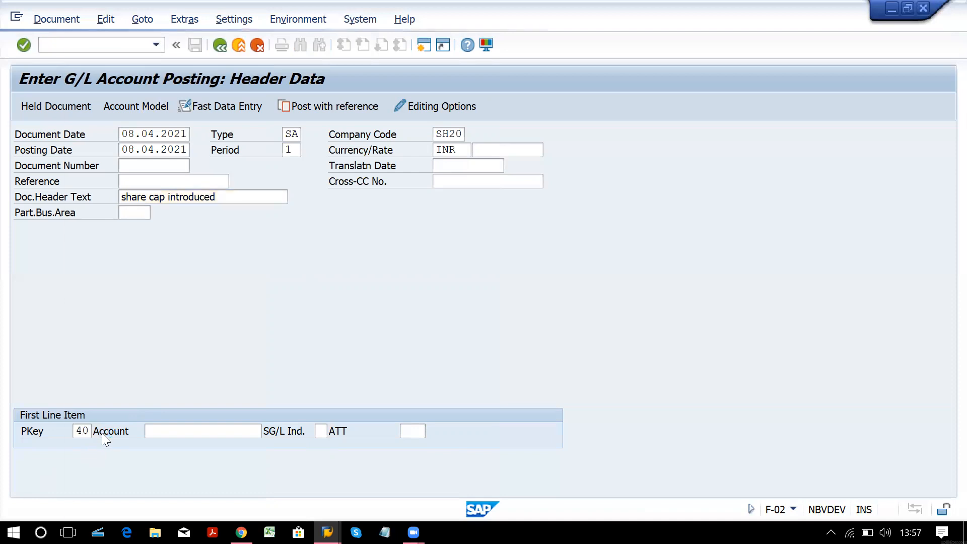
{"action": "left_click", "coordinate": [102, 434]}
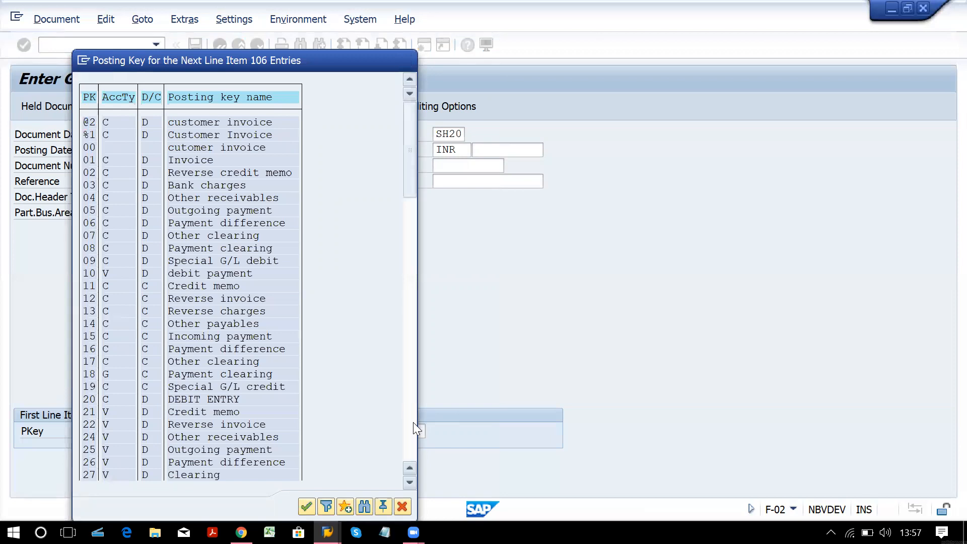
{"action": "left_click", "coordinate": [413, 422]}
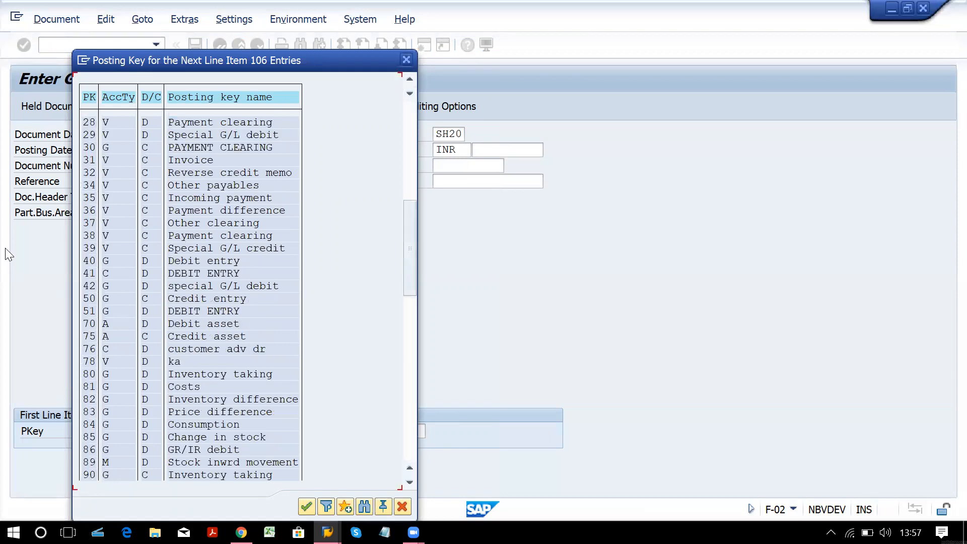
{"action": "left_click", "coordinate": [88, 261]}
{"action": "left_click", "coordinate": [149, 261]}
{"action": "left_click", "coordinate": [406, 60]}
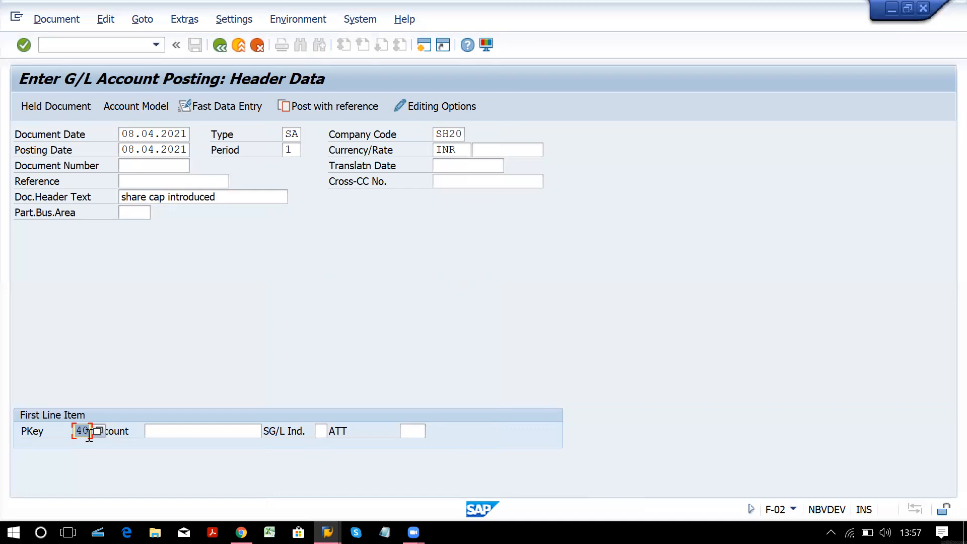
Open the G/L account search help from the first line item's Account field.
{"action": "left_click", "coordinate": [204, 431]}
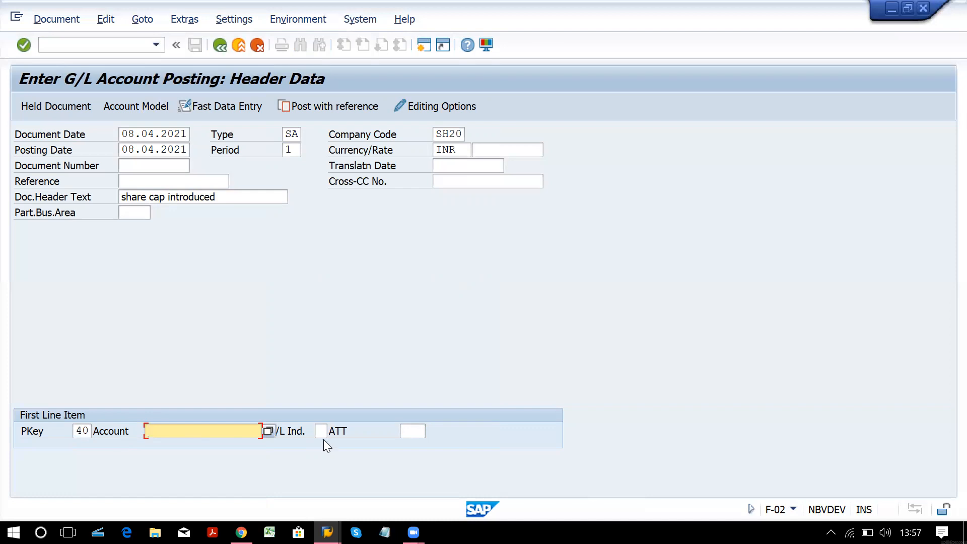
{"action": "left_click", "coordinate": [267, 431]}
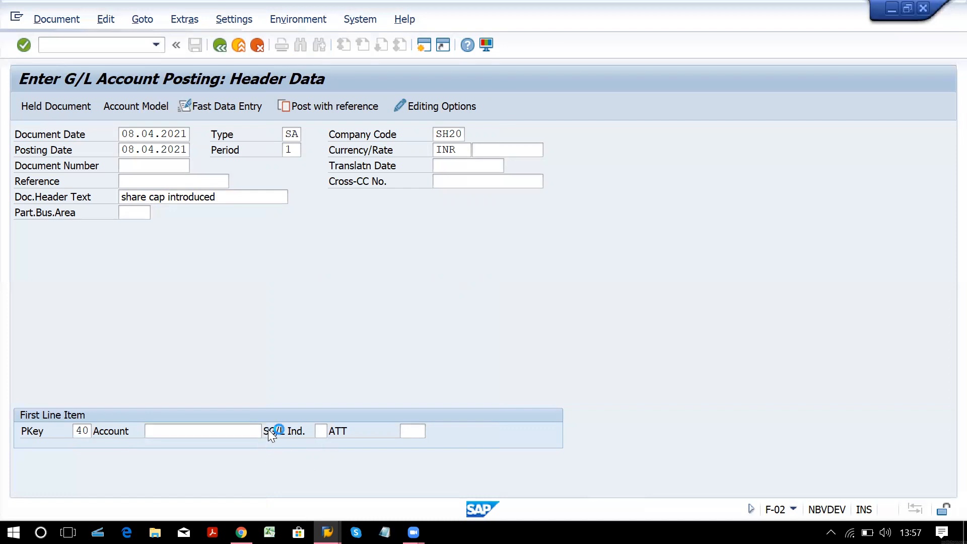
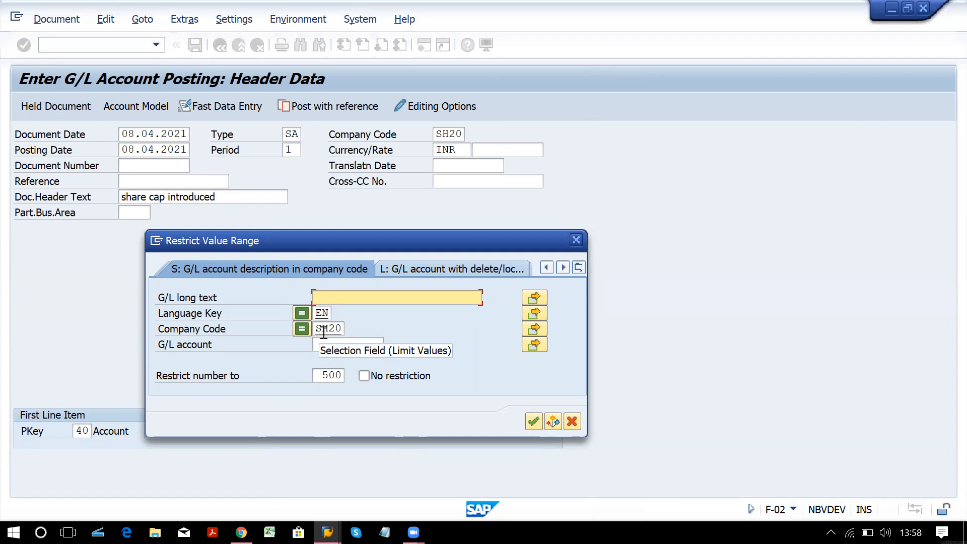
Put account 1, SBI Main Bank a/c, on the posting-key-40 debit line and open its item screen.
{"action": "key", "text": "Return"}
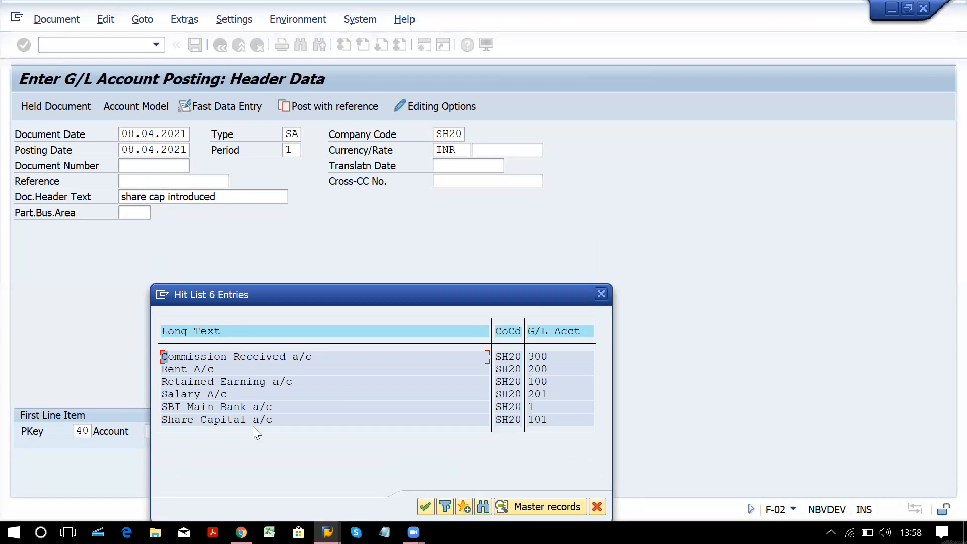
{"action": "left_click", "coordinate": [265, 407]}
{"action": "double_click", "coordinate": [265, 406]}
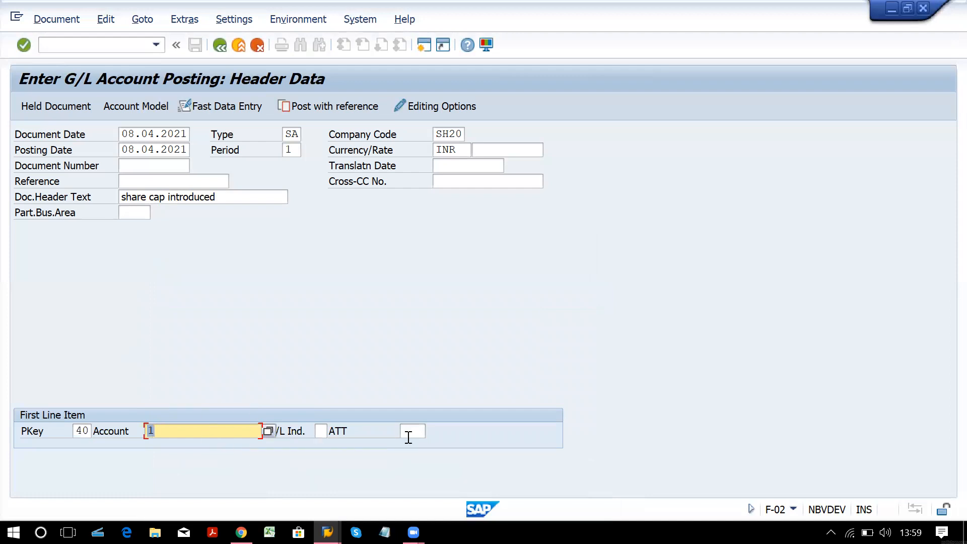
{"action": "left_click", "coordinate": [320, 431]}
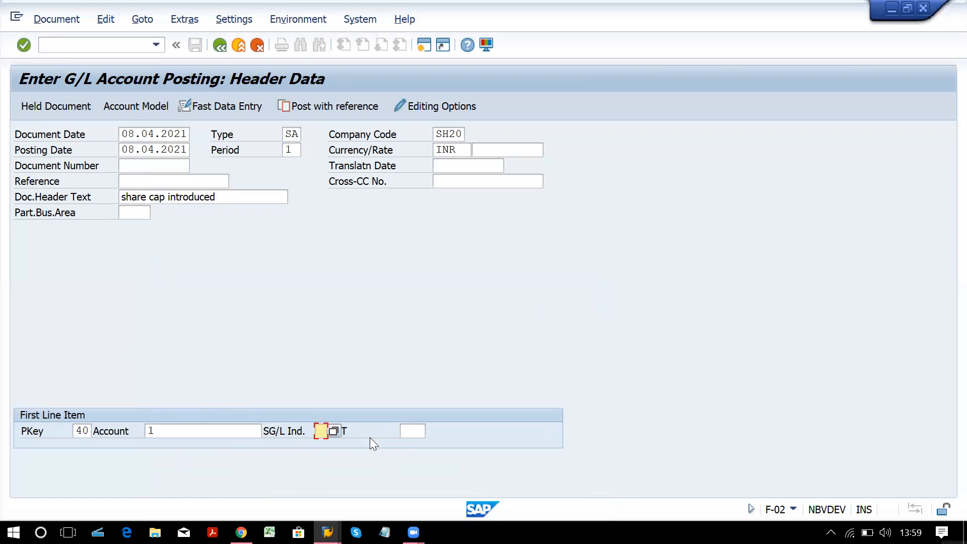
{"action": "left_click", "coordinate": [406, 430]}
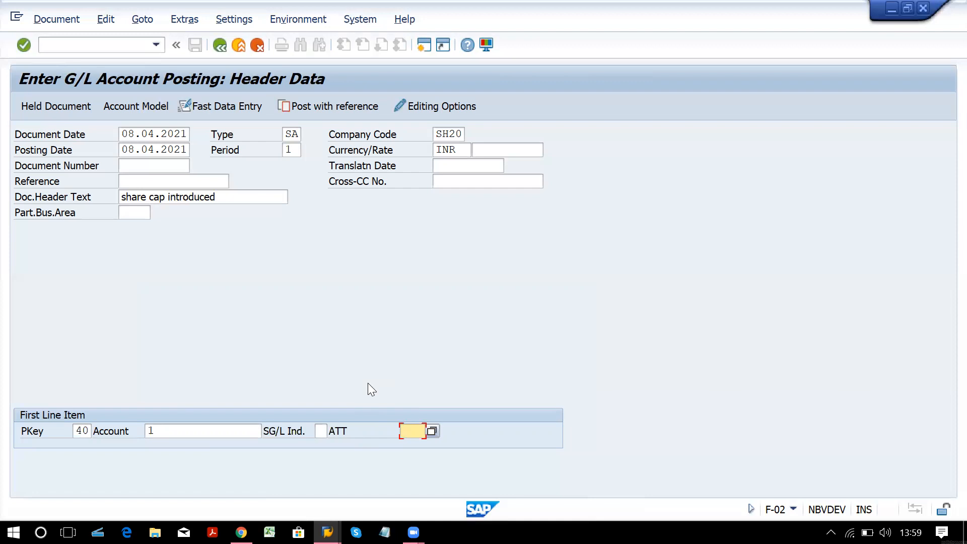
{"action": "key", "text": "Return"}
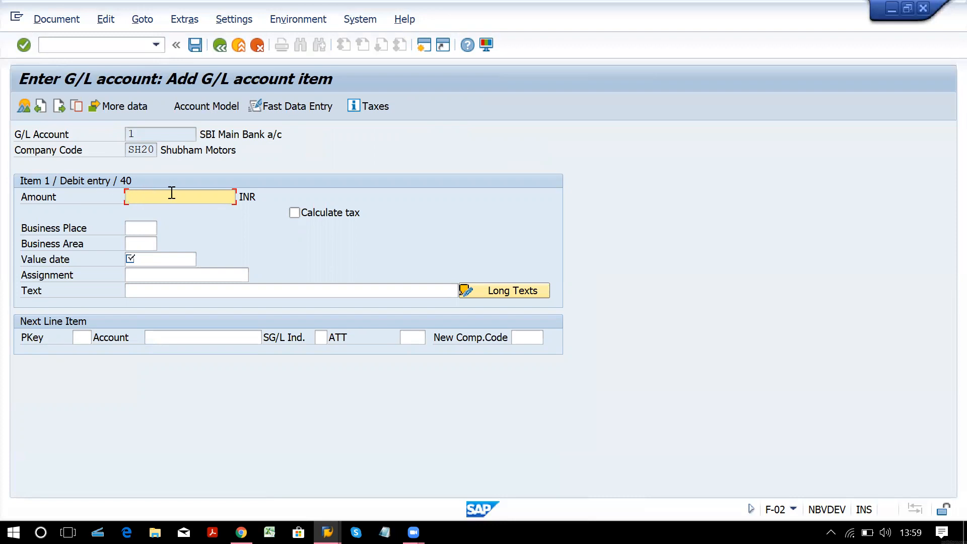
Enter amount 10000000 INR and value date 08.04.2021 on the SBI Main Bank debit item.
{"action": "type", "text": "10000000"}
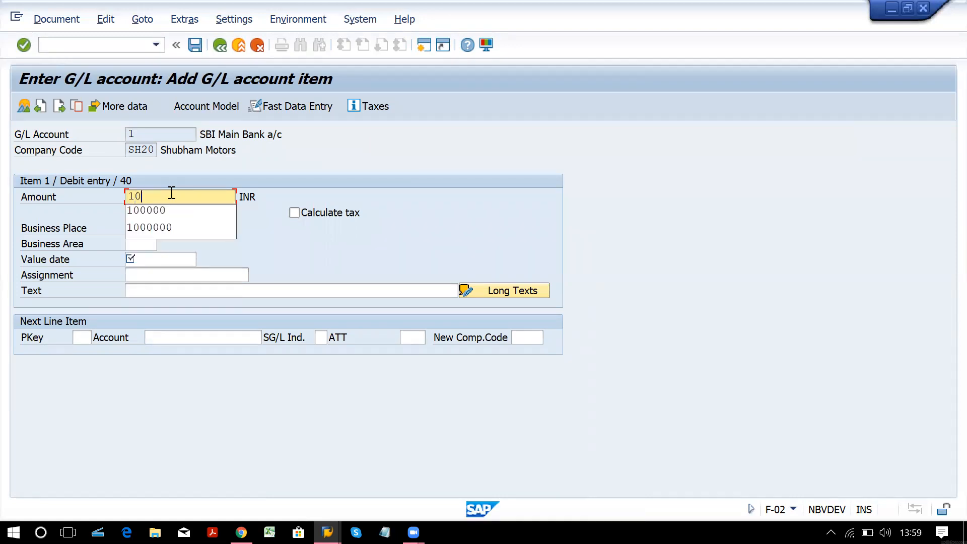
{"action": "key", "text": "Tab"}
{"action": "key", "text": "Tab"}
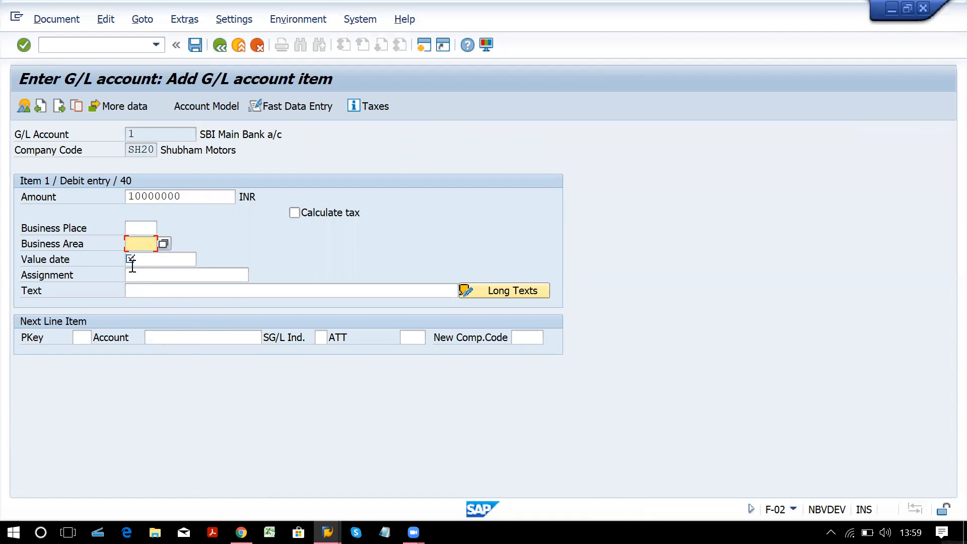
{"action": "key", "text": "Tab"}
{"action": "key", "text": "Tab"}
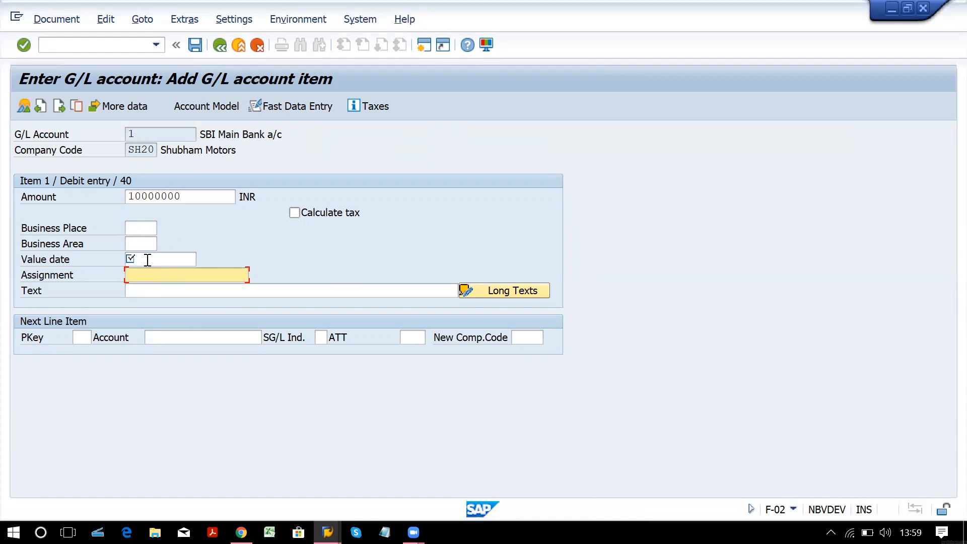
{"action": "left_click", "coordinate": [148, 259]}
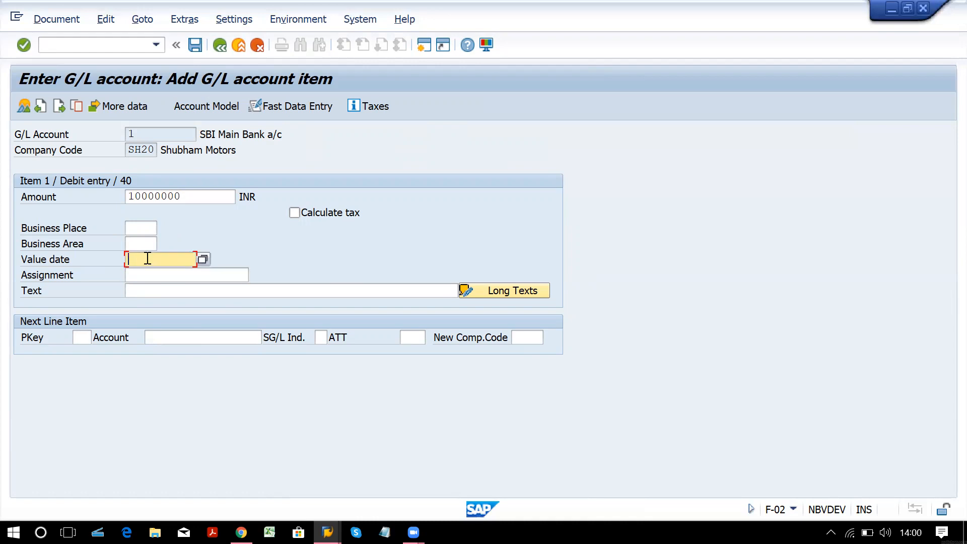
{"action": "type", "text": "08.04.2021"}
{"action": "key", "text": "F4"}
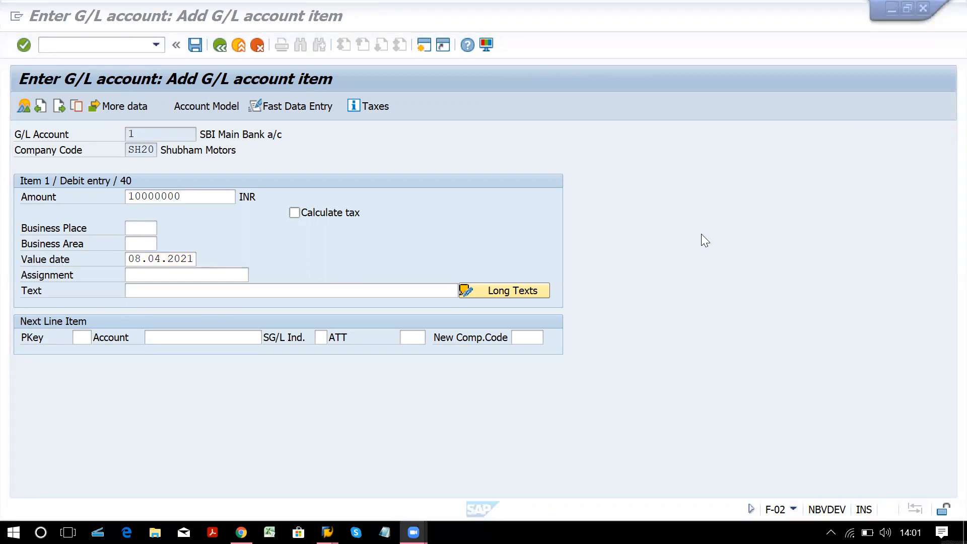
Give the bank line the item text 'SH CAP INTRO' and list the posting keys for the next line.
{"action": "left_click", "coordinate": [686, 165]}
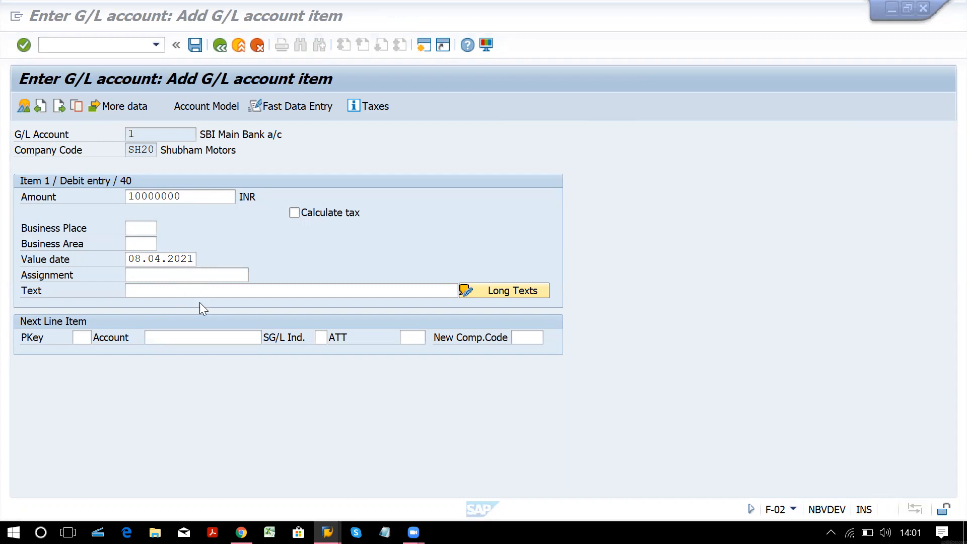
{"action": "left_click", "coordinate": [216, 293]}
{"action": "left_click", "coordinate": [222, 292]}
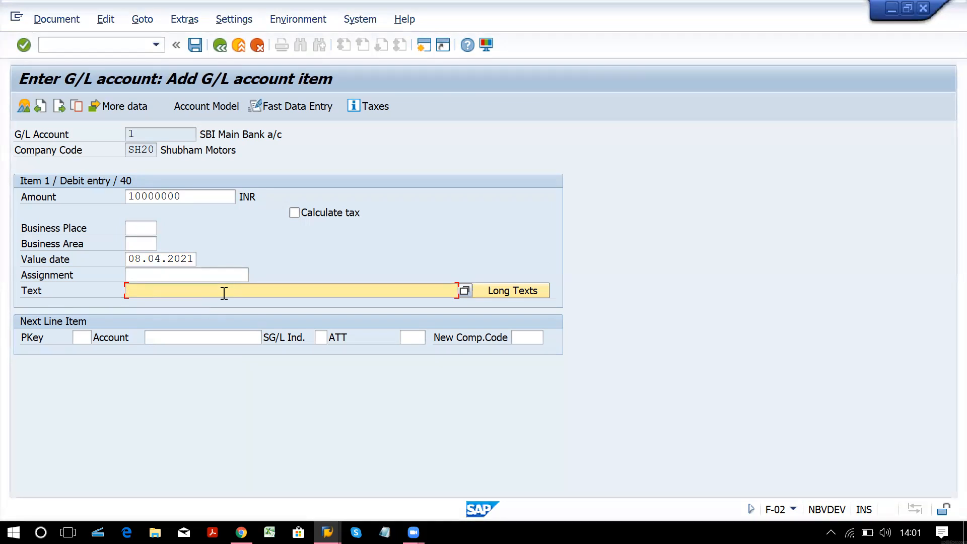
{"action": "type", "text": "sh"}
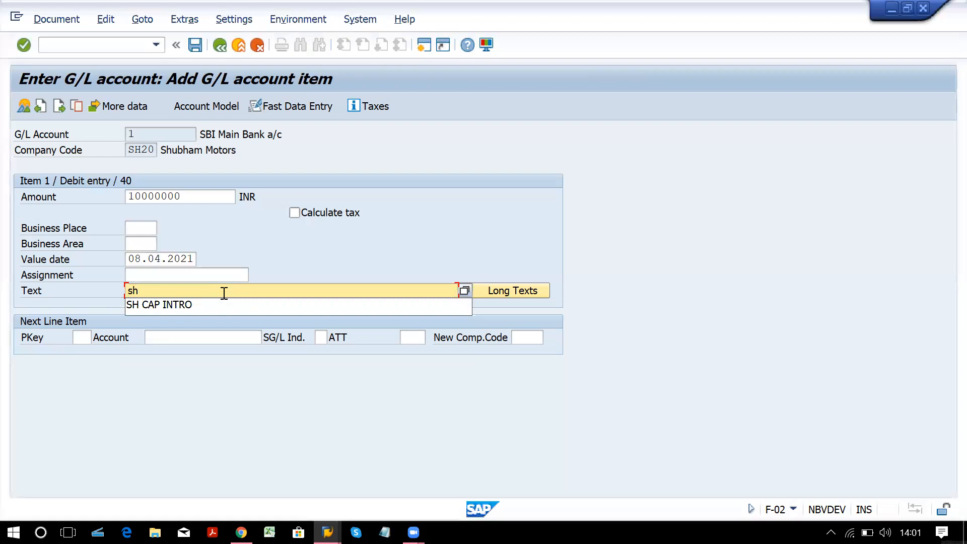
{"action": "key", "text": "Down"}
{"action": "key", "text": "Return"}
{"action": "key", "text": "Tab"}
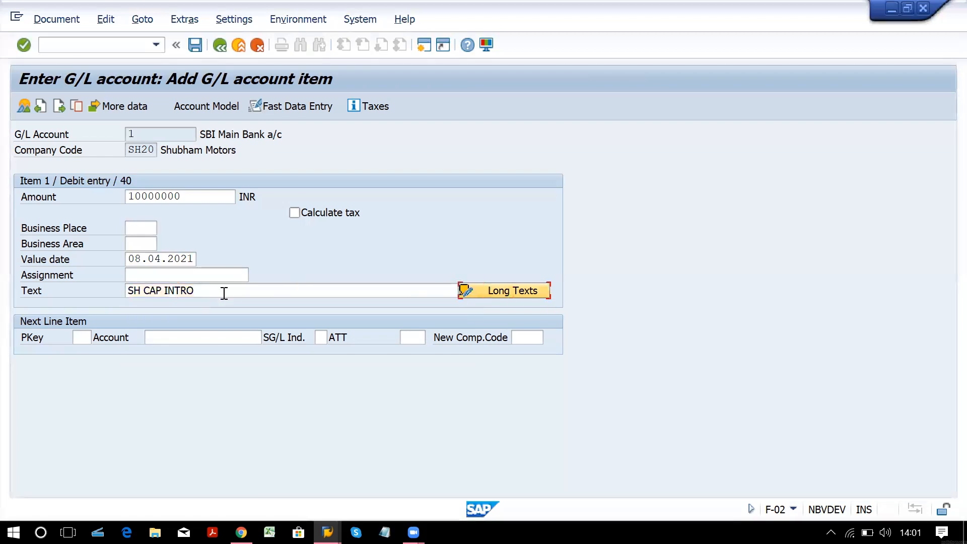
{"action": "left_click", "coordinate": [86, 337]}
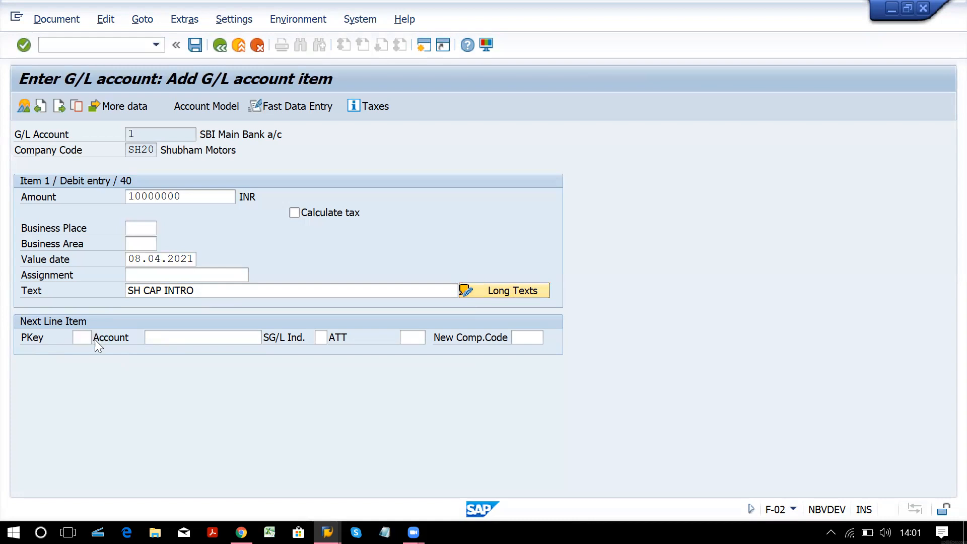
{"action": "left_click", "coordinate": [97, 337]}
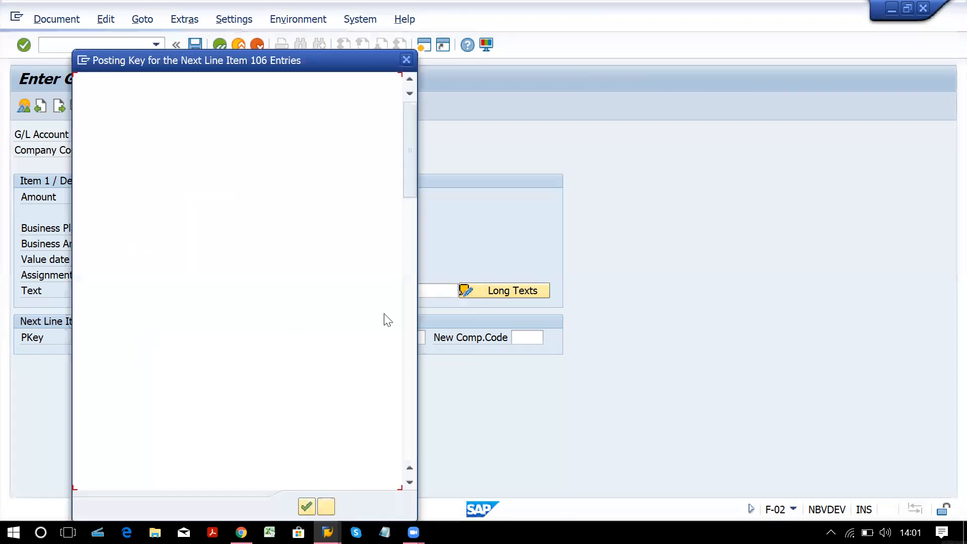
Choose posting key 50, Credit entry, for the second line item.
{"action": "left_click", "coordinate": [407, 396]}
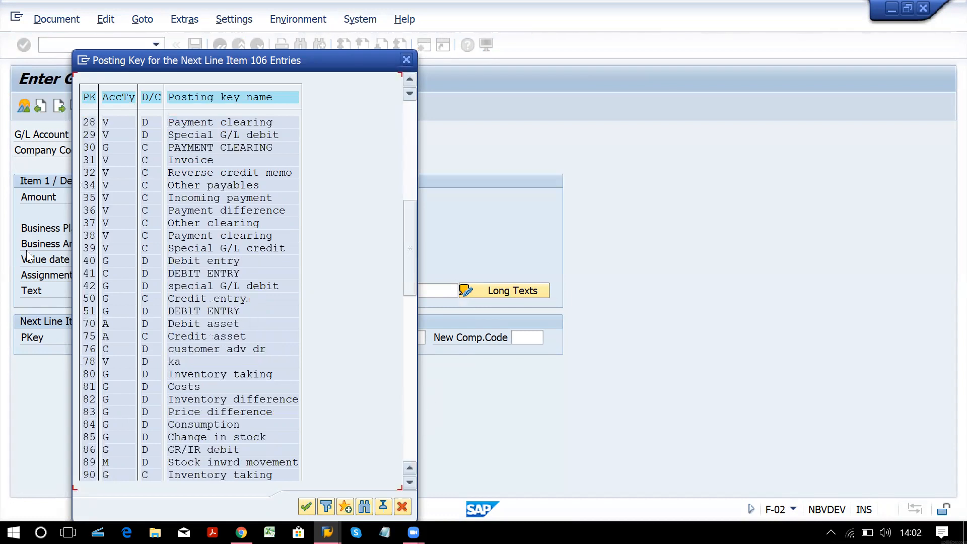
{"action": "left_click", "coordinate": [89, 299]}
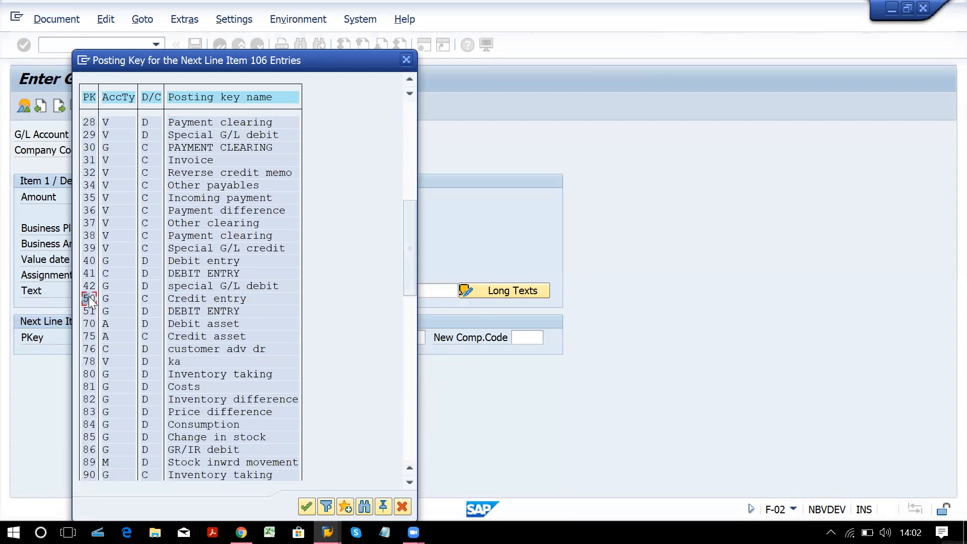
{"action": "left_click", "coordinate": [153, 298]}
{"action": "left_click", "coordinate": [88, 299]}
{"action": "double_click", "coordinate": [89, 299]}
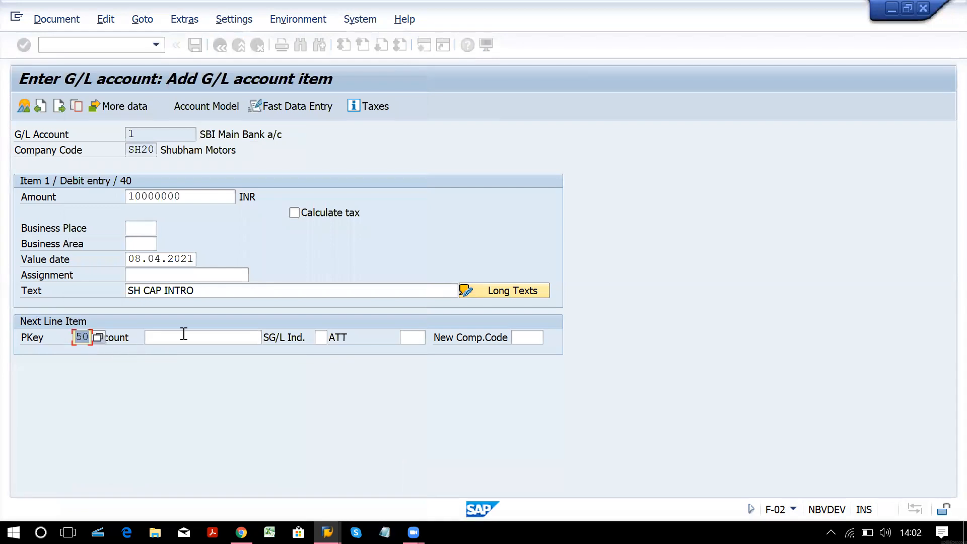
{"action": "left_click", "coordinate": [261, 340]}
Post the second line as a credit to account 101, Share Capital a/c, and open its item details.
{"action": "left_click", "coordinate": [271, 340]}
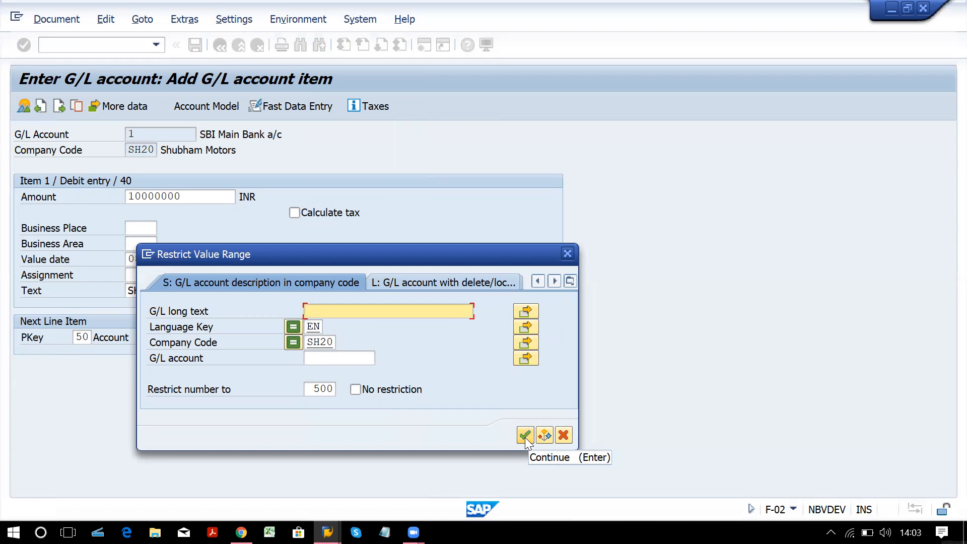
{"action": "left_click", "coordinate": [525, 436]}
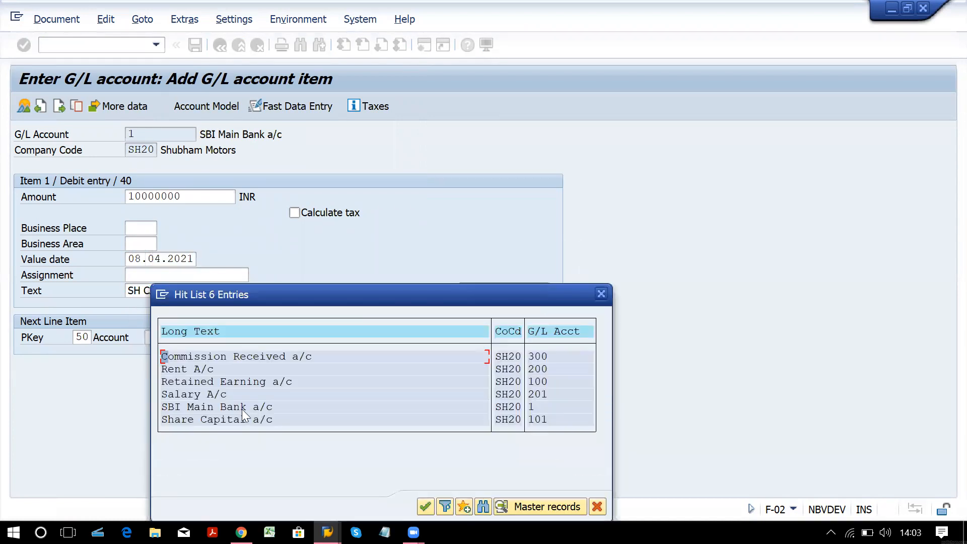
{"action": "left_click", "coordinate": [243, 418]}
{"action": "double_click", "coordinate": [259, 420]}
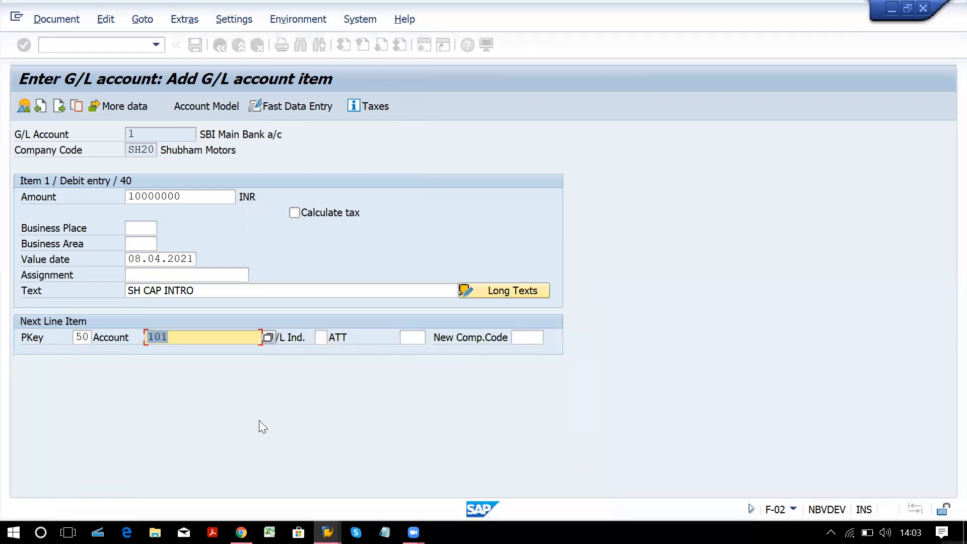
{"action": "key", "text": "Return"}
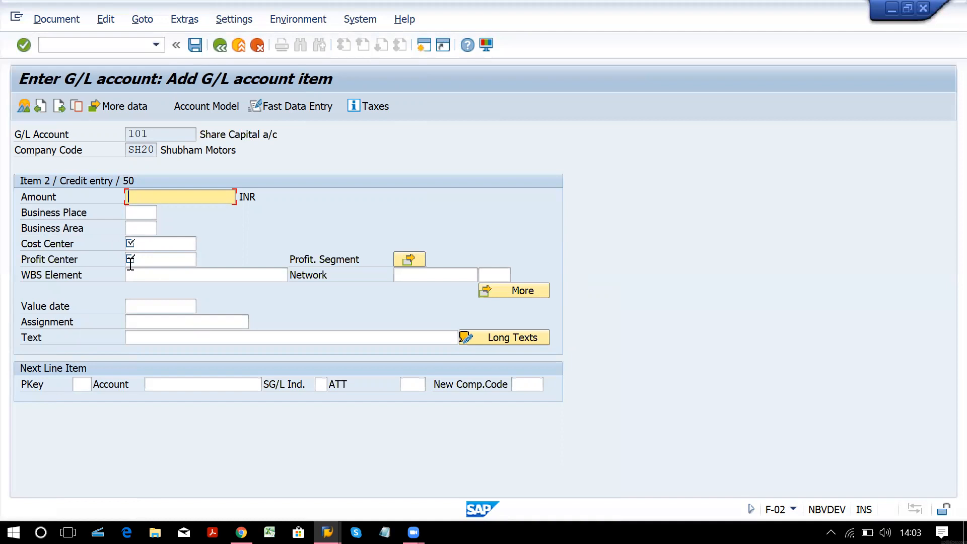
Check the cost and profit center fields on the Share Capital item, then return to G/L Account Groups.
{"action": "left_click", "coordinate": [146, 247]}
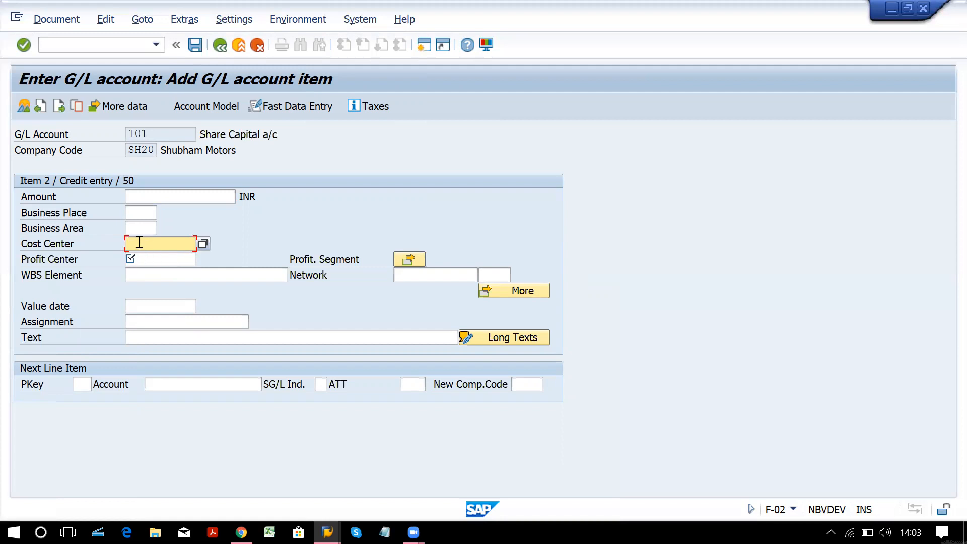
{"action": "left_click", "coordinate": [150, 265]}
{"action": "key", "text": "Tab"}
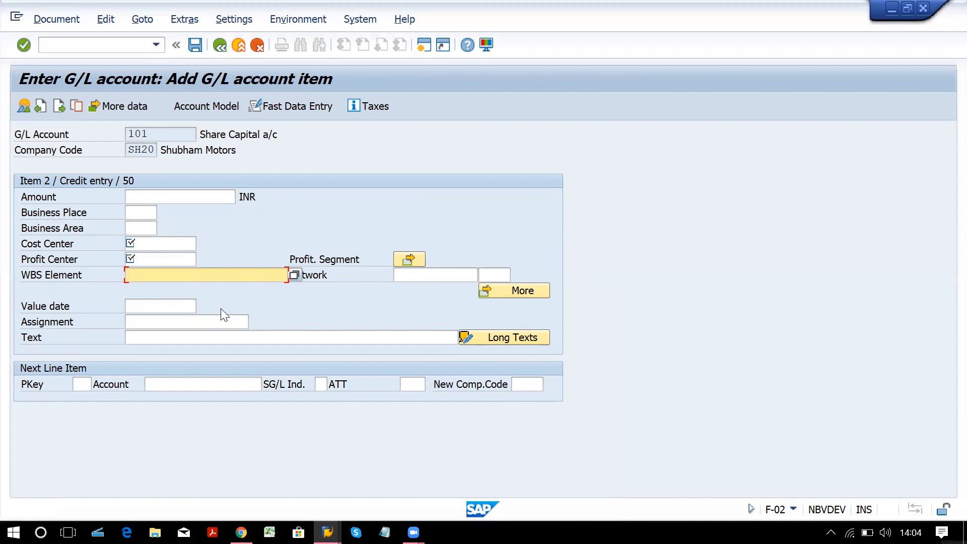
{"action": "left_click", "coordinate": [146, 262]}
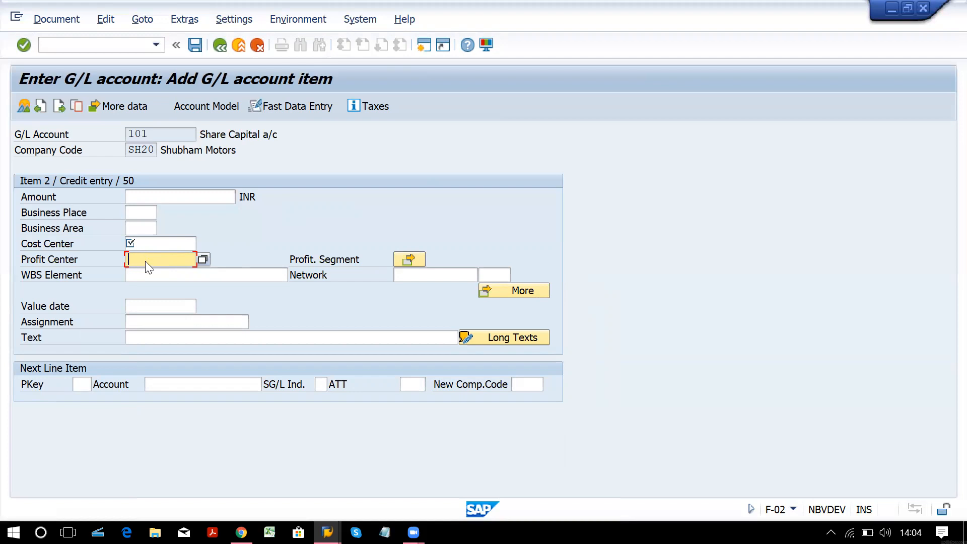
{"action": "key", "text": "alt+Tab"}
{"action": "key", "text": "alt+Tab"}
{"action": "key", "text": "alt+Tab"}
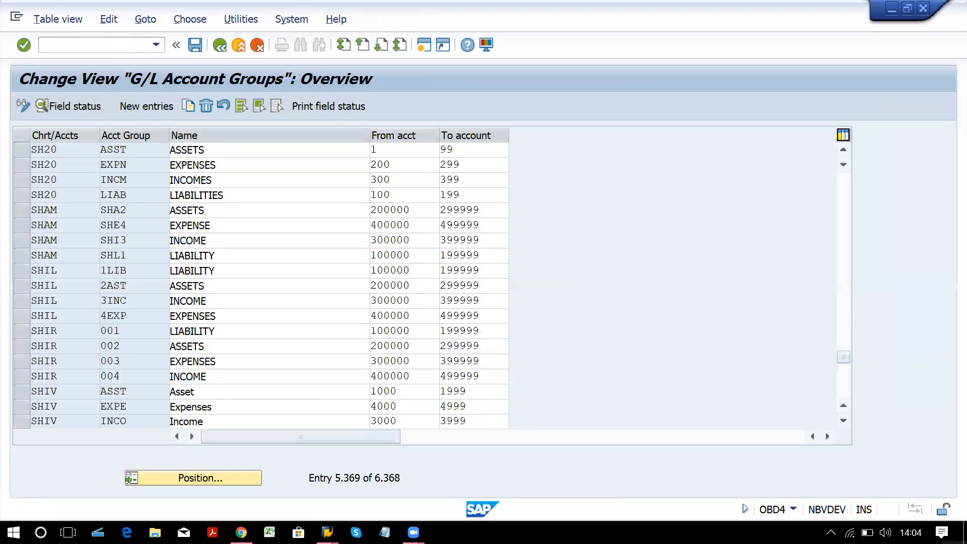
Start transaction /nOBC4 to reach the field status variants overview.
{"action": "type", "text": "/n"}
{"action": "left_click", "coordinate": [122, 45]}
{"action": "type", "text": "/n"}
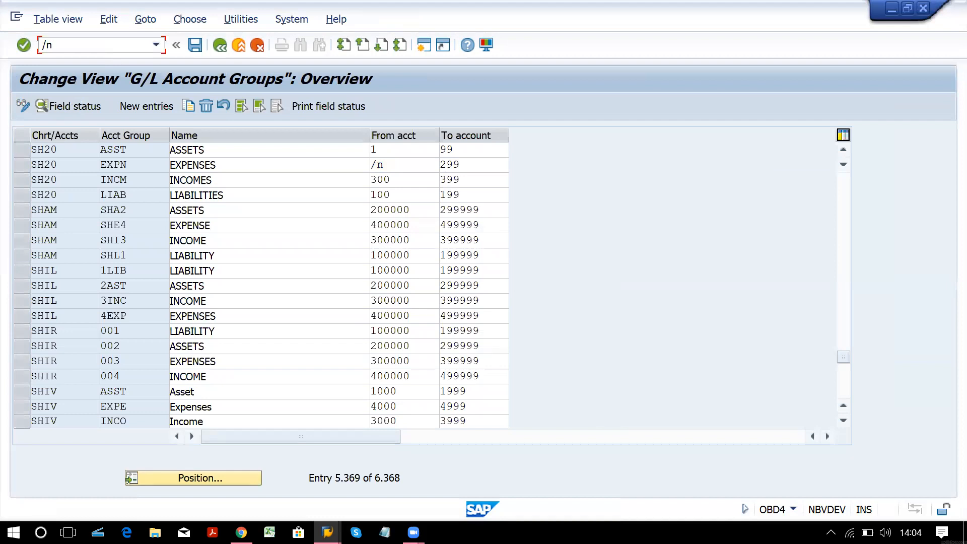
{"action": "type", "text": "obc4"}
{"action": "key", "text": "Return"}
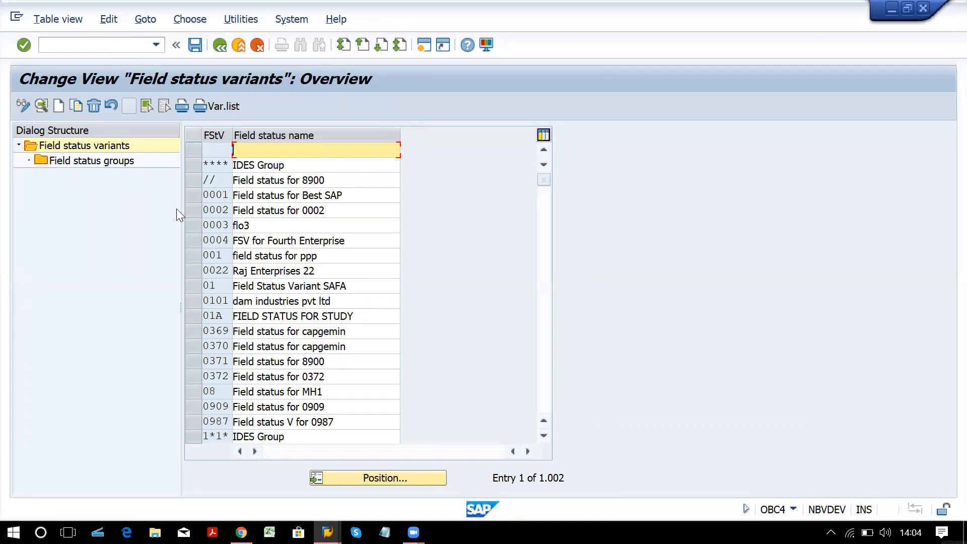
Position the variants list on SH20 and select 'Field status for sh20'.
{"action": "left_click", "coordinate": [388, 474]}
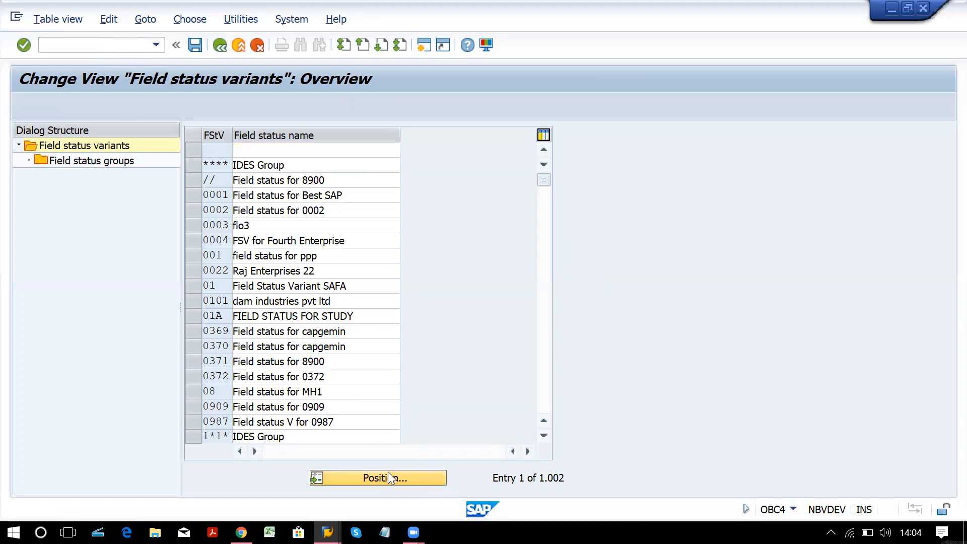
{"action": "type", "text": "sh20"}
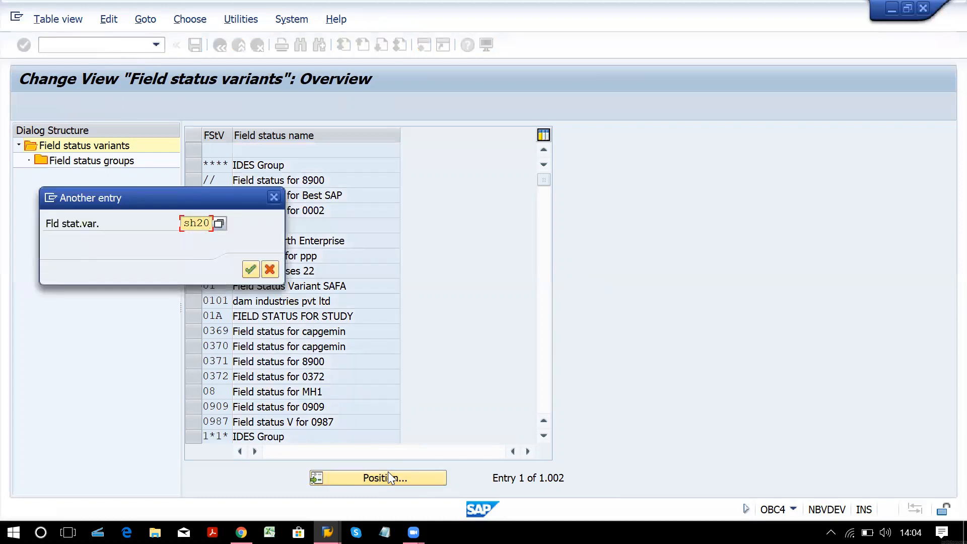
{"action": "key", "text": "Return"}
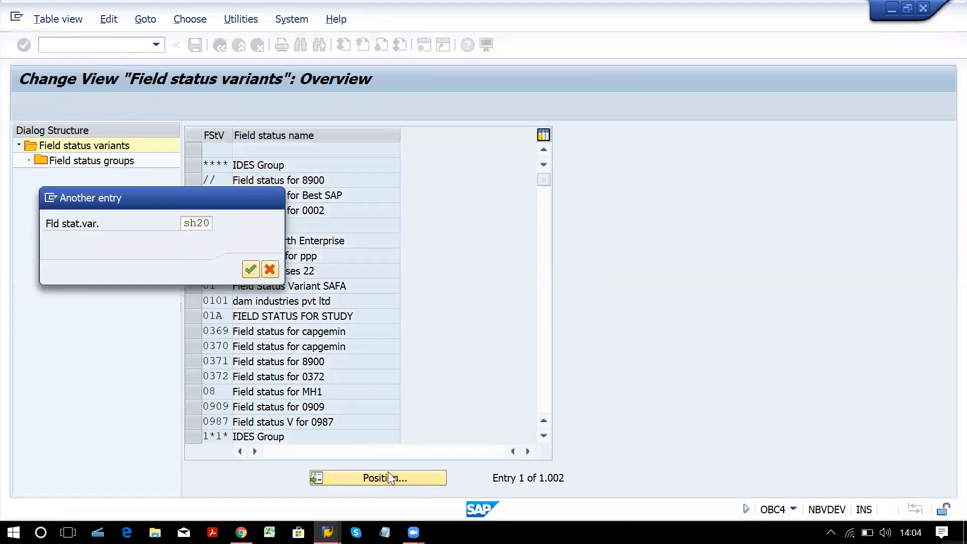
{"action": "left_click", "coordinate": [220, 151]}
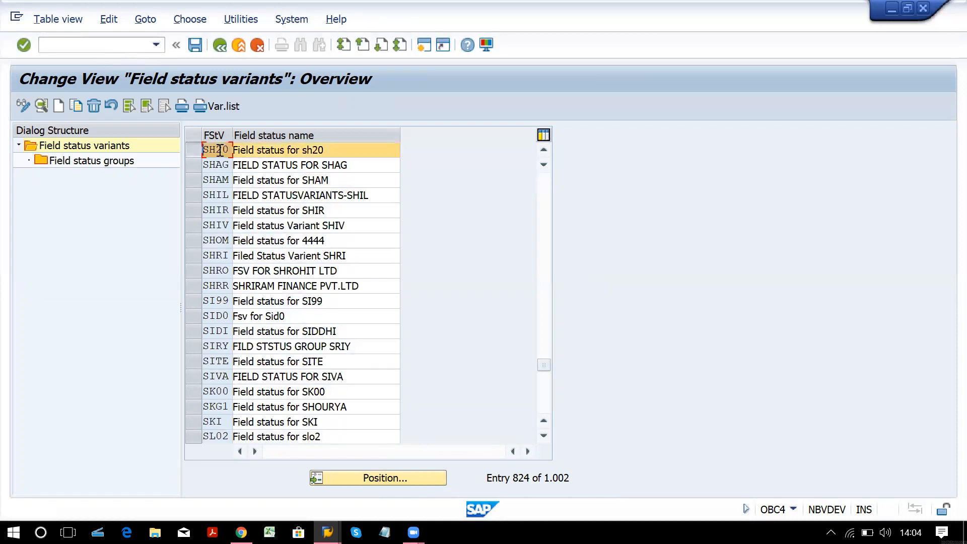
Show the 43 field status groups of variant SH20.
{"action": "double_click", "coordinate": [106, 161]}
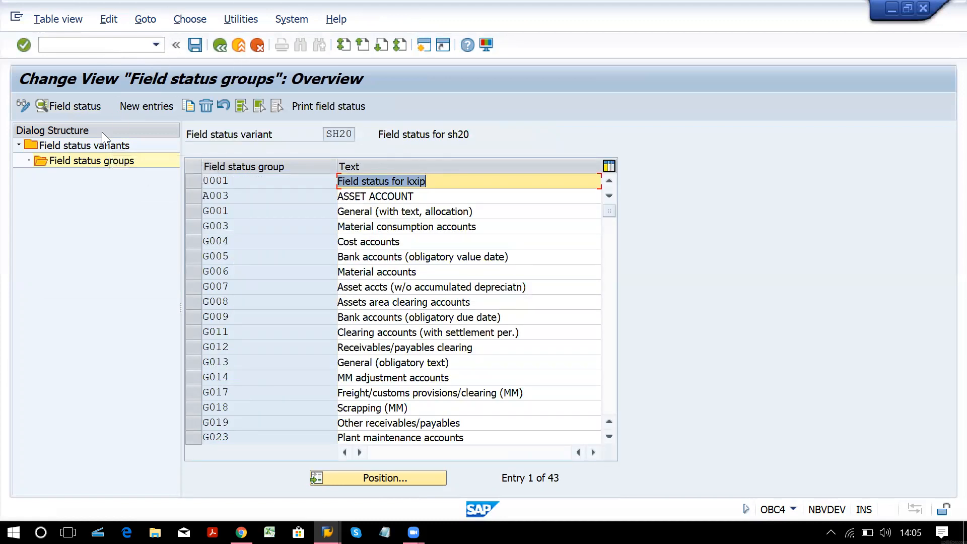
{"action": "key", "text": "alt+Tab"}
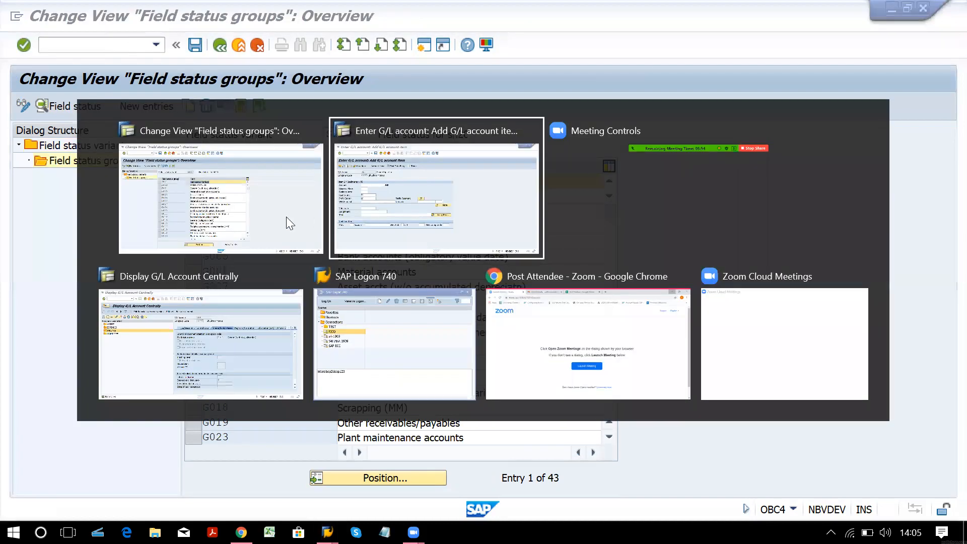
Display account 000001 SBI Main Bank a/c under ASSETS, showing field status group G005.
{"action": "key", "text": "alt+Tab"}
{"action": "key", "text": "alt+Tab"}
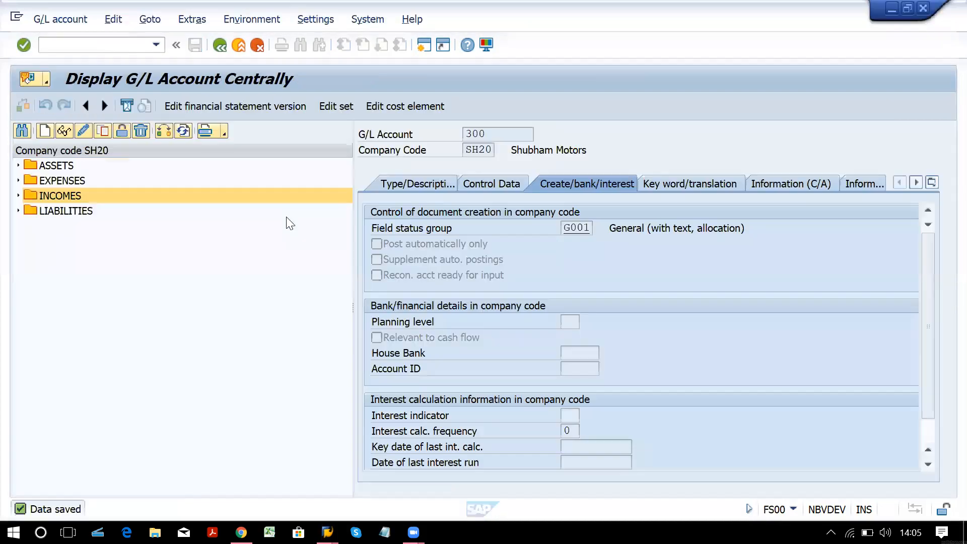
{"action": "left_click", "coordinate": [19, 165]}
{"action": "left_click", "coordinate": [119, 181]}
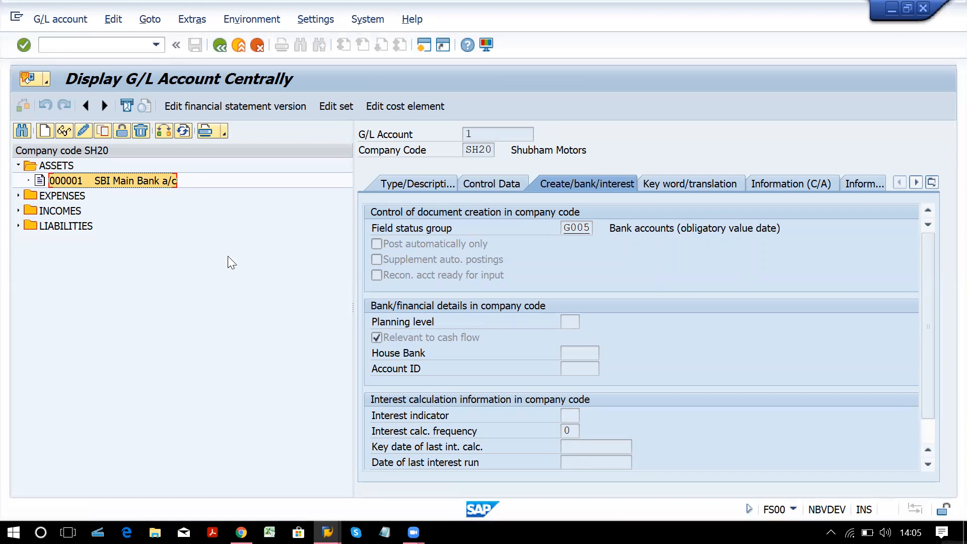
{"action": "key", "text": "alt+Tab"}
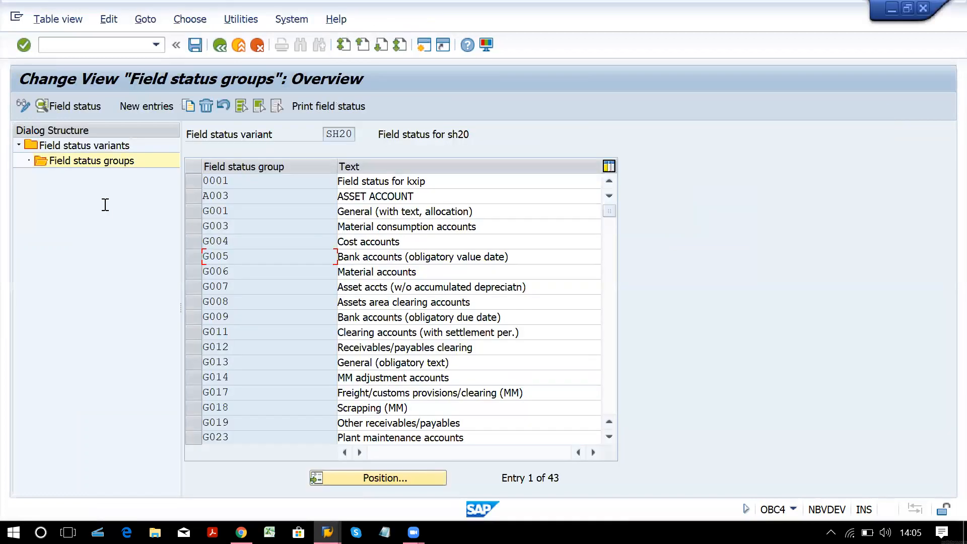
In field status group G005, make Value date an optional entry under Payment transactions and save.
{"action": "key", "text": "F2"}
{"action": "double_click", "coordinate": [108, 217]}
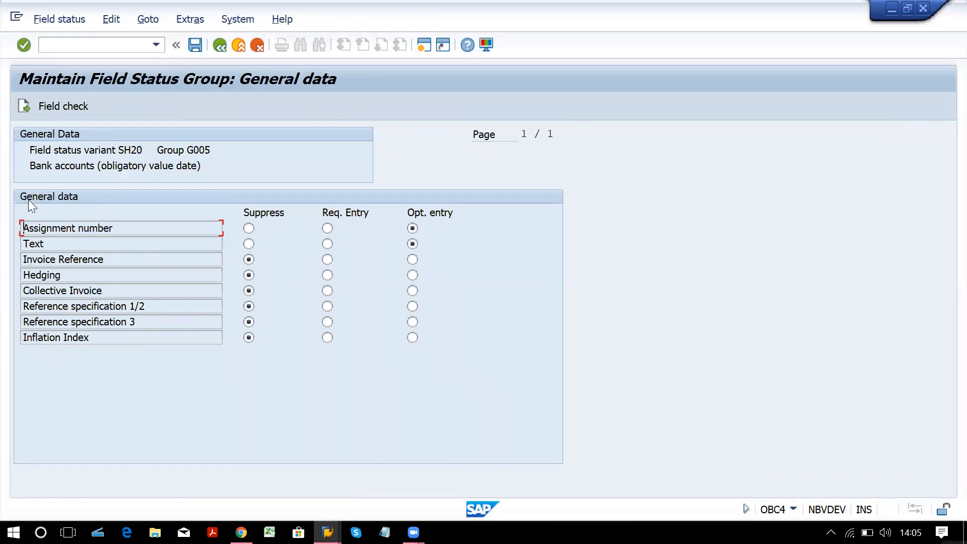
{"action": "left_click", "coordinate": [22, 107]}
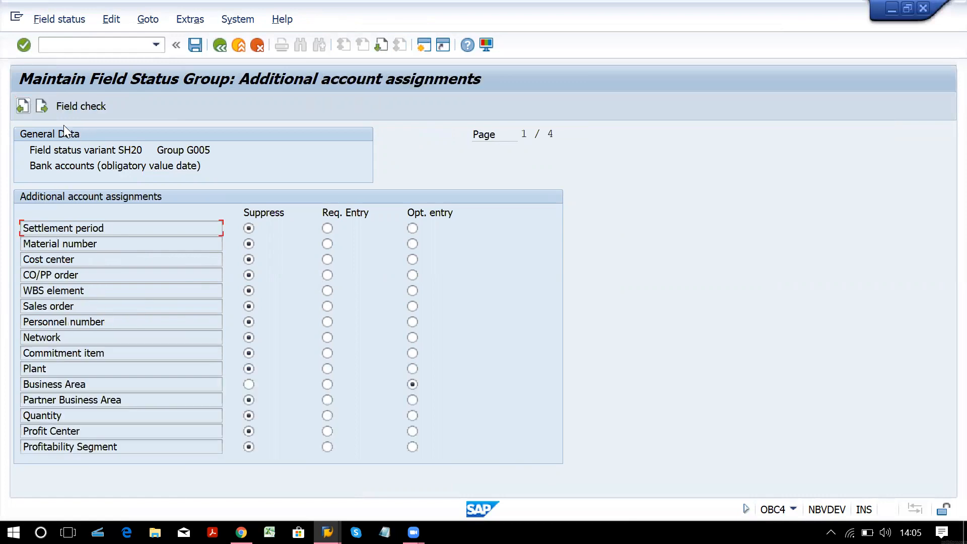
{"action": "left_click", "coordinate": [43, 107]}
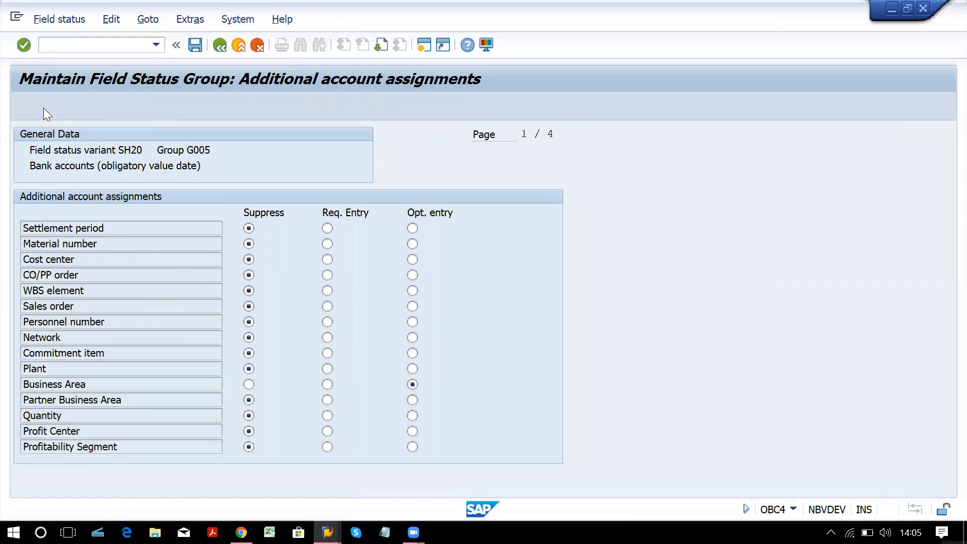
{"action": "left_click", "coordinate": [41, 106]}
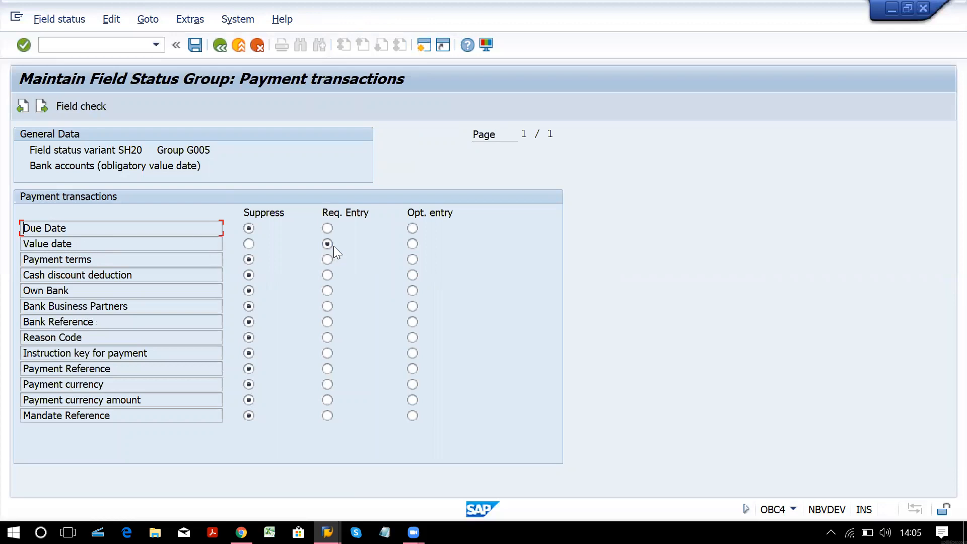
{"action": "left_click", "coordinate": [412, 245]}
{"action": "key", "text": "F3"}
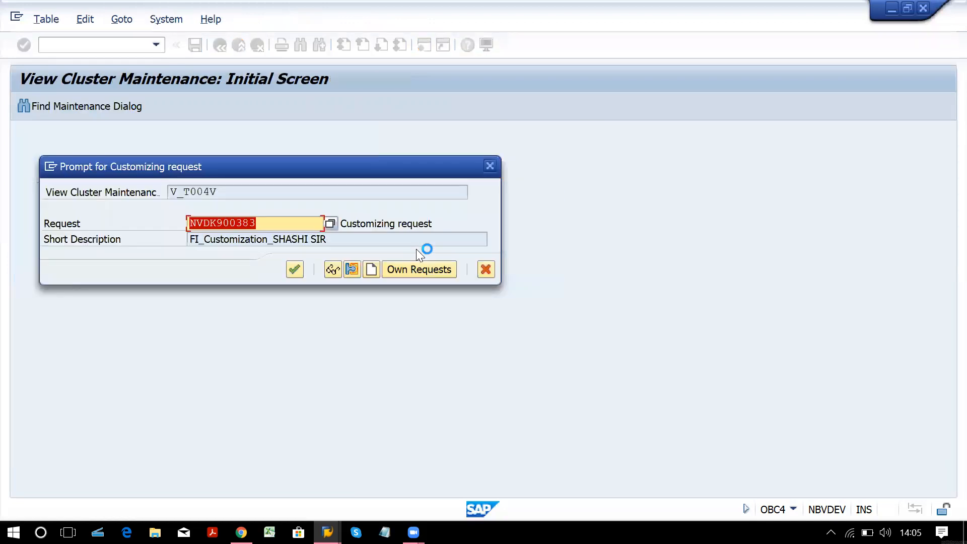
Assign the G005 change to one of your own customizing requests and return to Display G/L Account Centrally.
{"action": "left_click", "coordinate": [405, 269]}
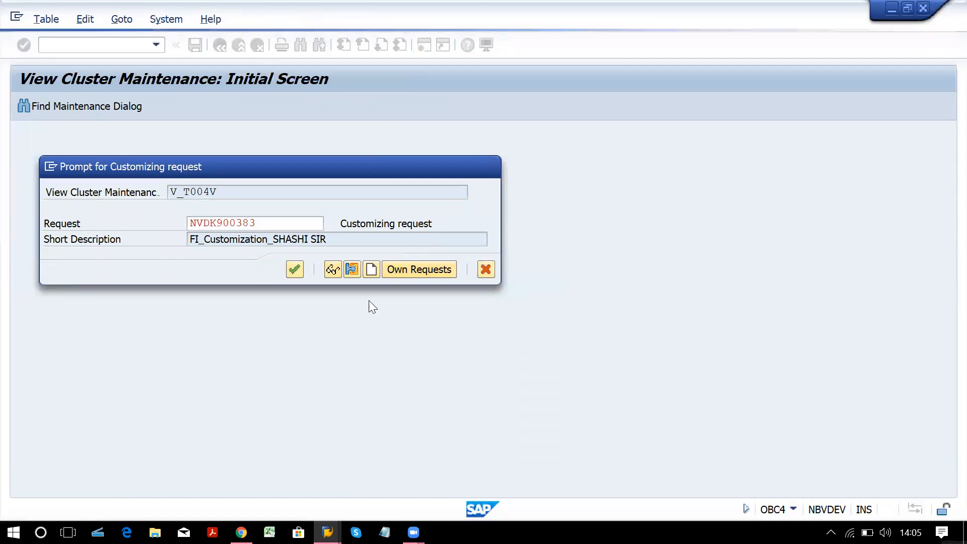
{"action": "double_click", "coordinate": [312, 280]}
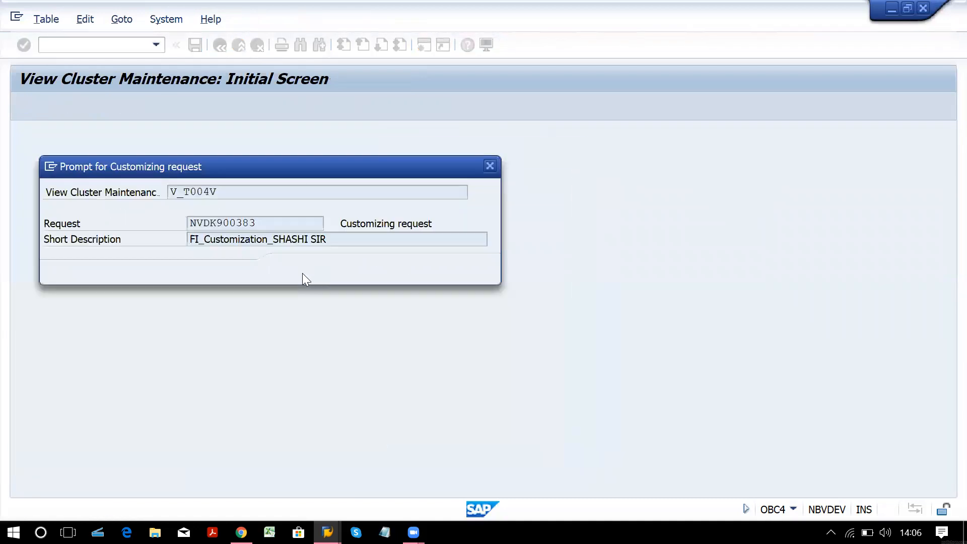
{"action": "left_click", "coordinate": [298, 272]}
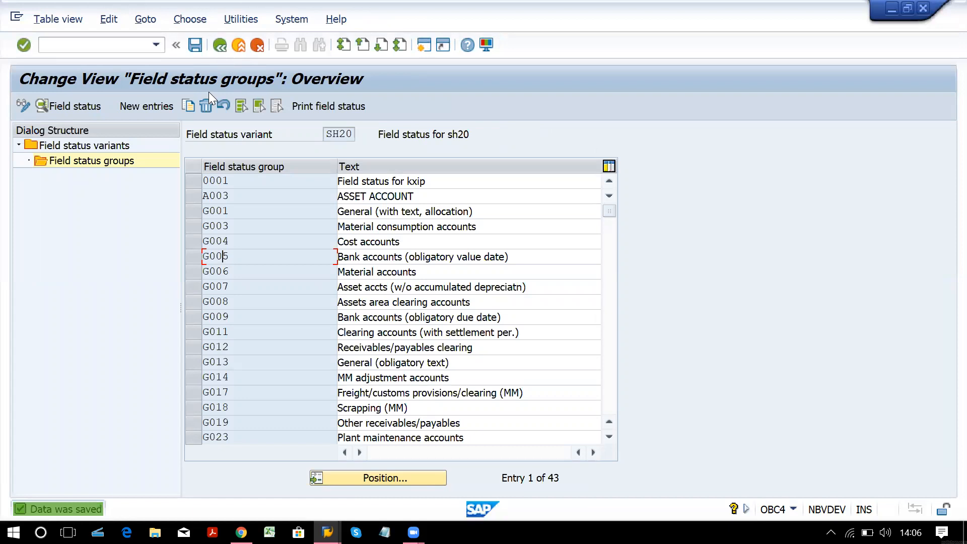
{"action": "left_click", "coordinate": [311, 212]}
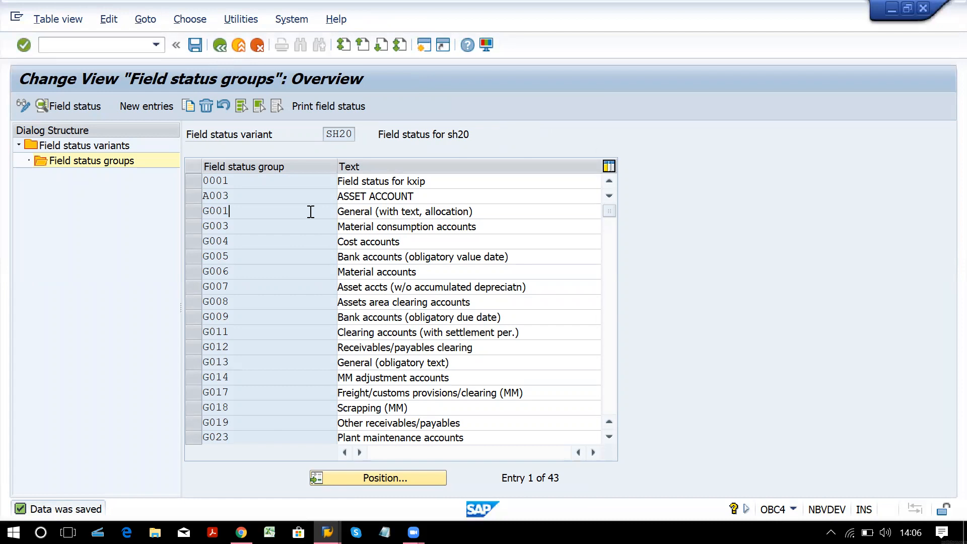
{"action": "key", "text": "alt+Tab"}
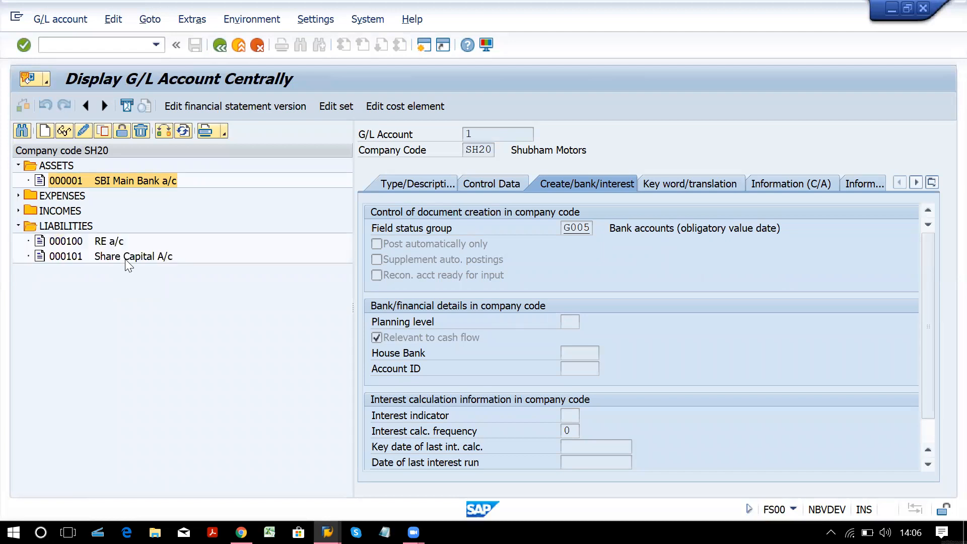
Check that Share Capital A/c (account 101) uses field status group G001.
{"action": "double_click", "coordinate": [125, 259]}
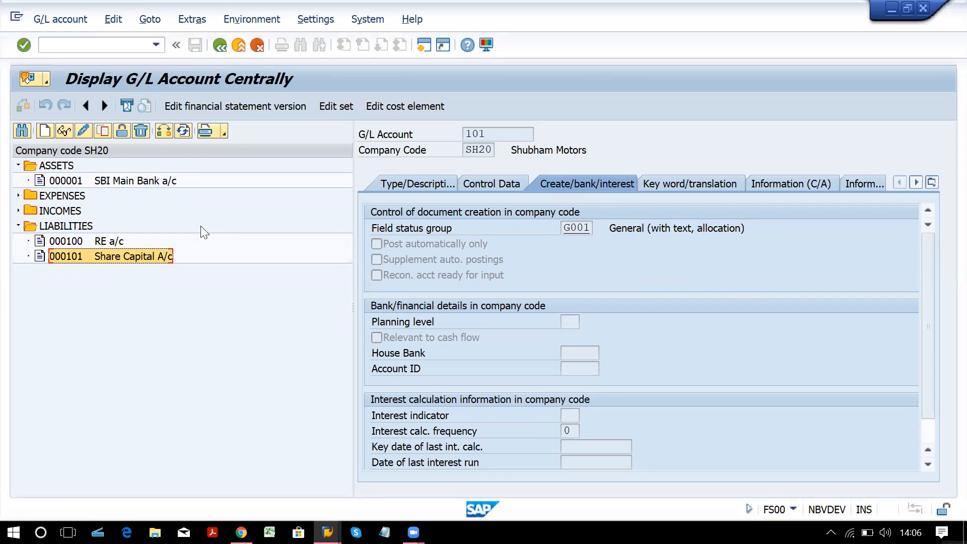
{"action": "key", "text": "alt+Tab"}
In G001's additional account assignments, make Cost center and Profit Center optional entries.
{"action": "left_click", "coordinate": [39, 110]}
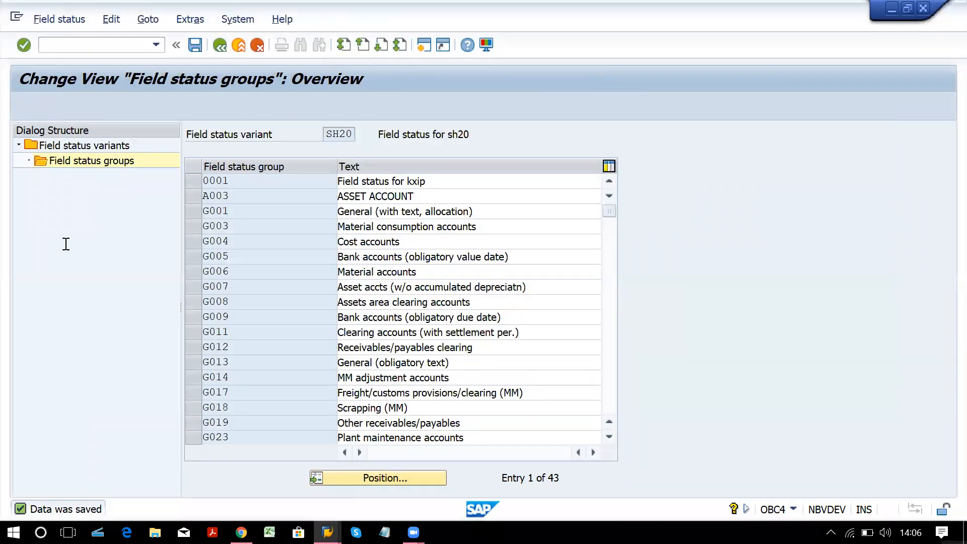
{"action": "double_click", "coordinate": [69, 215]}
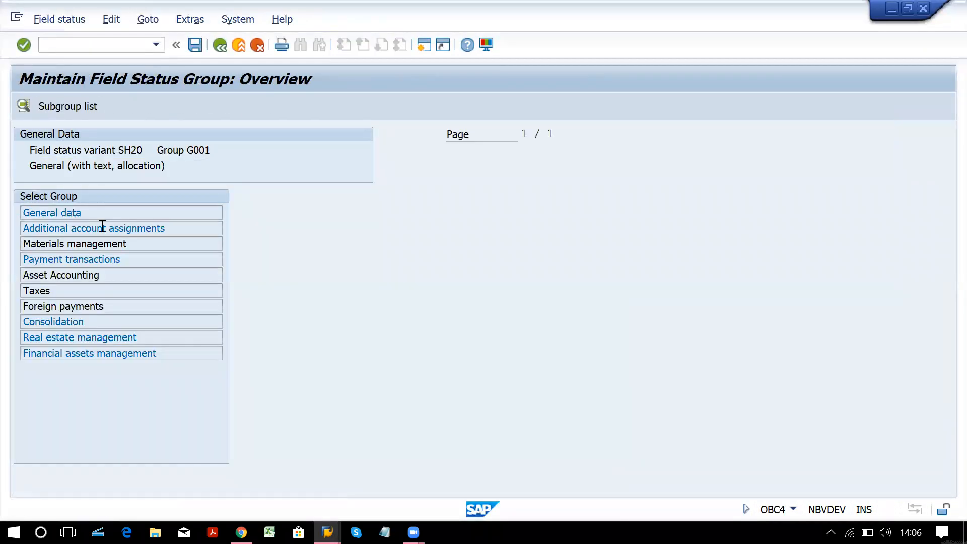
{"action": "left_click", "coordinate": [22, 107]}
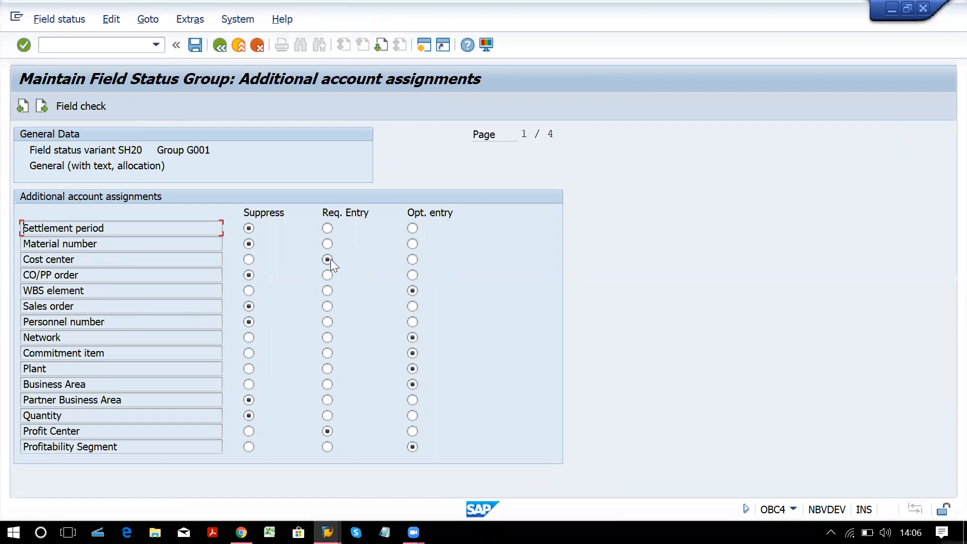
{"action": "left_click", "coordinate": [412, 259]}
{"action": "left_click", "coordinate": [412, 431]}
Page through G001's remaining field groups up to Foreign payments.
{"action": "left_click", "coordinate": [41, 103]}
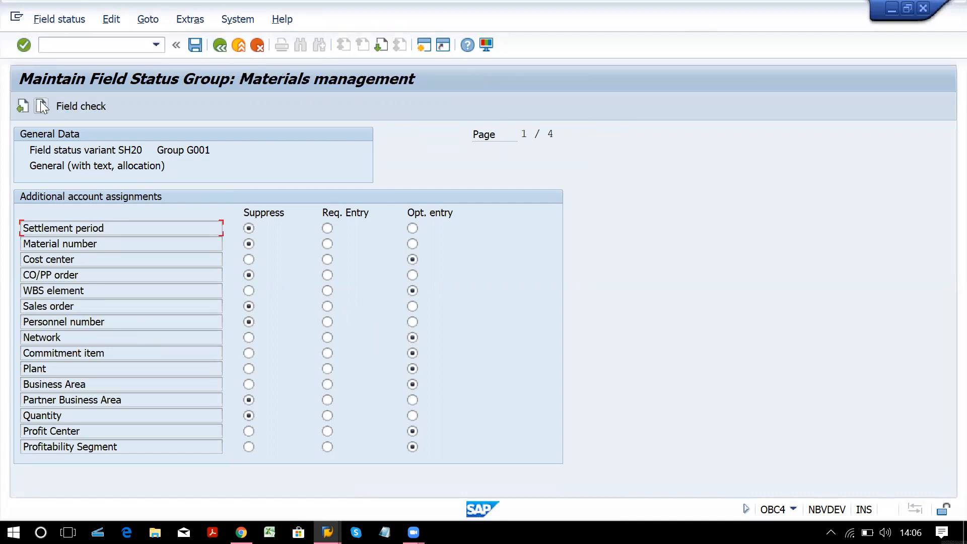
{"action": "left_click", "coordinate": [41, 104]}
{"action": "left_click", "coordinate": [43, 106]}
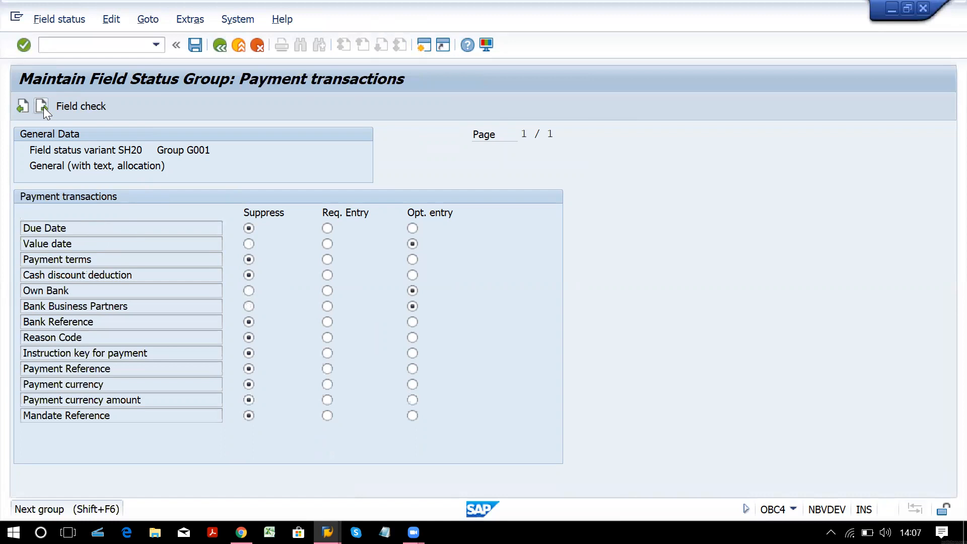
{"action": "left_click", "coordinate": [44, 107]}
{"action": "left_click", "coordinate": [44, 107]}
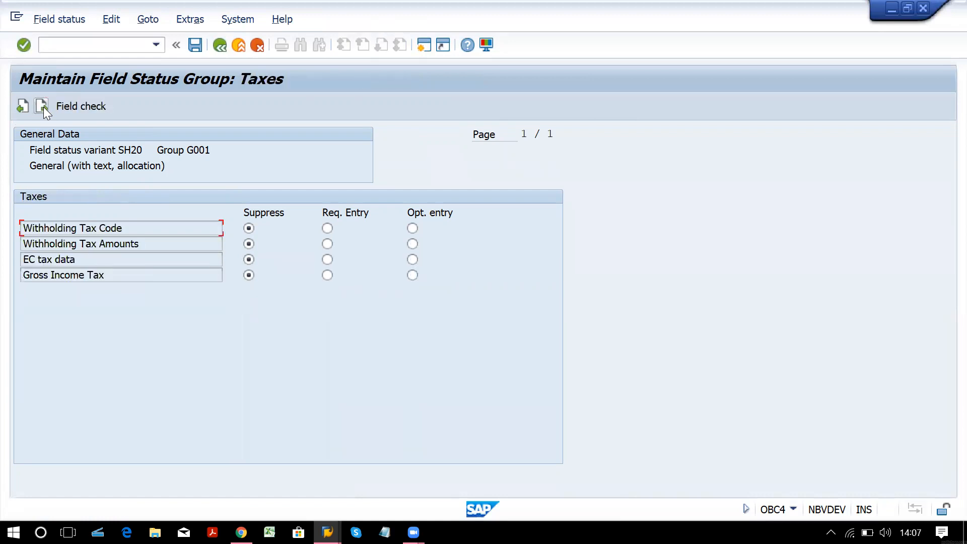
{"action": "left_click", "coordinate": [43, 107]}
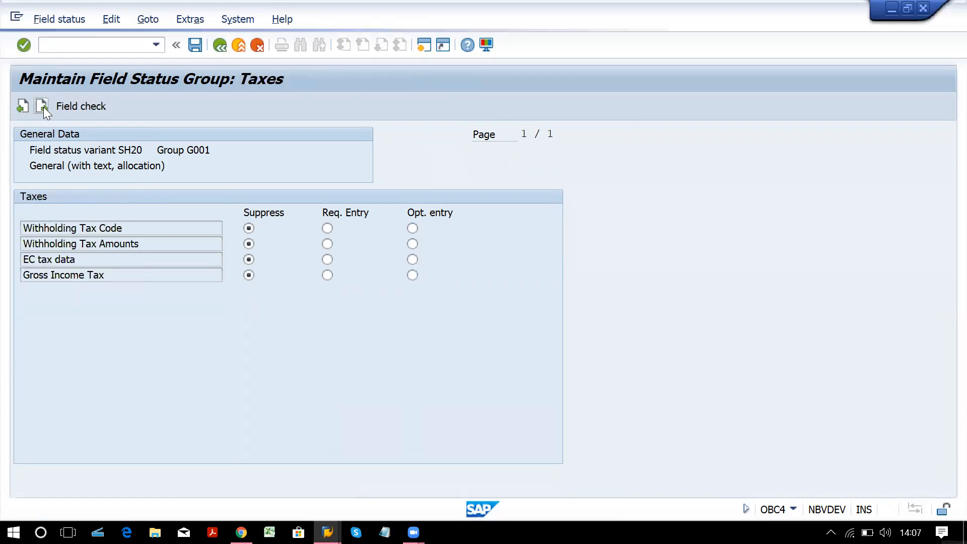
{"action": "left_click", "coordinate": [43, 107]}
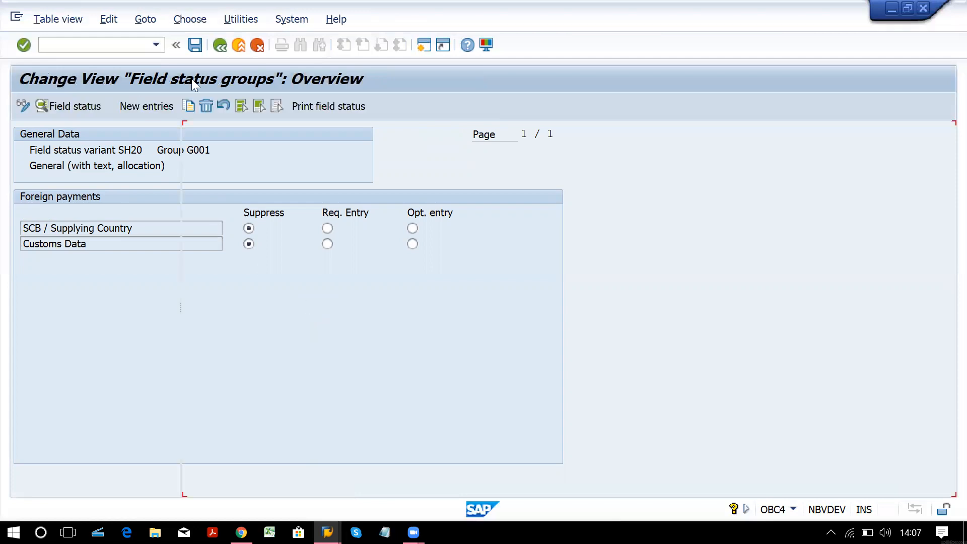
Go back from G001 to SH20's field status groups list and up to the variants level.
{"action": "left_click", "coordinate": [239, 45]}
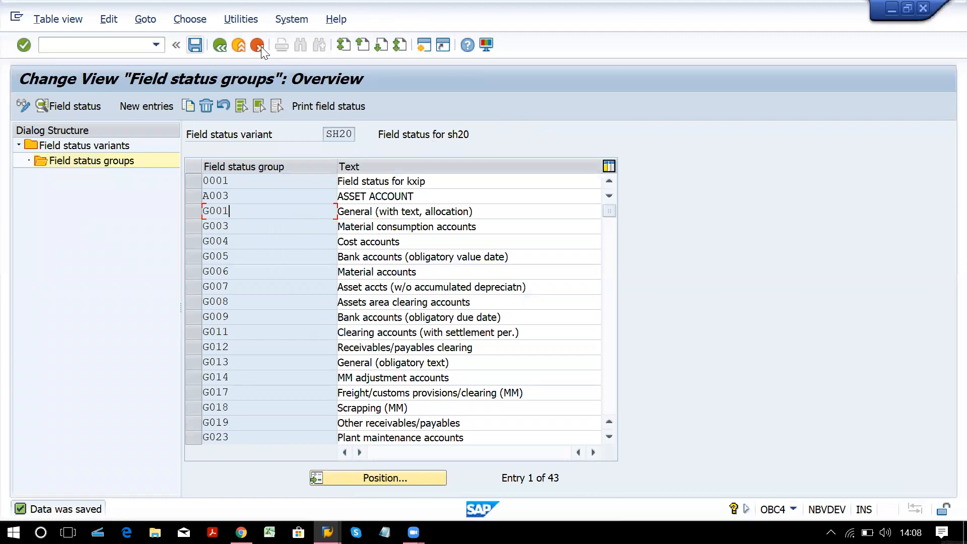
{"action": "left_click", "coordinate": [261, 46]}
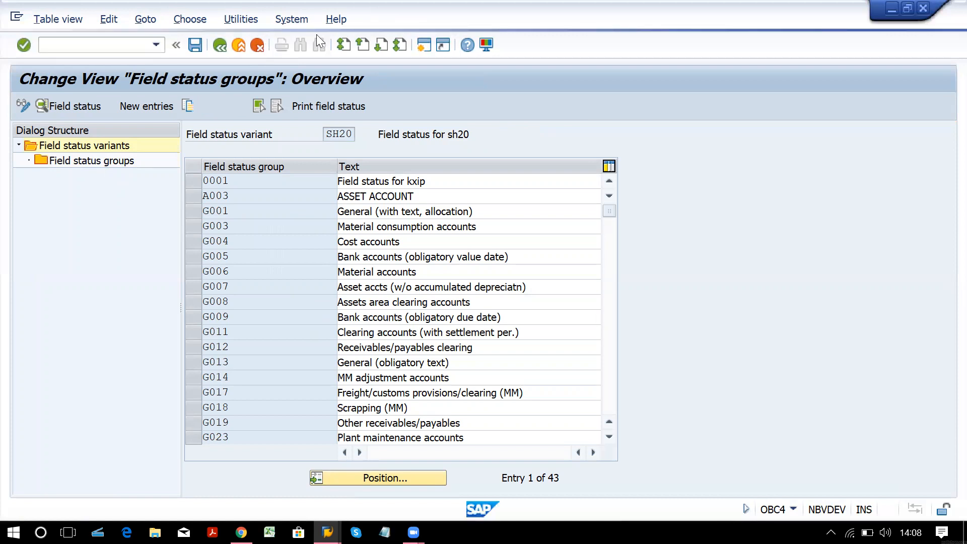
Restart the posting with /nf-02 for a fresh F-02 header screen for SH20.
{"action": "key", "text": "alt+Tab"}
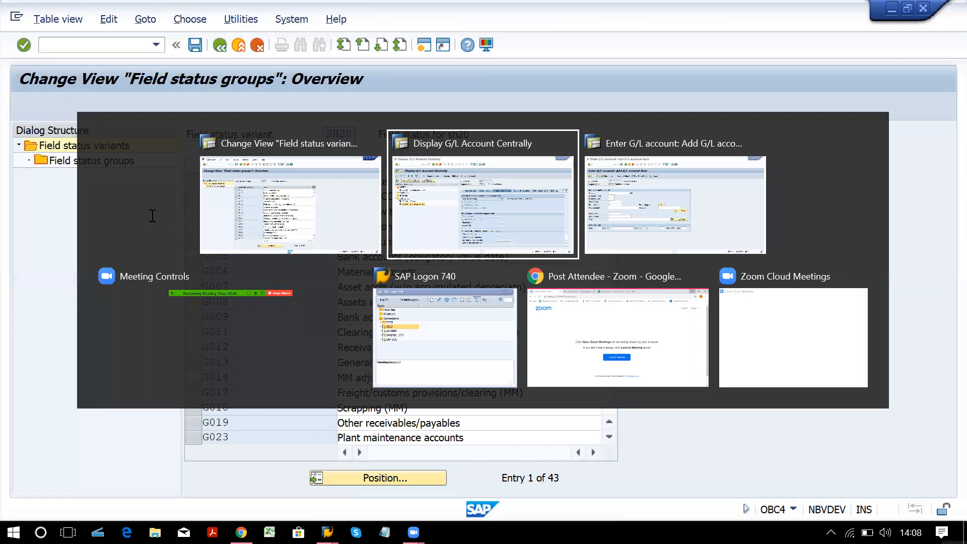
{"action": "key", "text": "alt+Tab"}
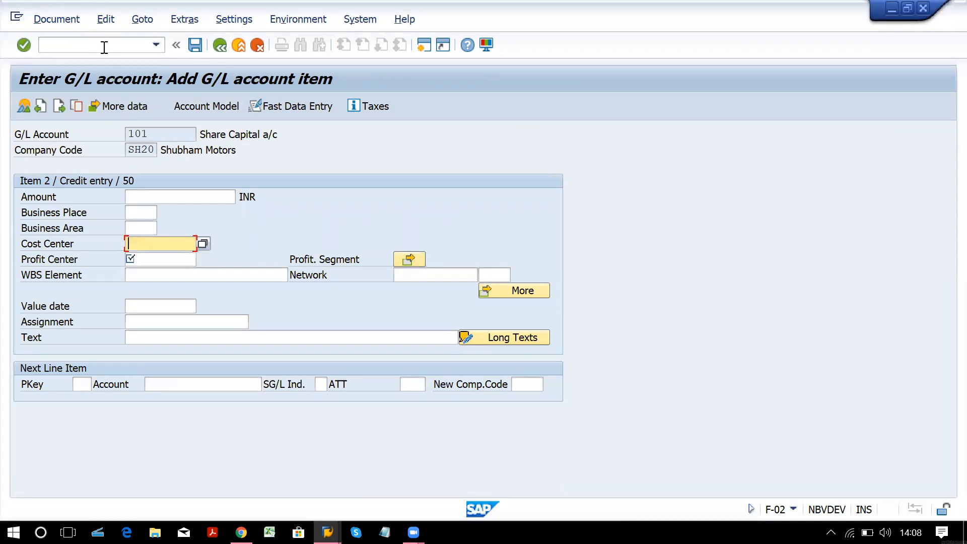
{"action": "left_click", "coordinate": [104, 47]}
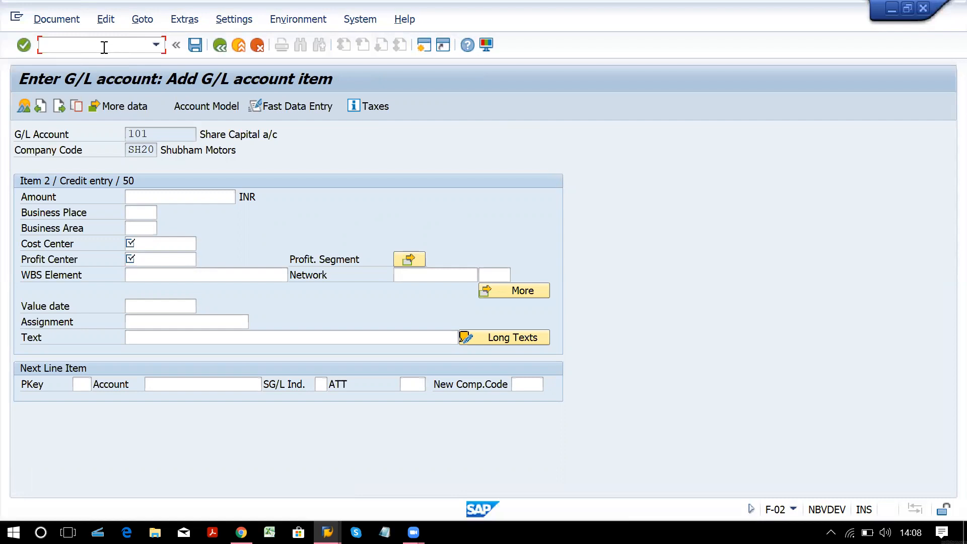
{"action": "type", "text": "/nf-02"}
{"action": "key", "text": "Return"}
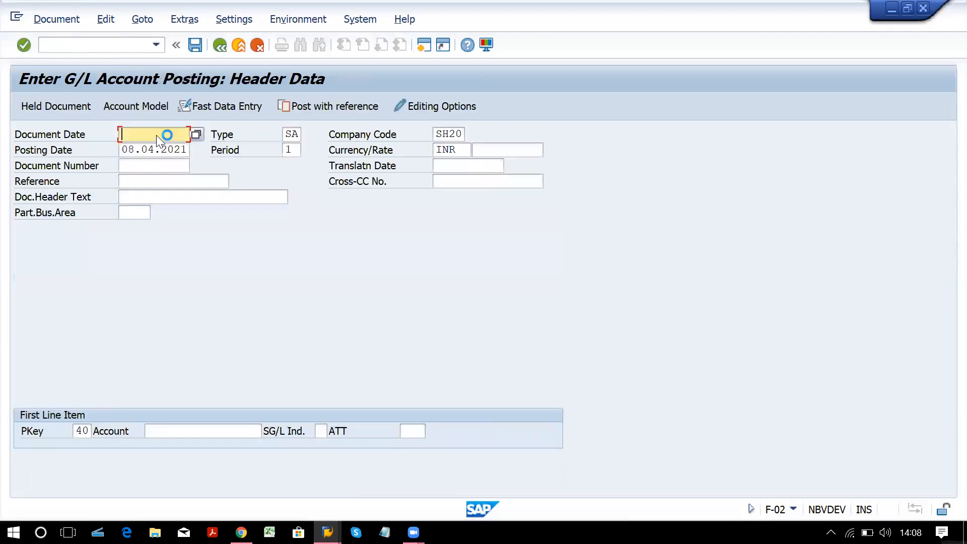
Fill the header with document date 08.04.2021 and header text 'share cap introduced'.
{"action": "type", "text": "08"}
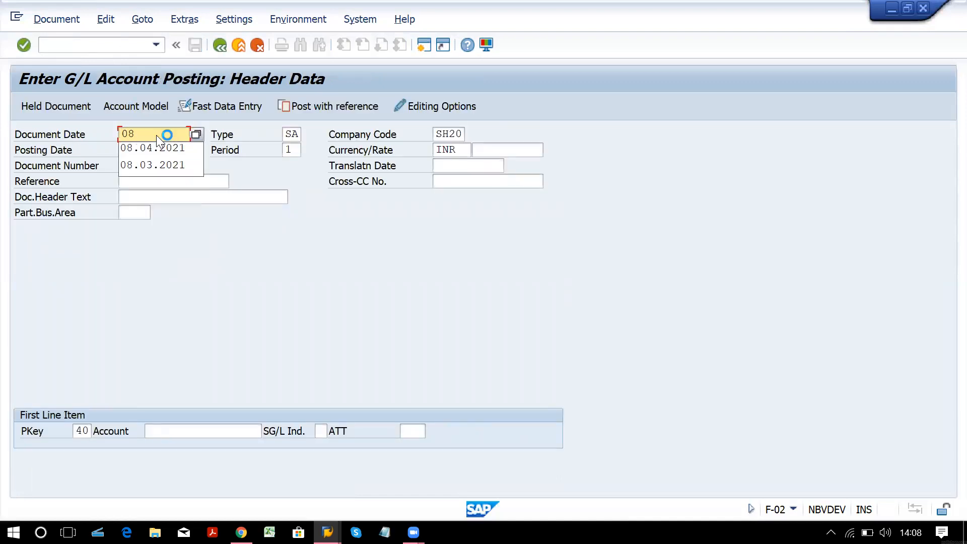
{"action": "key", "text": "Down"}
{"action": "key", "text": "Return"}
{"action": "key", "text": "Tab"}
{"action": "key", "text": "Tab"}
{"action": "key", "text": "Tab"}
{"action": "key", "text": "Tab"}
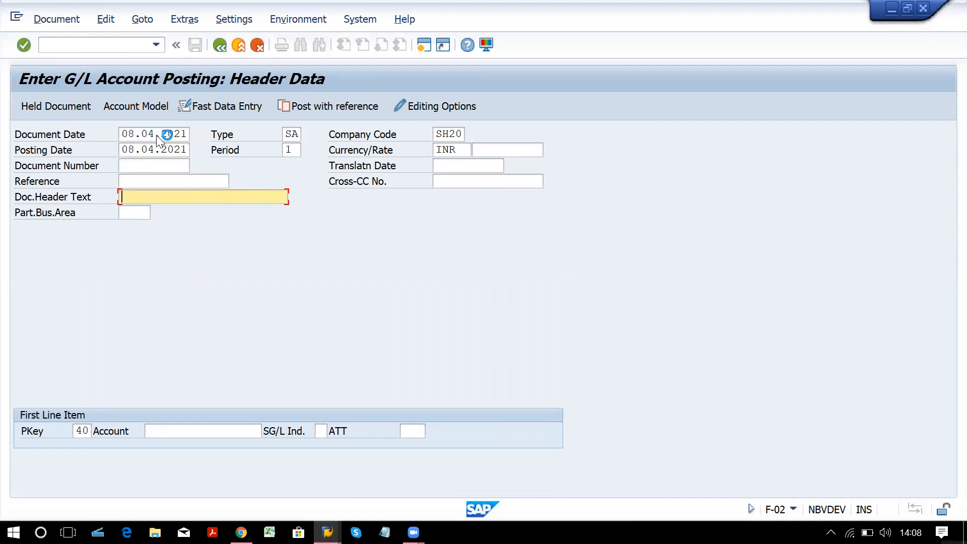
{"action": "type", "text": "sh"}
{"action": "key", "text": "Down"}
{"action": "key", "text": "Return"}
{"action": "key", "text": "Tab"}
{"action": "key", "text": "Tab"}
{"action": "key", "text": "Tab"}
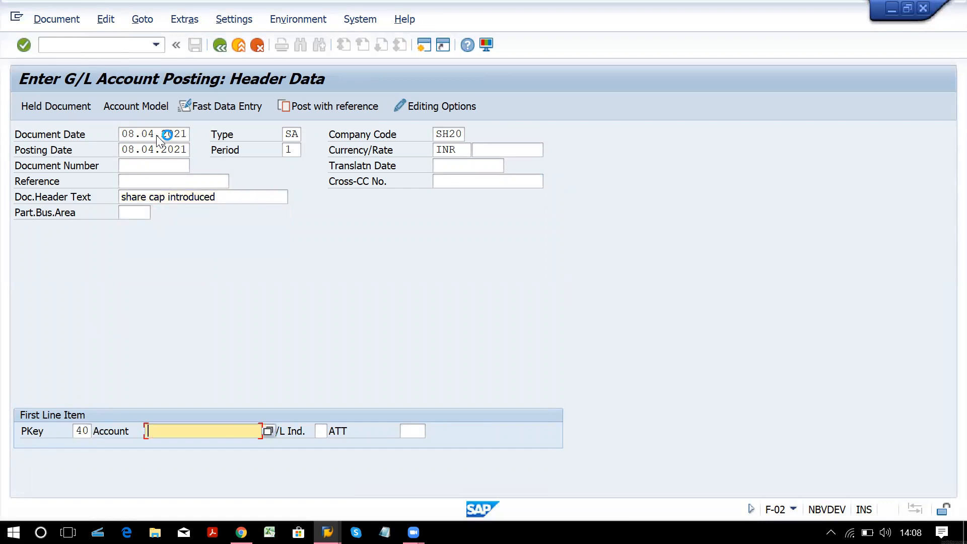
Search the SH20 G/L accounts and choose SBI Main Bank a/c as the first-line account.
{"action": "key", "text": "Return"}
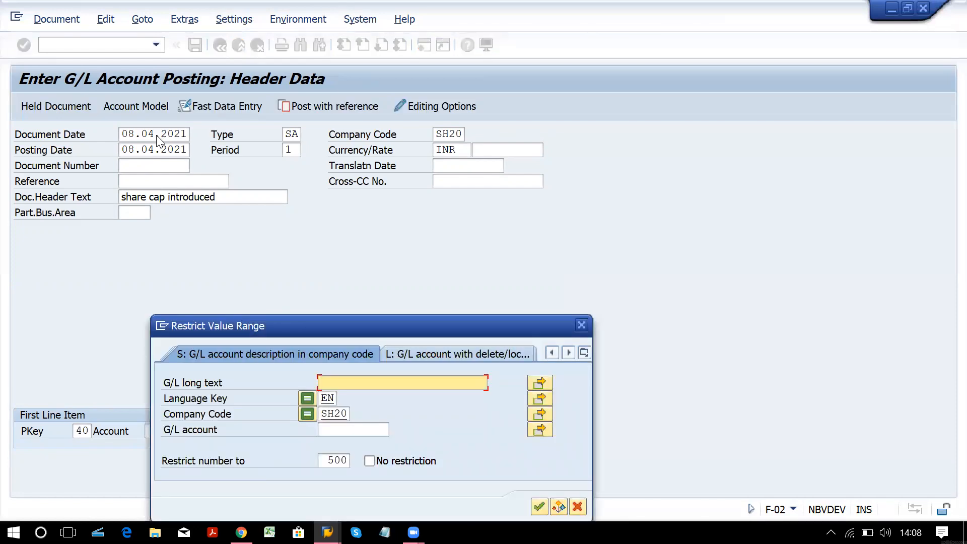
{"action": "key", "text": "Return"}
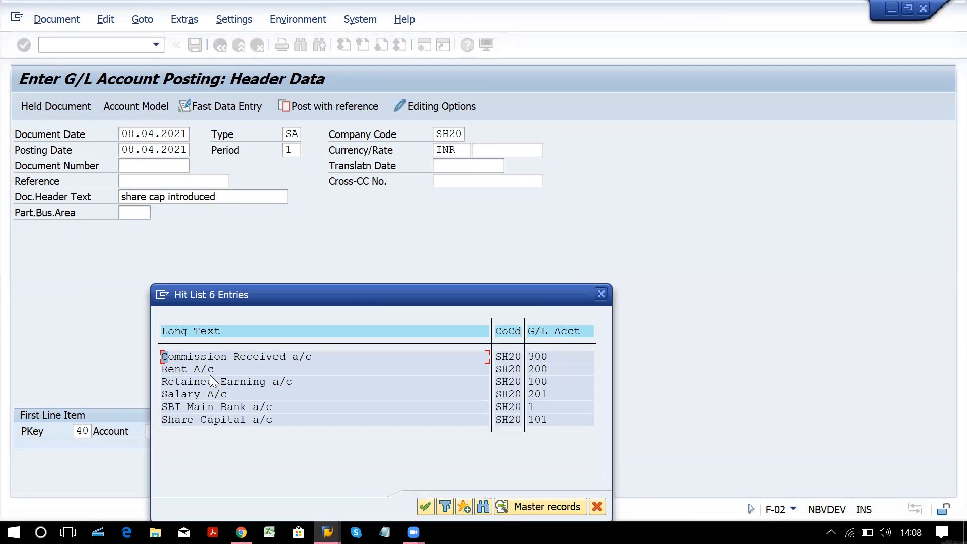
{"action": "double_click", "coordinate": [431, 405]}
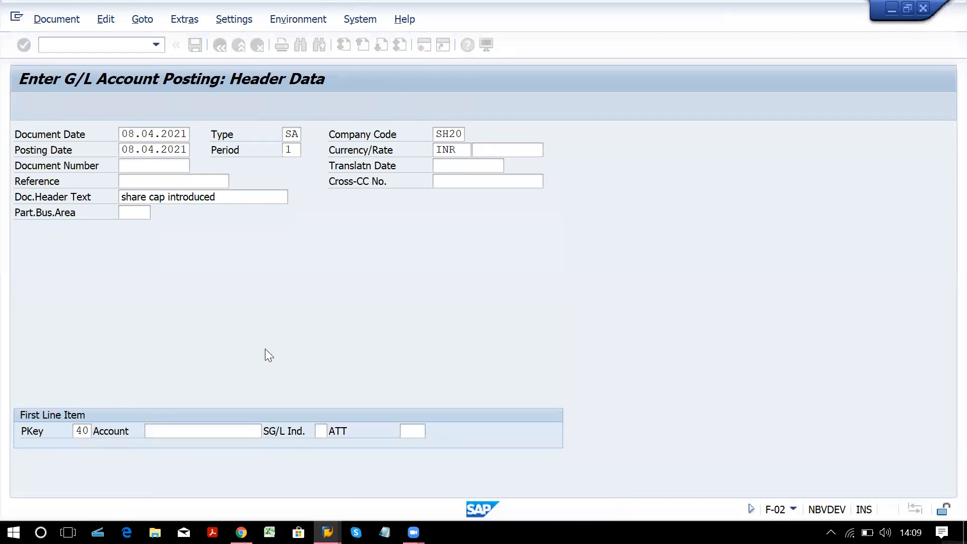
Enter amount 10000000 with text SH CAP INTRO on the SBI Main Bank a/c debit line.
{"action": "key", "text": "Return"}
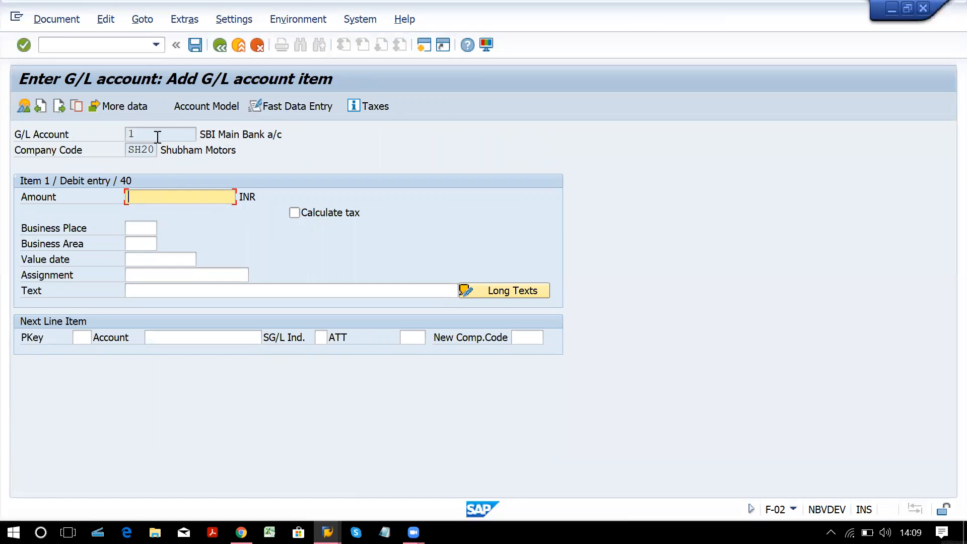
{"action": "type", "text": "10000000"}
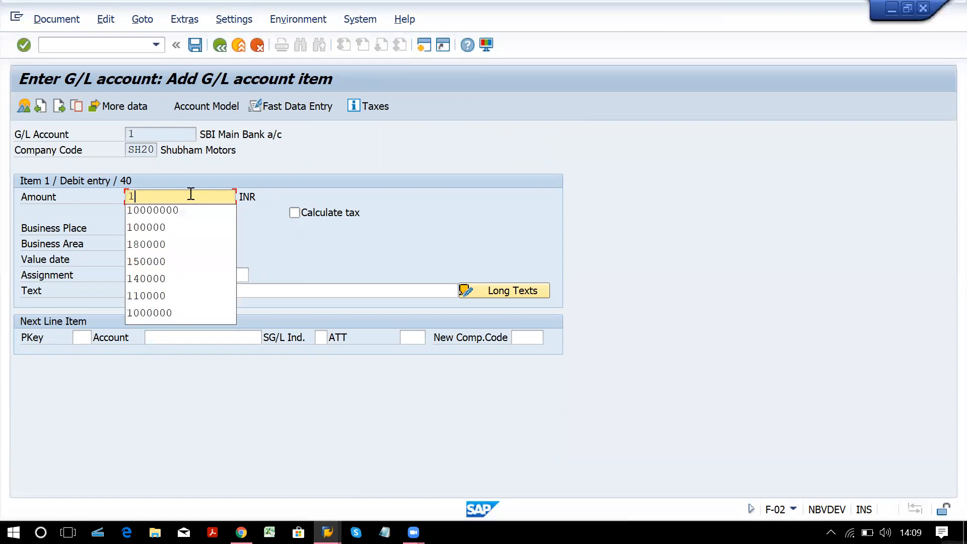
{"action": "key", "text": "Tab"}
{"action": "key", "text": "Tab"}
{"action": "key", "text": "Tab"}
{"action": "key", "text": "Tab"}
{"action": "key", "text": "Tab"}
{"action": "key", "text": "Tab"}
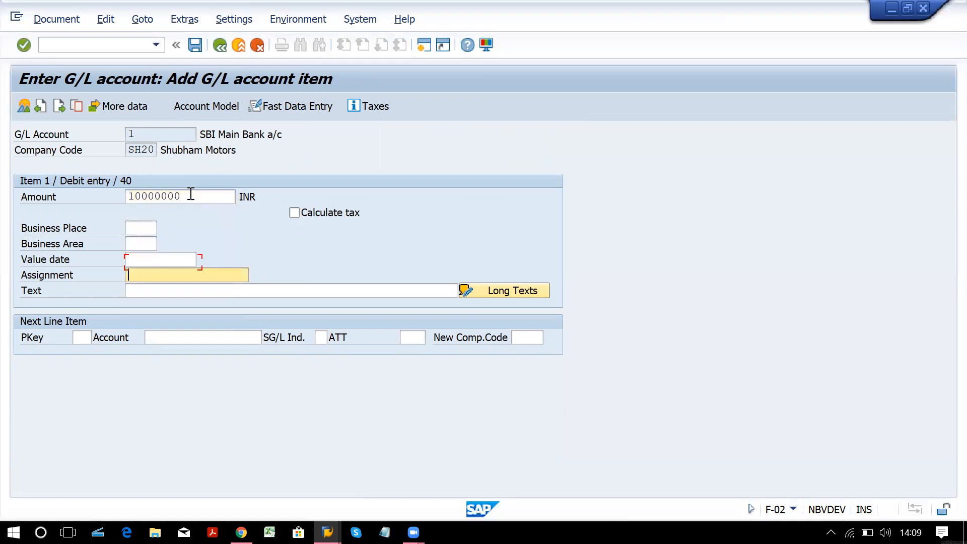
{"action": "type", "text": "SH CAP INTRO"}
{"action": "key", "text": "Down"}
{"action": "key", "text": "Return"}
{"action": "key", "text": "Tab"}
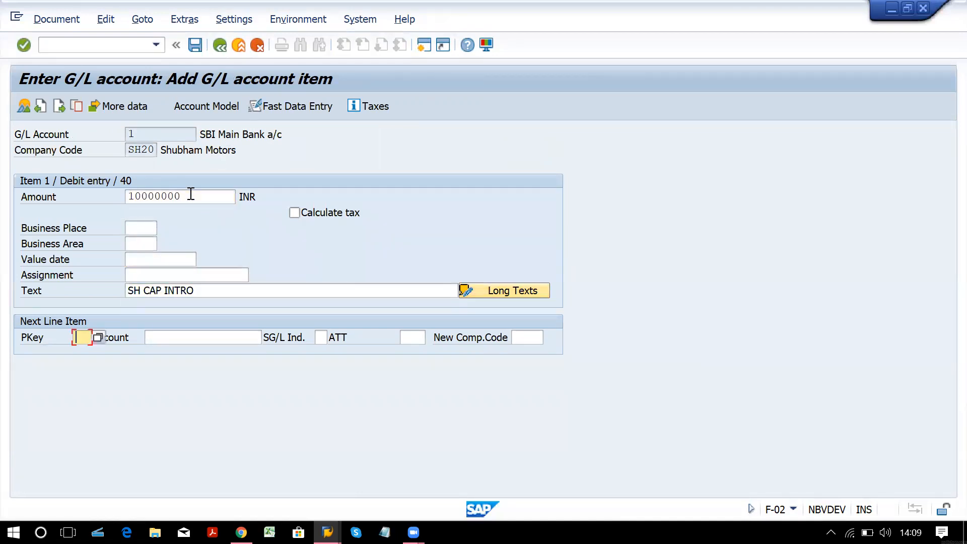
{"action": "type", "text": "50"}
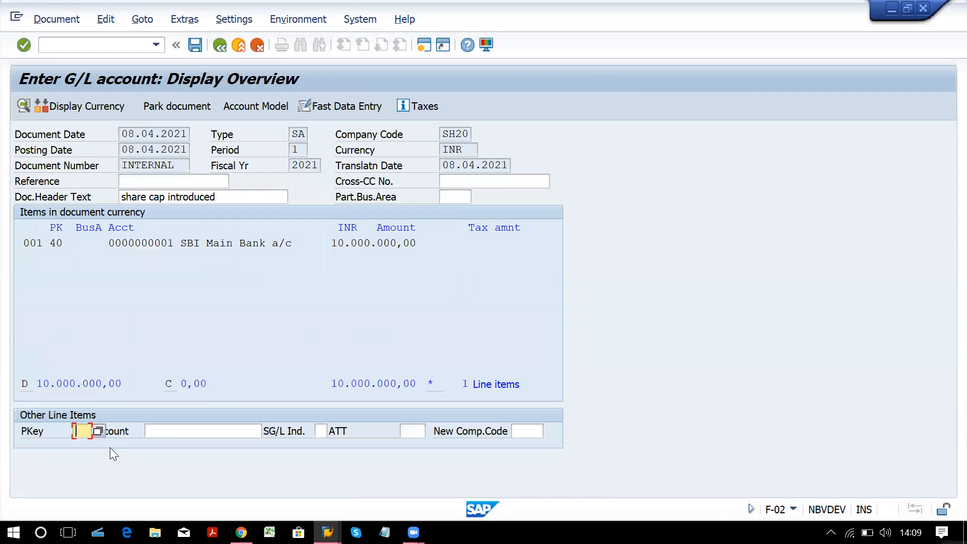
Enter posting key 50 for the next line to begin the credit entry.
{"action": "type", "text": "50"}
{"action": "key", "text": "Tab"}
{"action": "key", "text": "Return"}
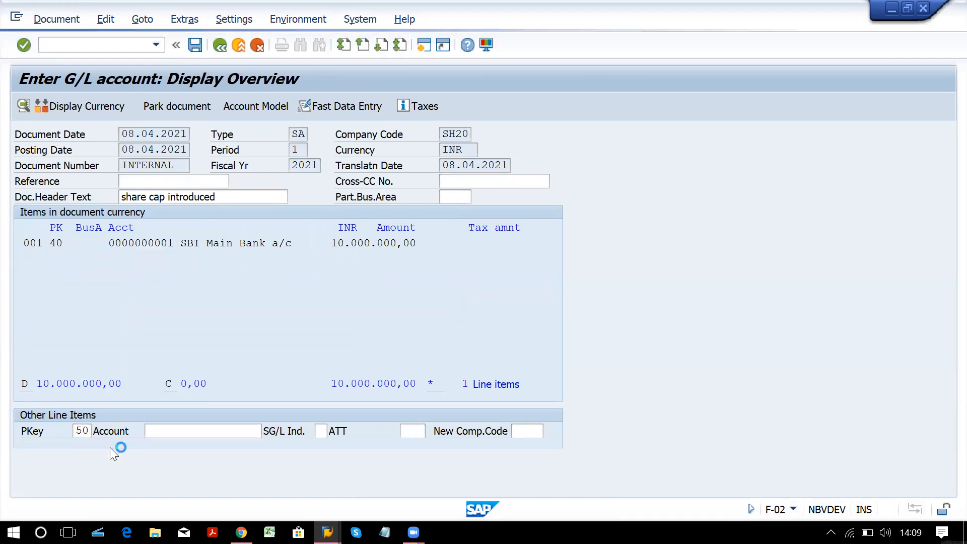